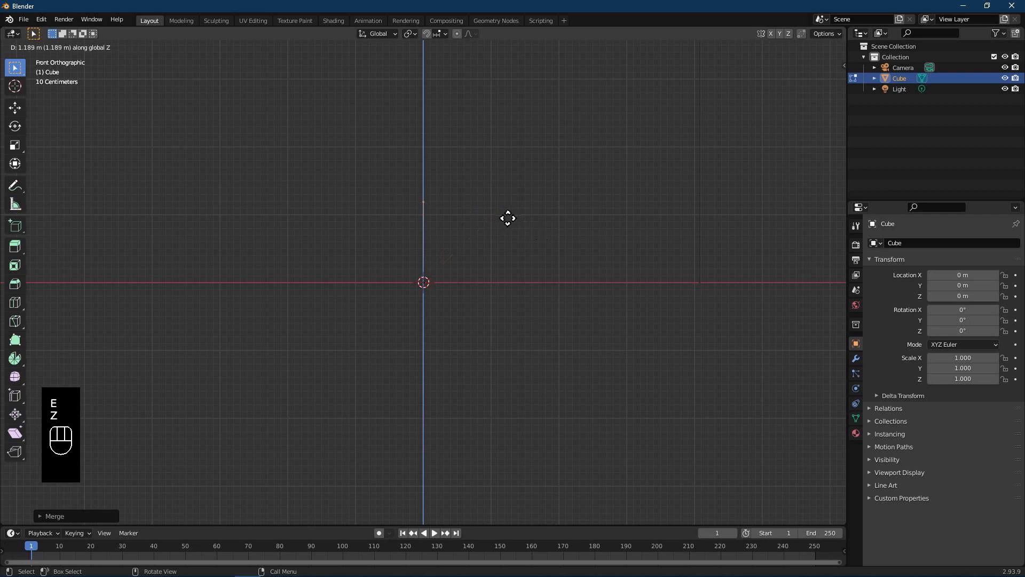
Step: Extrude the vertex 5 m straight up along Z and subdivide the resulting edge with 20 cuts
{"action": "left_click", "coordinate": [514, 217]}
{"action": "scroll", "coordinate": [514, 216], "scroll_direction": "down", "scroll_amount": 3}
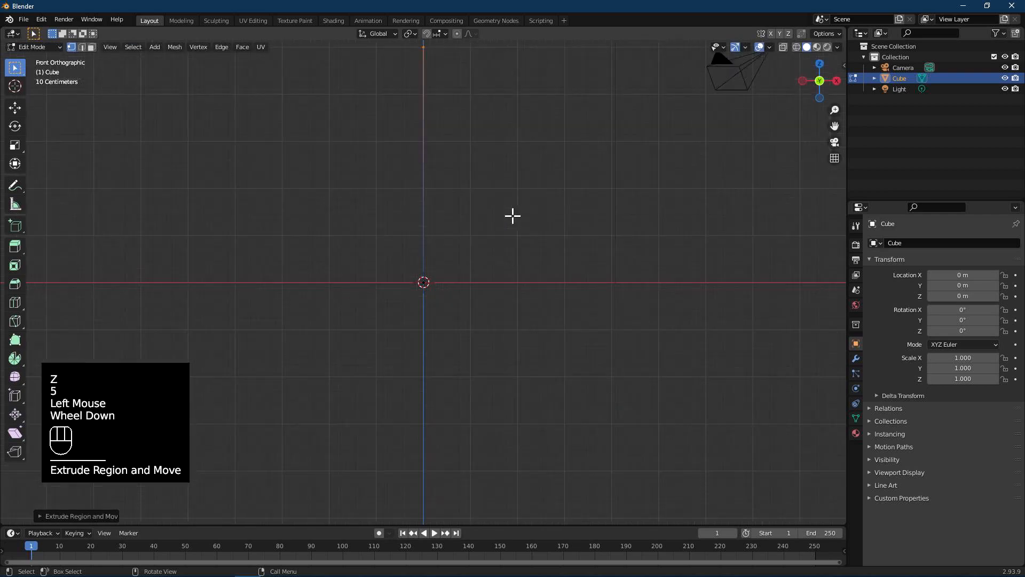
{"action": "key", "text": "2"}
{"action": "left_click", "coordinate": [425, 183]}
{"action": "right_click", "coordinate": [425, 182]}
{"action": "left_click", "coordinate": [426, 183]}
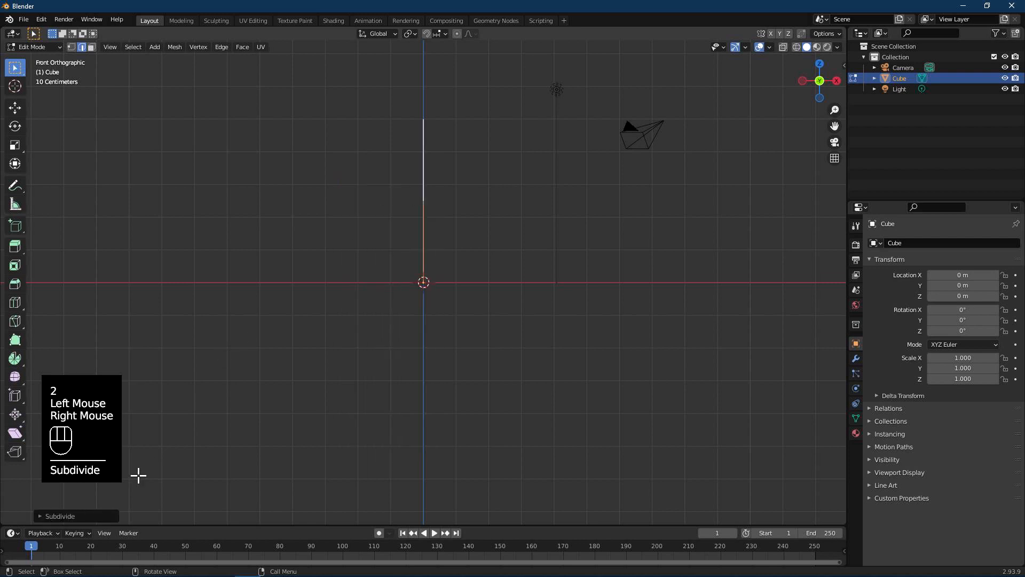
{"action": "left_click", "coordinate": [73, 516]}
{"action": "left_click", "coordinate": [166, 451]}
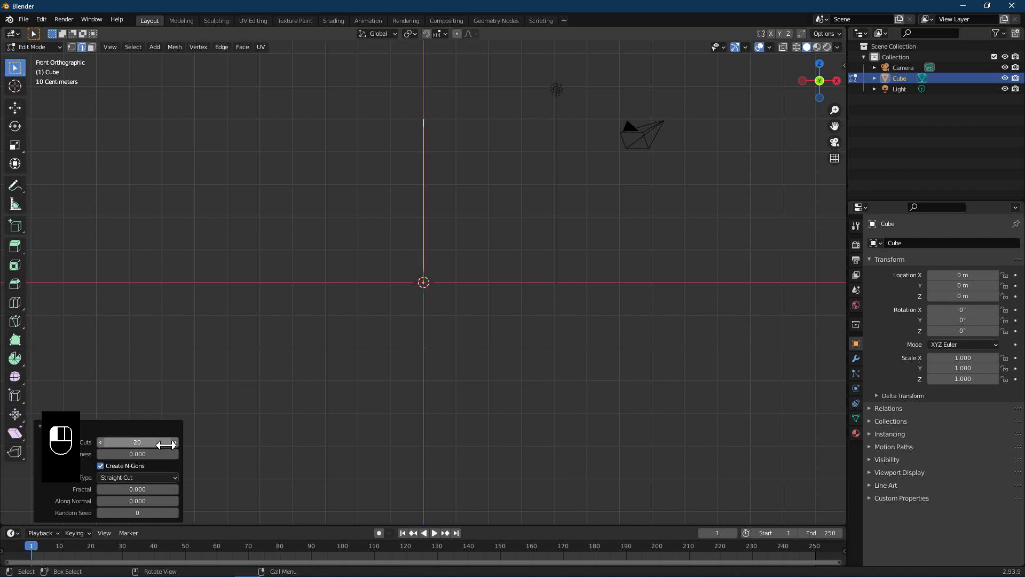
Step: Switch back to vertex selection, return to Object Mode and add a Simple Deform modifier to the subdivided line
{"action": "left_click", "coordinate": [72, 48]}
{"action": "middle_click_drag", "start_coordinate": [131, 68], "coordinate": [593, 216]}
{"action": "key", "text": "Tab"}
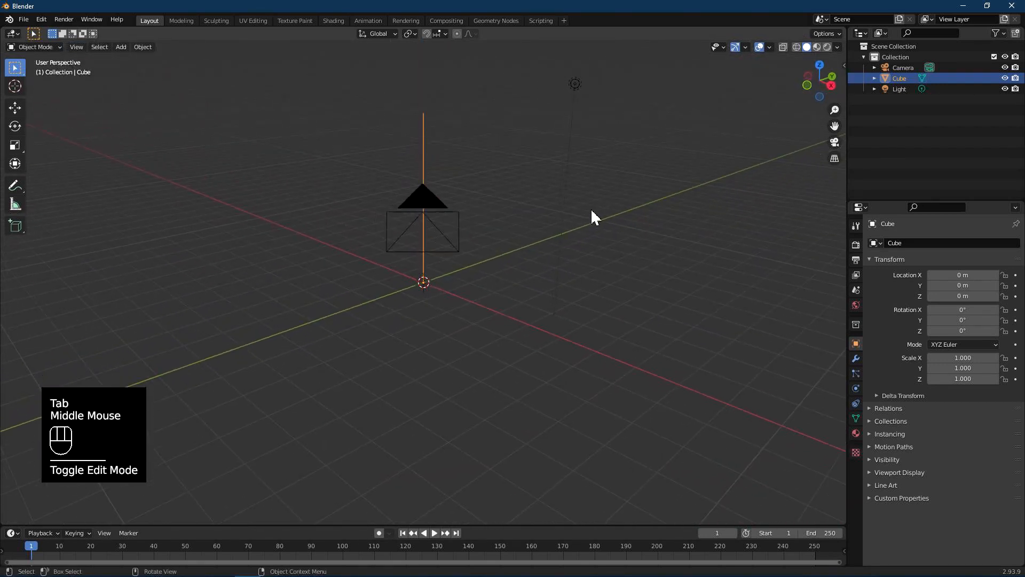
{"action": "left_click", "coordinate": [856, 358]}
{"action": "left_click", "coordinate": [918, 243]}
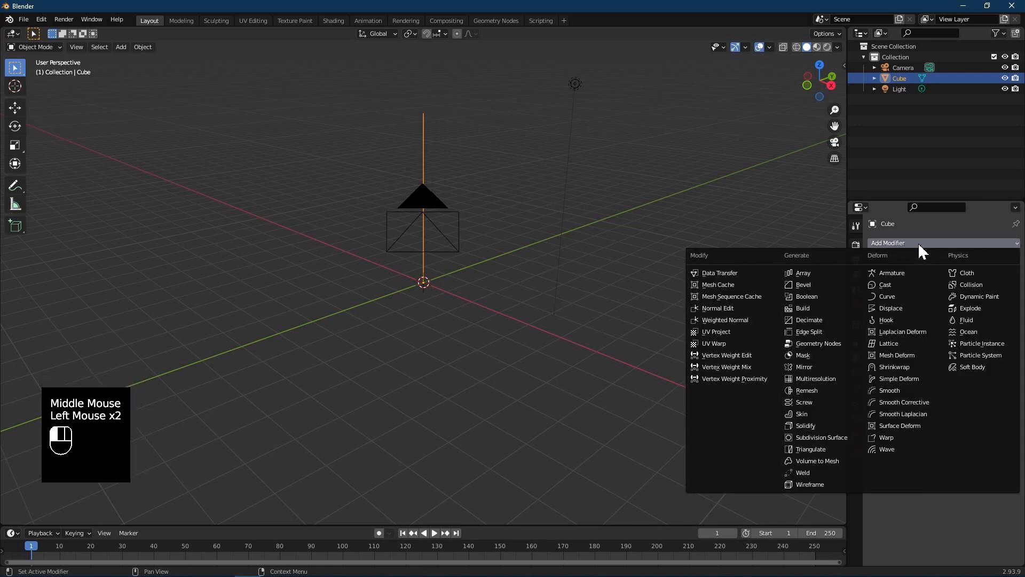
{"action": "left_click", "coordinate": [906, 379]}
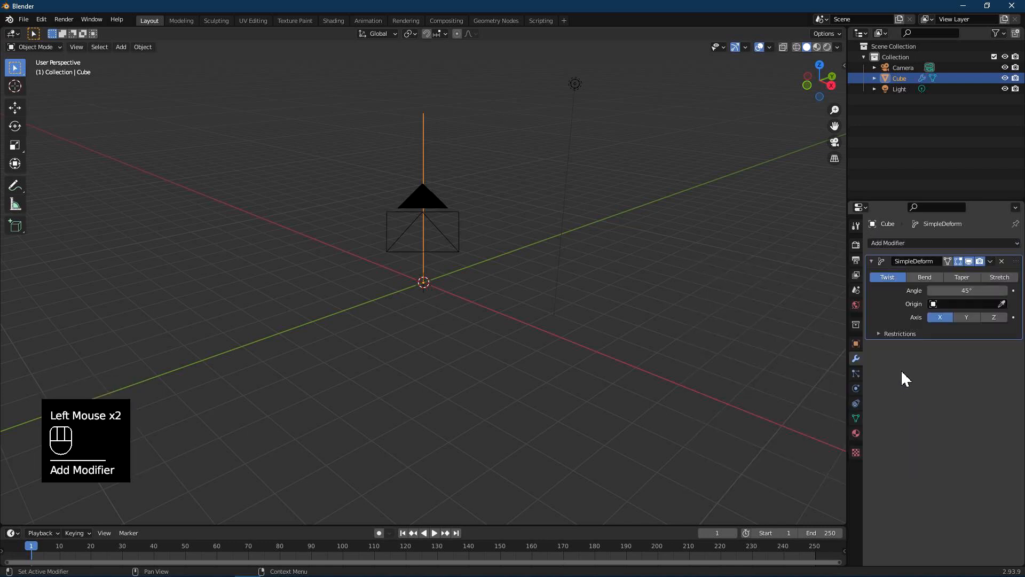
{"action": "left_click", "coordinate": [935, 278]}
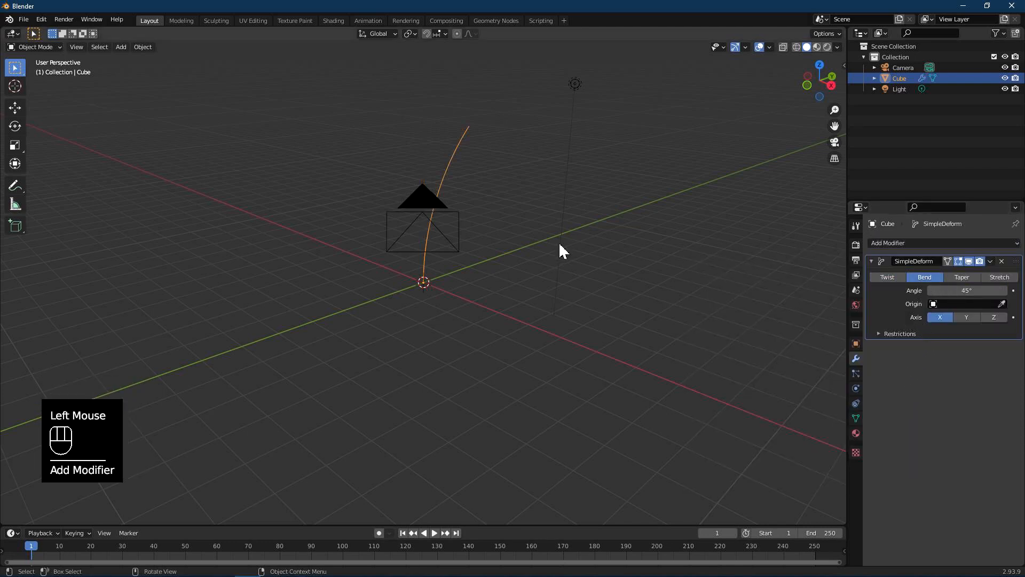
{"action": "middle_click_drag", "start_coordinate": [558, 252], "coordinate": [512, 238]}
{"action": "left_click", "coordinate": [896, 278]}
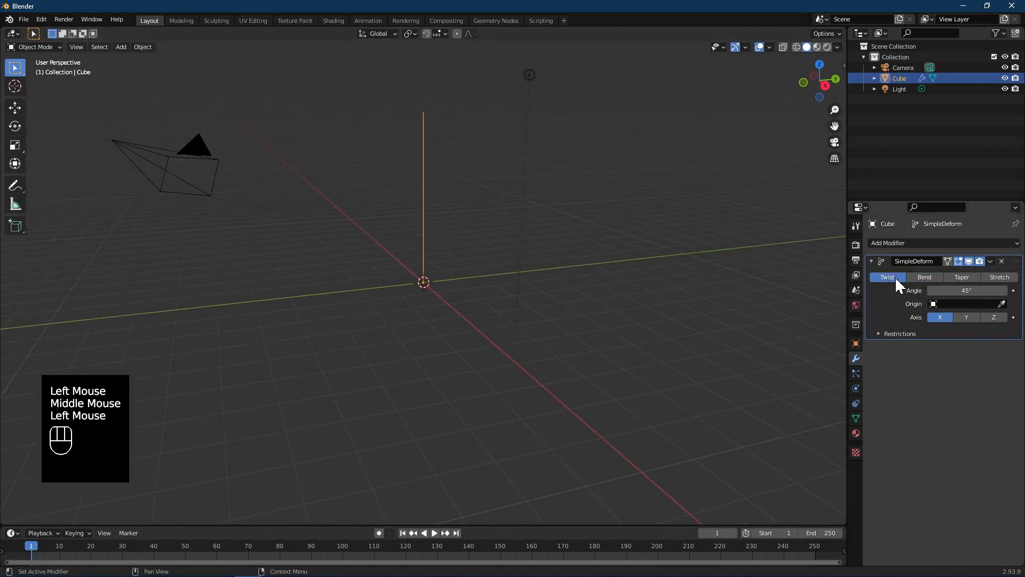
Step: Set the Simple Deform twist to the Z axis with an angle of 360°
{"action": "left_click", "coordinate": [989, 316]}
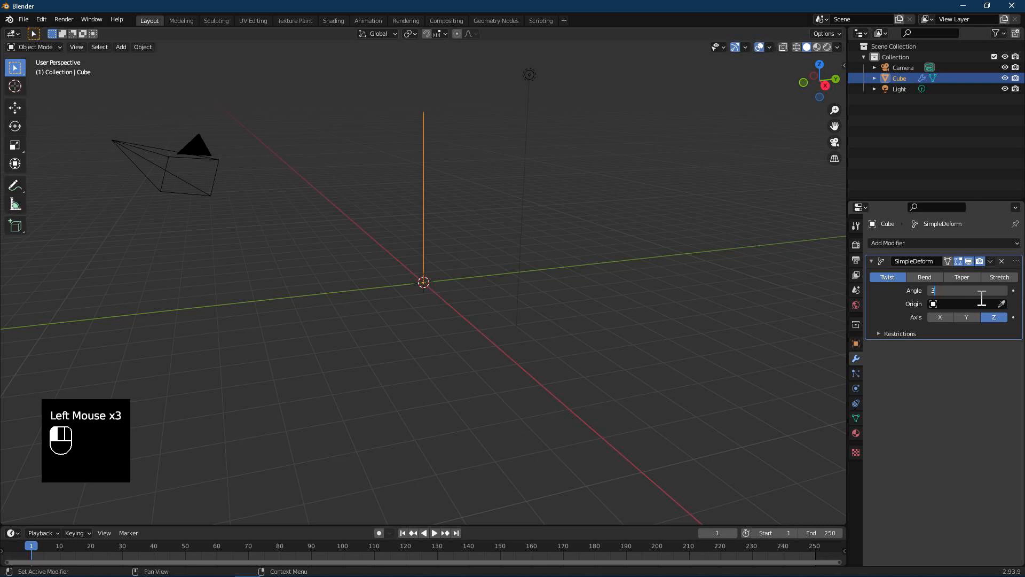
{"action": "key", "text": "Return"}
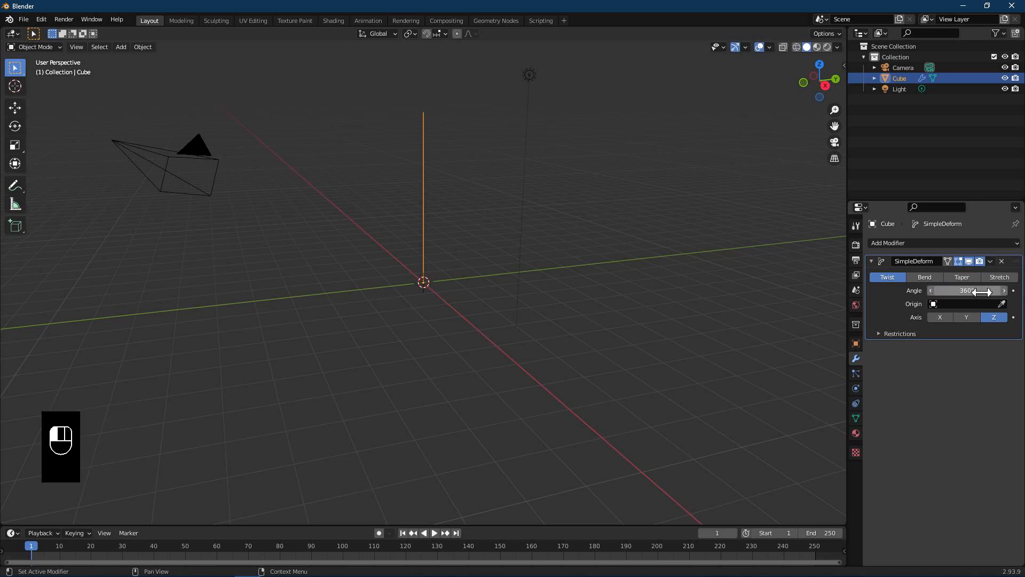
{"action": "middle_click_drag", "start_coordinate": [876, 331], "coordinate": [665, 274]}
Step: Move all vertices of the line away from the origin along the negative Y direction in Edit Mode
{"action": "key", "text": "Tab"}
{"action": "middle_click_drag", "start_coordinate": [526, 263], "coordinate": [535, 270]}
{"action": "key", "text": "a"}
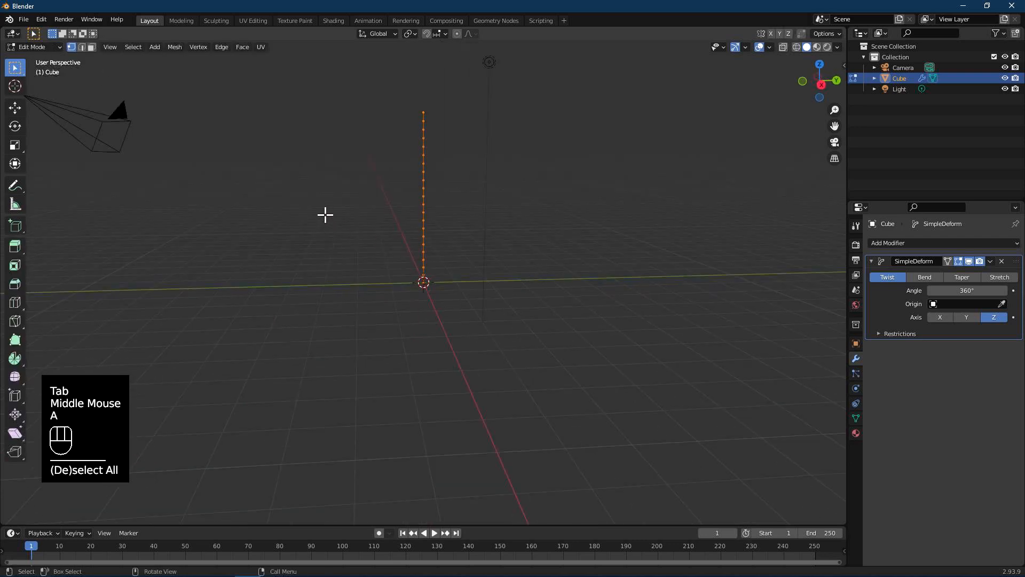
{"action": "left_click", "coordinate": [15, 107]}
{"action": "left_click_drag", "start_coordinate": [470, 201], "coordinate": [429, 209]}
Step: Scale the selected vertical line of vertices down uniformly to about 0.141
{"action": "middle_click_drag", "start_coordinate": [512, 219], "coordinate": [668, 233]}
{"action": "scroll", "coordinate": [533, 247], "scroll_direction": "up", "scroll_amount": 3}
{"action": "middle_click_drag", "start_coordinate": [524, 151], "coordinate": [532, 257], "text": "shift"}
{"action": "scroll", "coordinate": [597, 346], "scroll_direction": "down", "scroll_amount": 2}
{"action": "middle_click_drag", "start_coordinate": [598, 346], "coordinate": [624, 379]}
{"action": "key", "text": "s"}
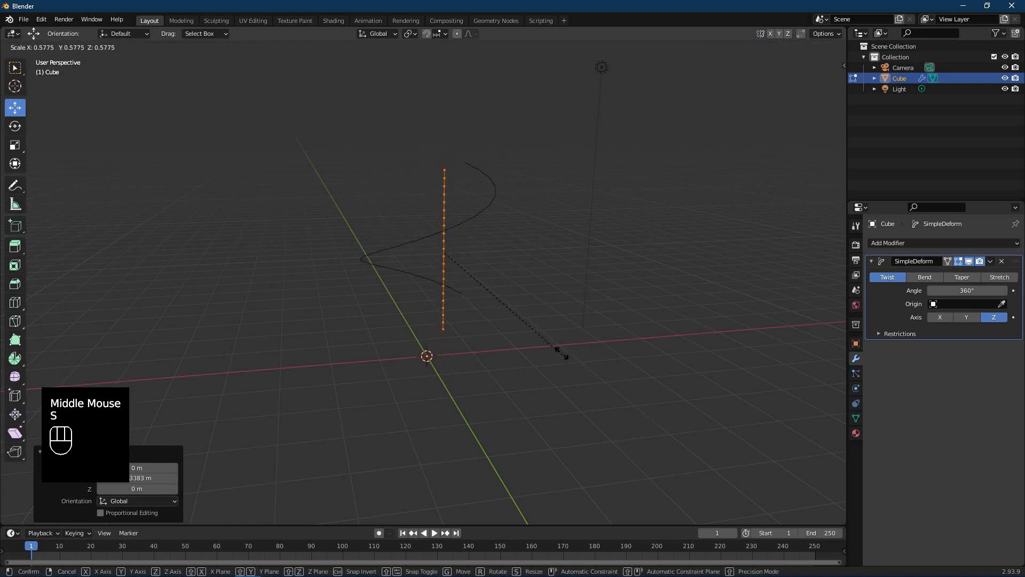
{"action": "left_click", "coordinate": [474, 267]}
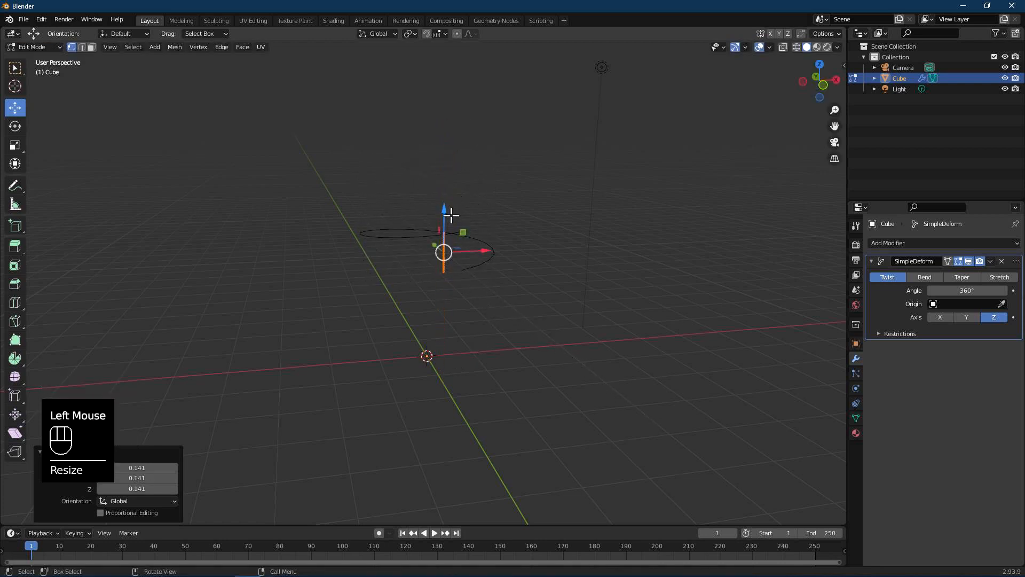
Step: Lower the vertices along Z by about 1.96 m plus another 0.46 m toward the origin level, and return to Object Mode
{"action": "left_click_drag", "start_coordinate": [451, 215], "coordinate": [457, 320]}
{"action": "key", "text": "KP_1"}
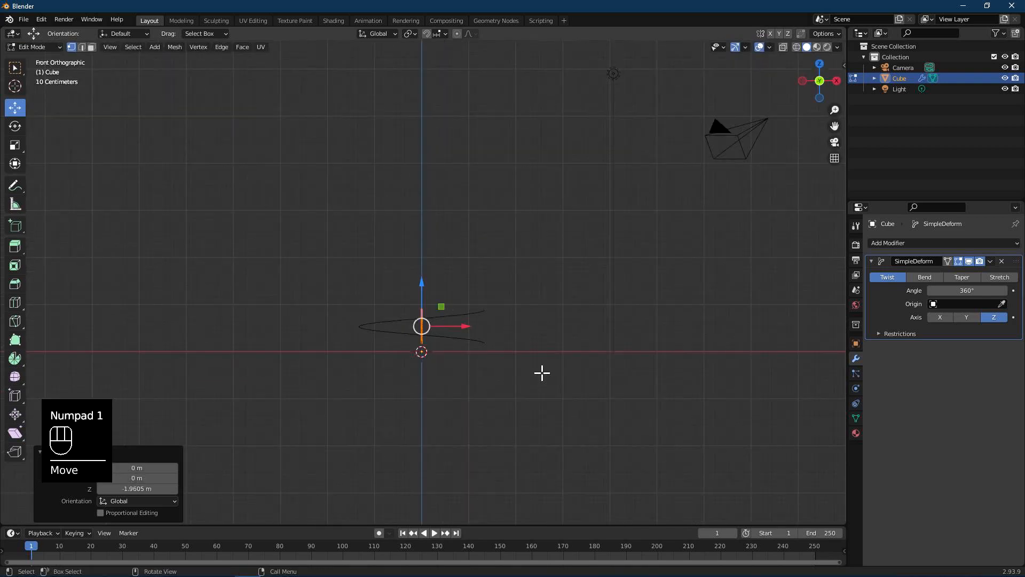
{"action": "scroll", "coordinate": [512, 371], "scroll_direction": "up", "scroll_amount": 5}
{"action": "middle_click_drag", "start_coordinate": [490, 387], "coordinate": [533, 202], "text": "shift"}
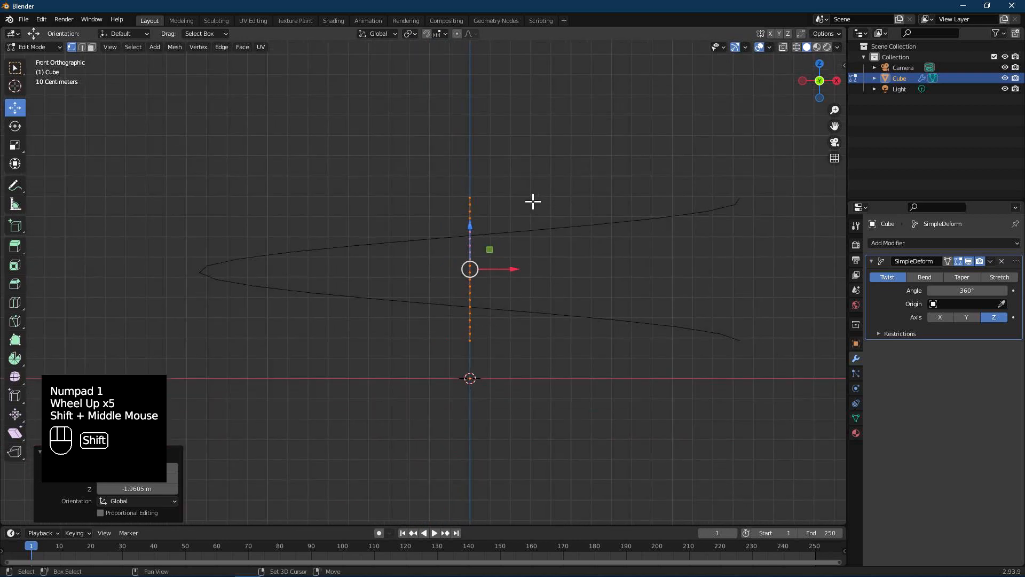
{"action": "left_click_drag", "start_coordinate": [477, 234], "coordinate": [569, 322]}
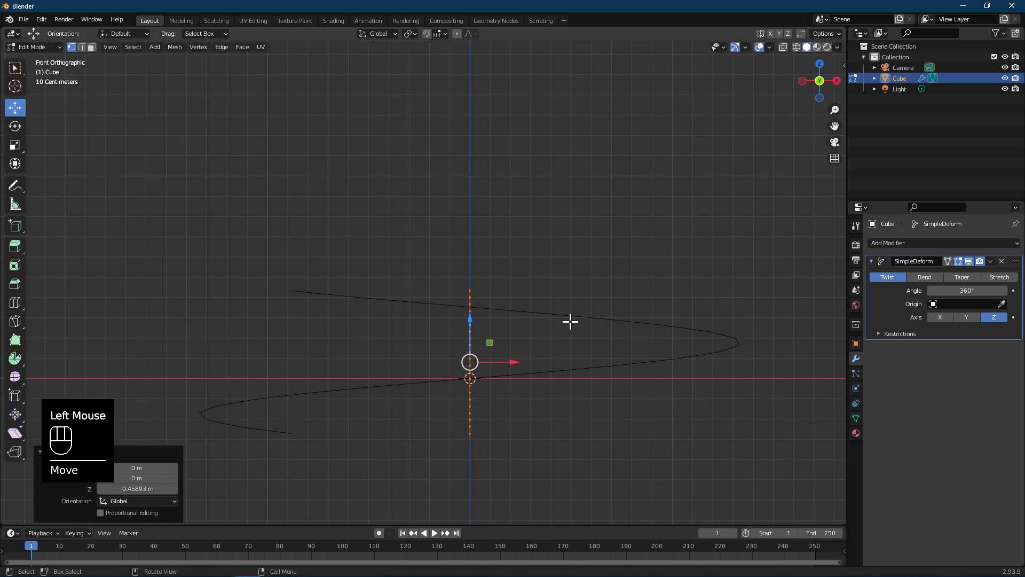
{"action": "mouse_move", "coordinate": [555, 309]}
{"action": "middle_mouse_down"}
{"action": "mouse_move", "coordinate": [556, 293]}
{"action": "mouse_move", "coordinate": [542, 291]}
{"action": "mouse_move", "coordinate": [551, 313]}
{"action": "middle_mouse_up"}
{"action": "key", "text": "Tab"}
{"action": "scroll", "coordinate": [554, 315], "scroll_direction": "down", "scroll_amount": 2}
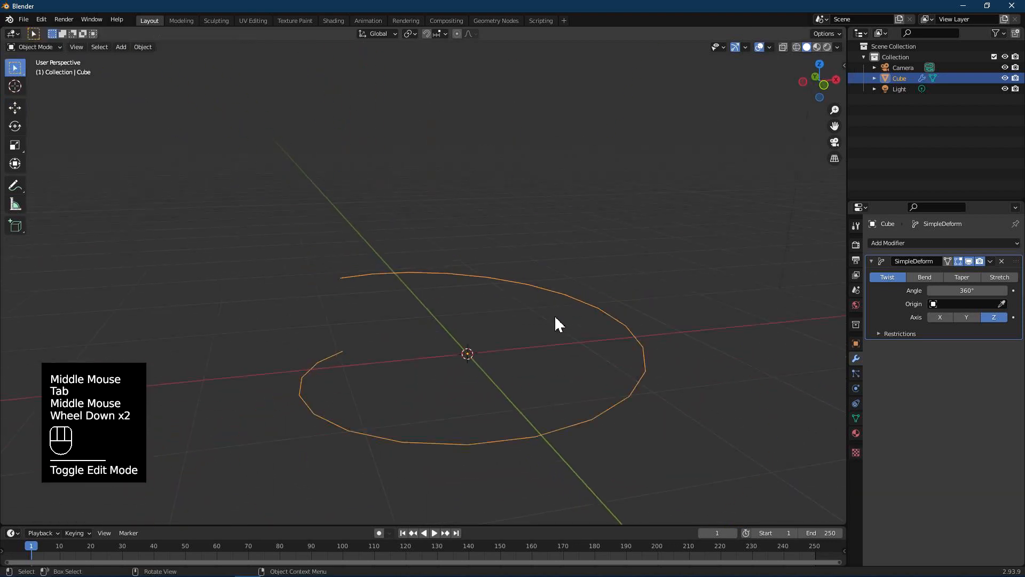
Step: Add an Array modifier with relative offset factors of 0 on X and 1 on Z, and enable Merge
{"action": "left_click", "coordinate": [871, 261]}
{"action": "left_click", "coordinate": [897, 242]}
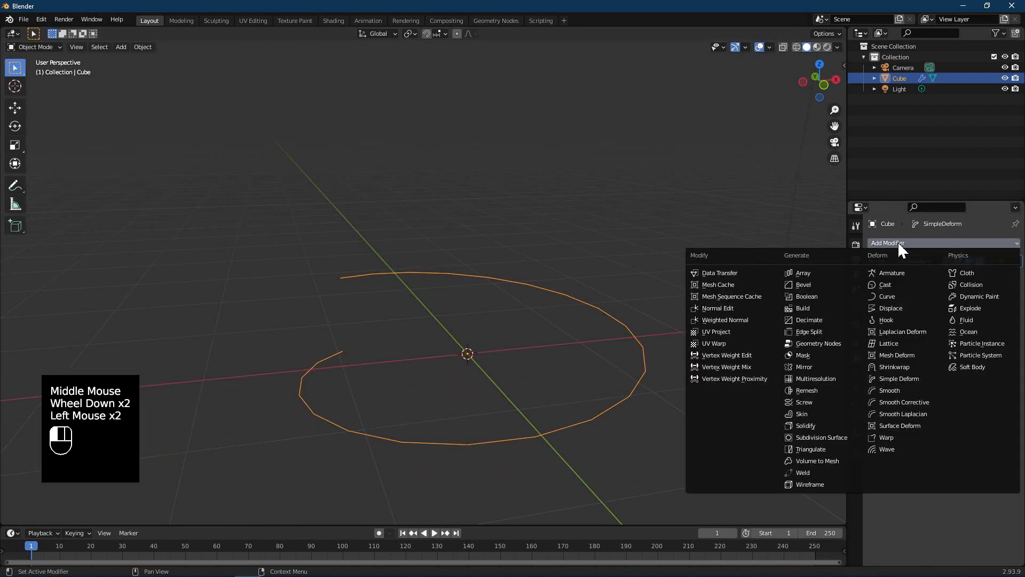
{"action": "left_click", "coordinate": [804, 272]}
{"action": "left_click", "coordinate": [988, 339]}
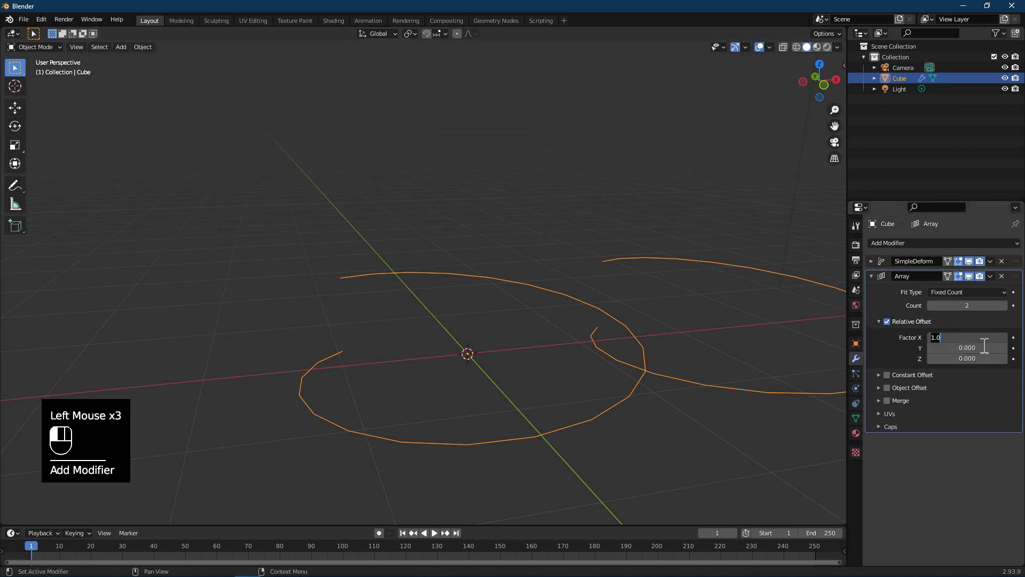
{"action": "left_click", "coordinate": [980, 359]}
{"action": "type", "text": "1"}
{"action": "key", "text": "Return"}
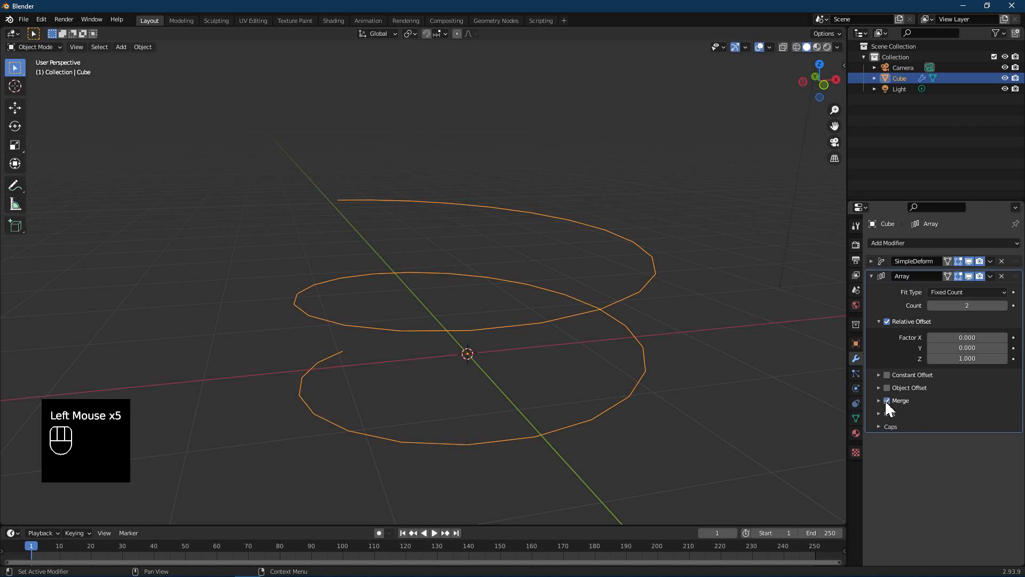
Step: Raise the Array modifier's count to 5 to extend the helix upward
{"action": "middle_click_drag", "start_coordinate": [624, 329], "coordinate": [556, 291]}
{"action": "left_click", "coordinate": [1003, 307]}
{"action": "left_click", "coordinate": [1002, 306]}
{"action": "left_click", "coordinate": [1002, 306]}
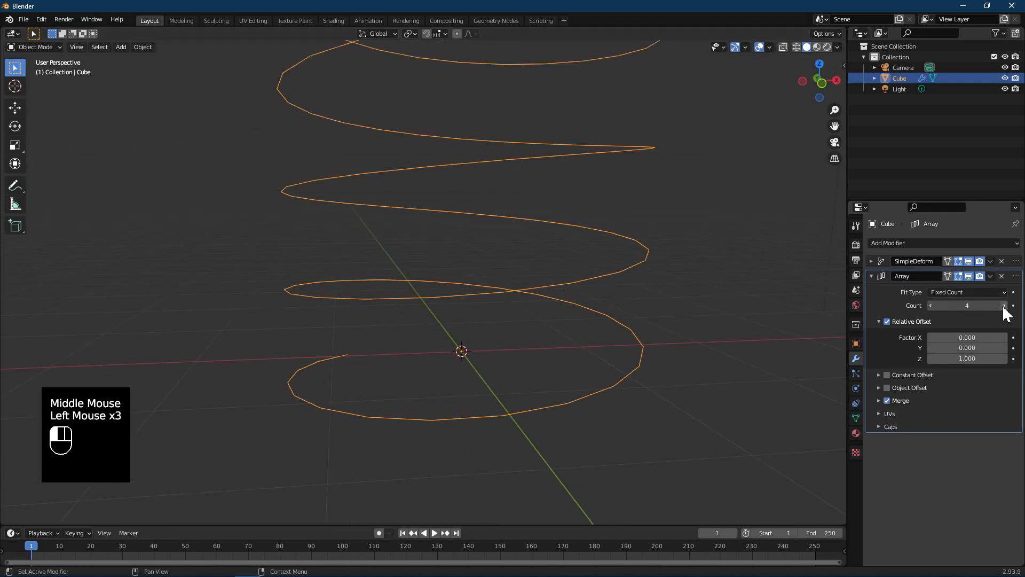
{"action": "scroll", "coordinate": [565, 224], "scroll_direction": "down", "scroll_amount": 2}
{"action": "middle_click_drag", "start_coordinate": [527, 219], "coordinate": [524, 215]}
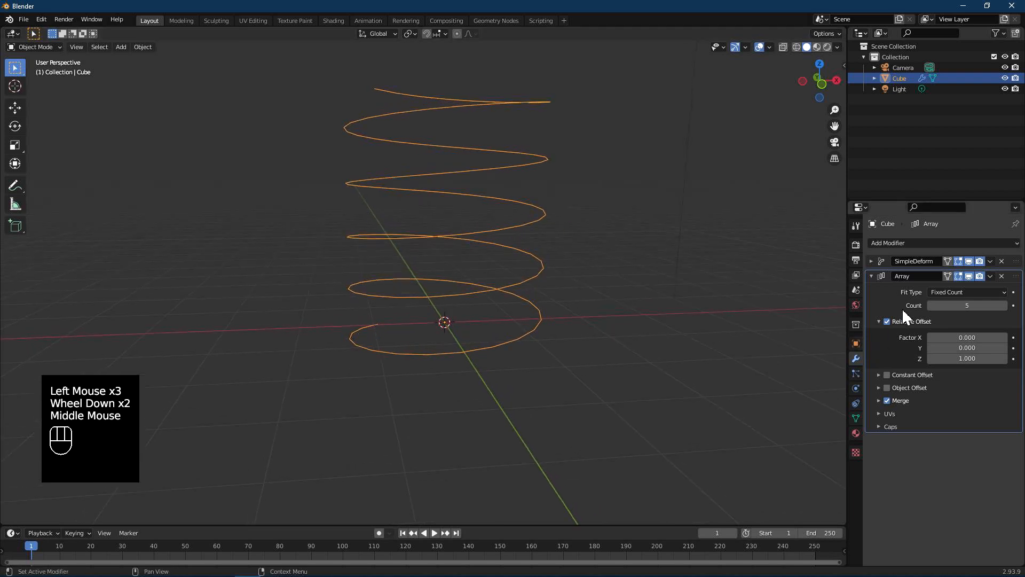
Step: Add a Skin modifier to the helix and turn on its Smooth Shading
{"action": "left_click", "coordinate": [871, 275]}
{"action": "left_click", "coordinate": [897, 243]}
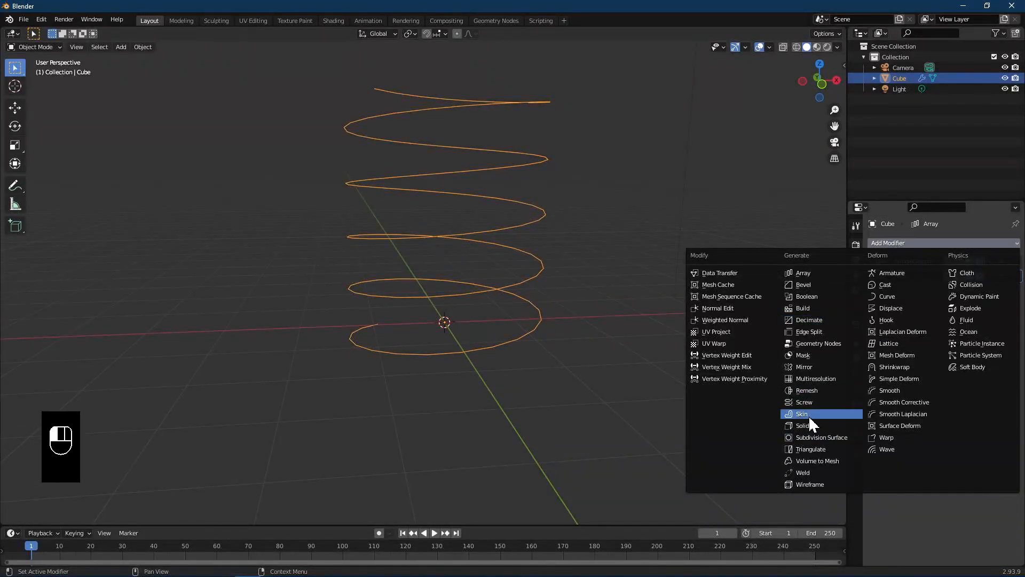
{"action": "left_click", "coordinate": [823, 413]}
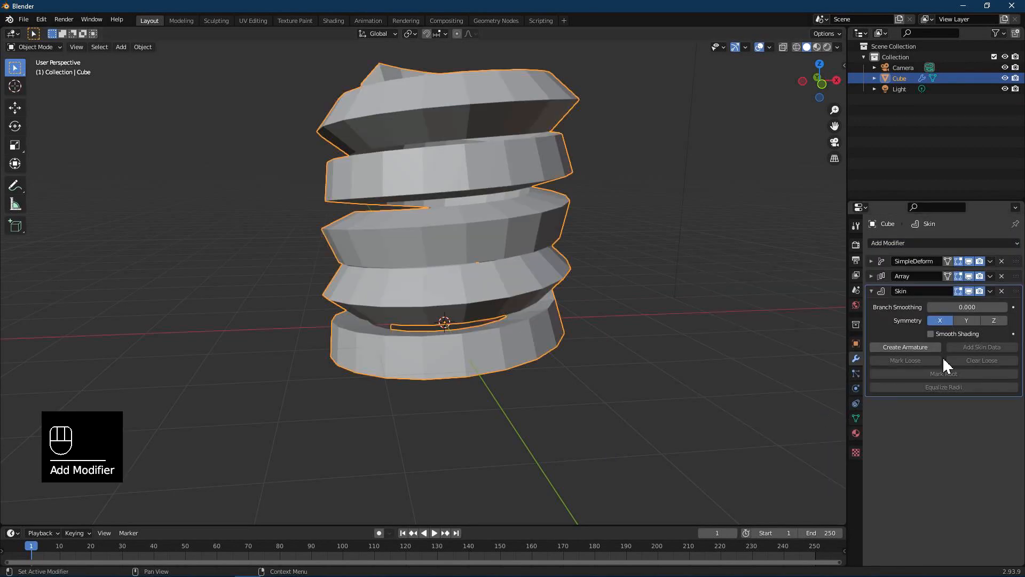
{"action": "left_click", "coordinate": [930, 334]}
{"action": "mouse_move", "coordinate": [547, 180]}
{"action": "middle_mouse_down"}
{"action": "mouse_move", "coordinate": [577, 206]}
{"action": "mouse_move", "coordinate": [646, 209]}
{"action": "mouse_move", "coordinate": [668, 191]}
{"action": "mouse_move", "coordinate": [620, 181]}
{"action": "mouse_move", "coordinate": [635, 200]}
{"action": "middle_mouse_up"}
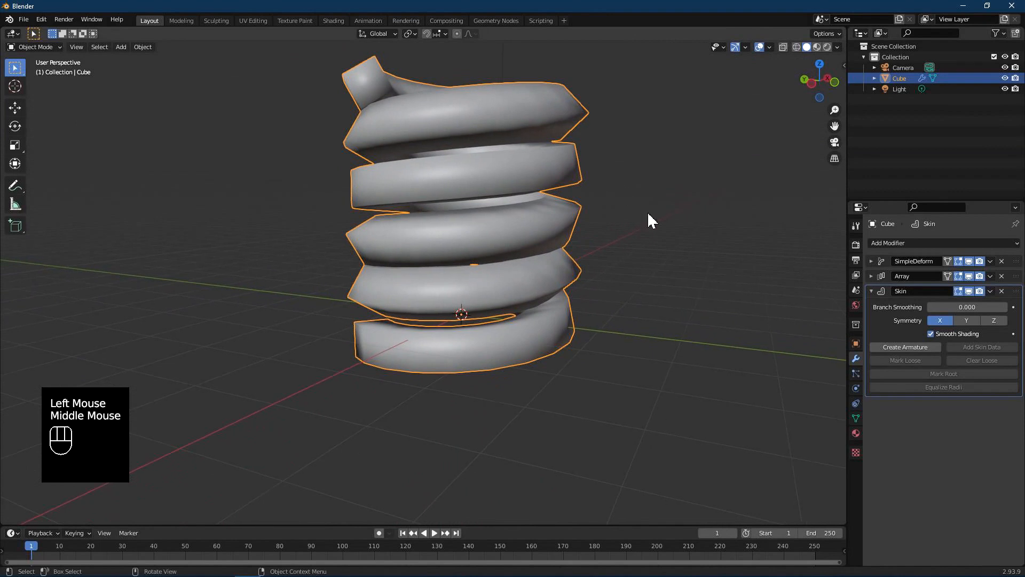
{"action": "middle_click_drag", "start_coordinate": [678, 233], "coordinate": [671, 233]}
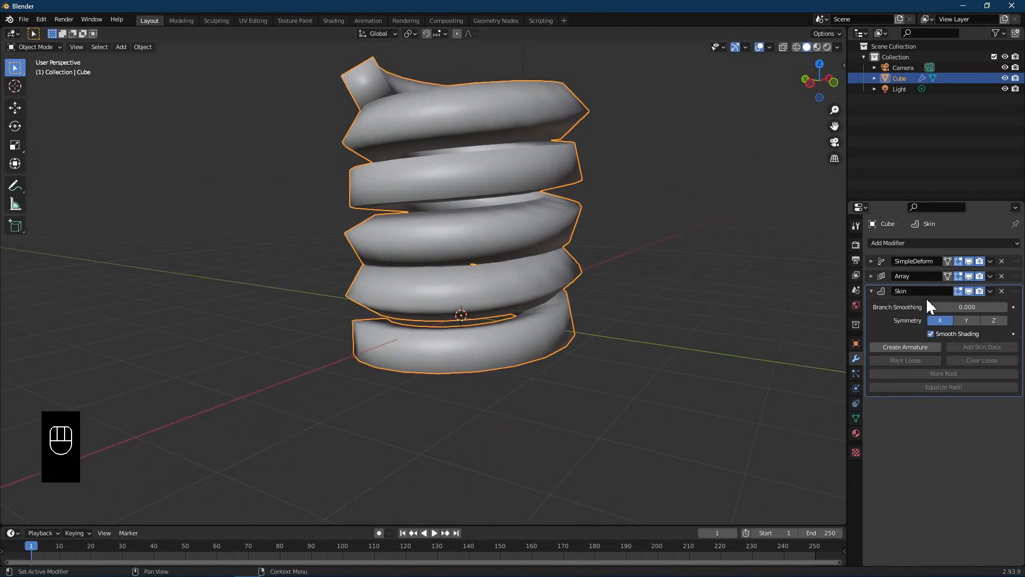
Step: Enable Y and Z symmetry in the Skin modifier in addition to X
{"action": "left_click", "coordinate": [964, 320]}
{"action": "left_click", "coordinate": [987, 320]}
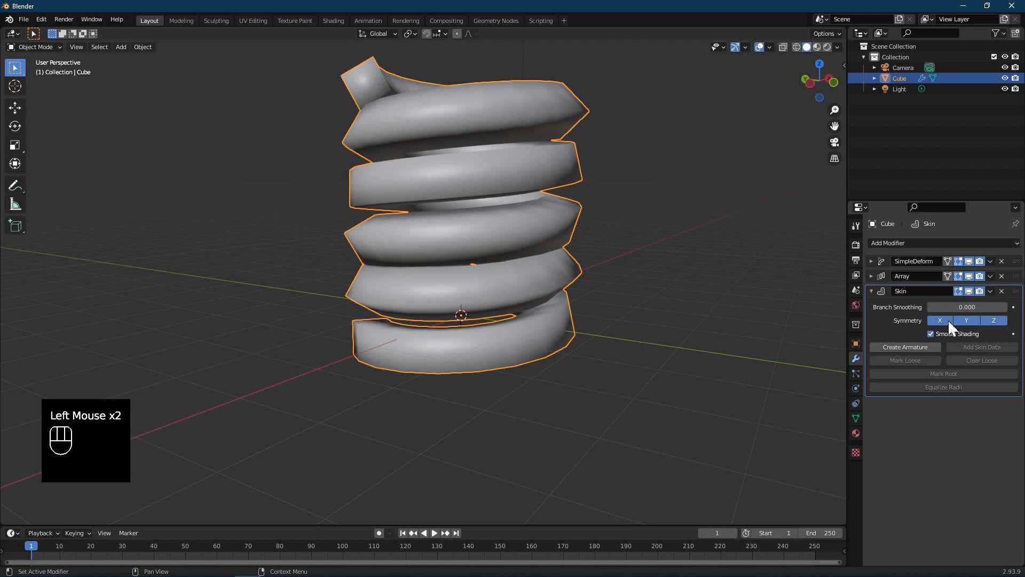
{"action": "scroll", "coordinate": [560, 235], "scroll_direction": "down", "scroll_amount": 1}
{"action": "middle_click_drag", "start_coordinate": [560, 230], "coordinate": [527, 224]}
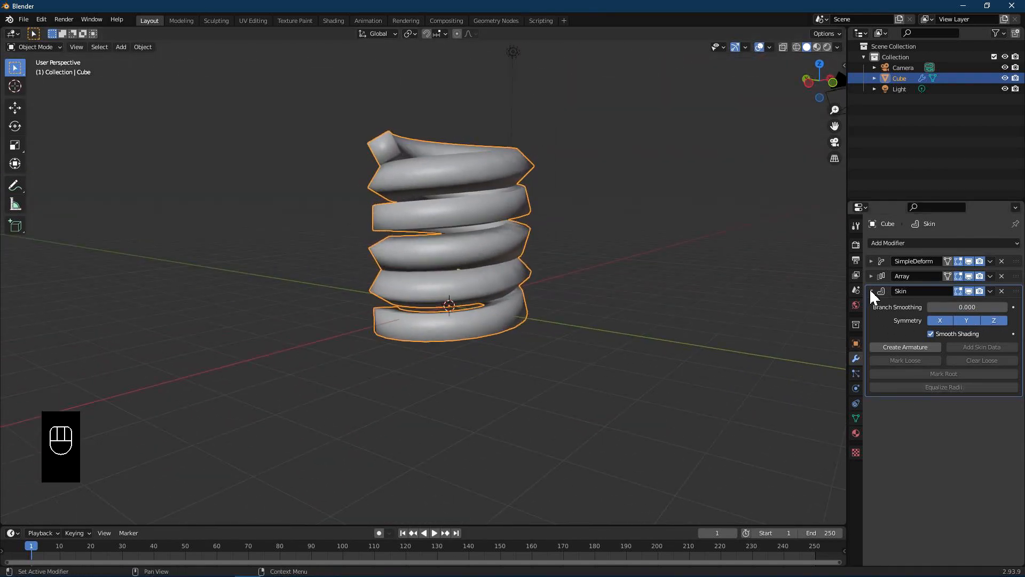
Step: Add a Subdivision Surface modifier to smooth the skinned coil
{"action": "left_click", "coordinate": [905, 243]}
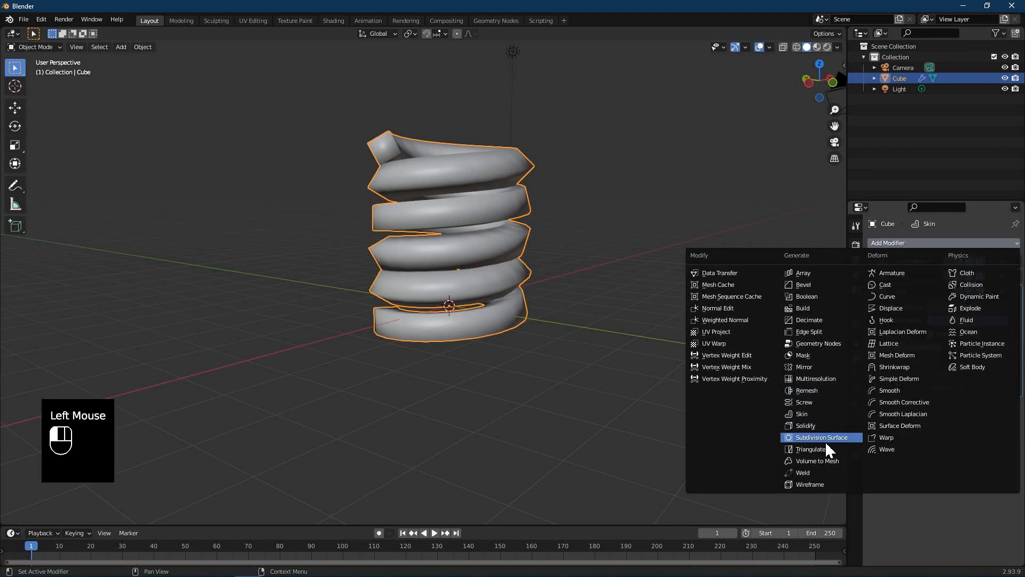
{"action": "left_click", "coordinate": [837, 435]}
{"action": "middle_click_drag", "start_coordinate": [534, 248], "coordinate": [556, 229]}
{"action": "scroll", "coordinate": [474, 263], "scroll_direction": "up", "scroll_amount": 2}
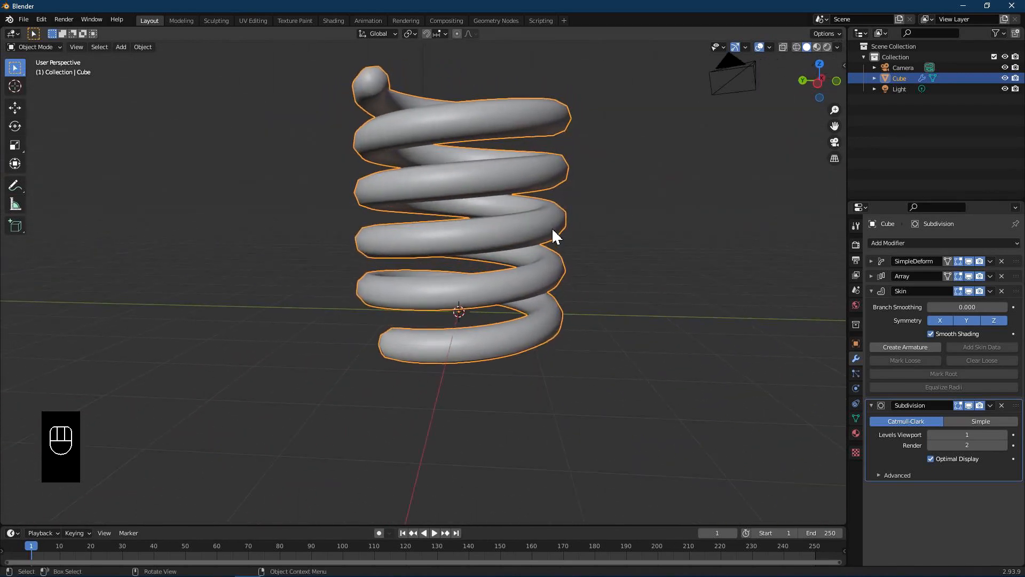
{"action": "scroll", "coordinate": [576, 254], "scroll_direction": "down", "scroll_amount": 1}
{"action": "scroll", "coordinate": [521, 245], "scroll_direction": "down", "scroll_amount": 2}
{"action": "key", "text": "Tab"}
{"action": "mouse_move", "coordinate": [531, 261]}
{"action": "middle_mouse_down"}
{"action": "mouse_move", "coordinate": [535, 238]}
{"action": "mouse_move", "coordinate": [532, 248]}
{"action": "middle_mouse_up"}
{"action": "key", "text": "Tab"}
Step: Duplicate the coil and place the copy beside the original along the Y axis
{"action": "left_click", "coordinate": [476, 247]}
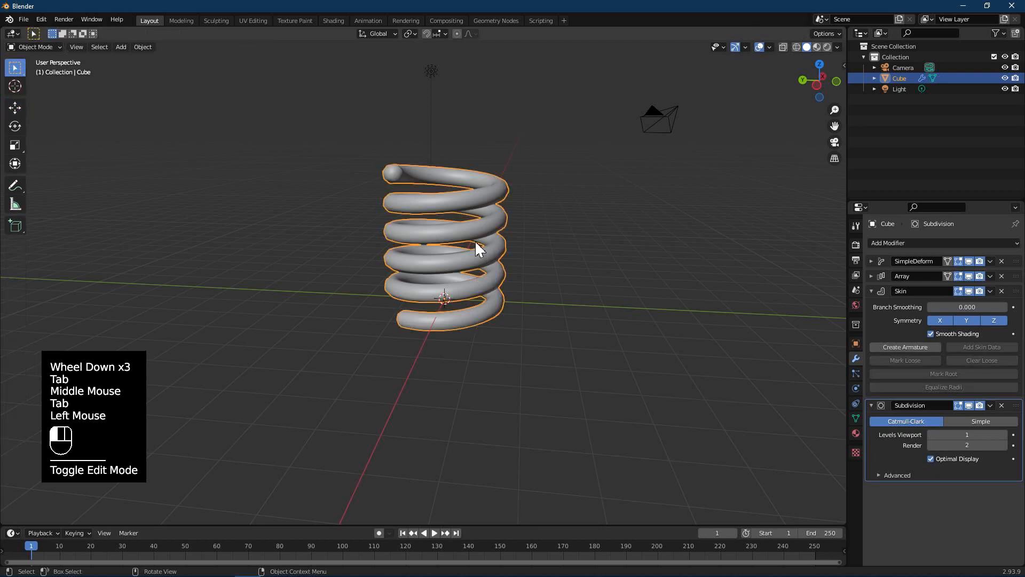
{"action": "scroll", "coordinate": [478, 256], "scroll_direction": "down", "scroll_amount": 1}
{"action": "middle_click_drag", "start_coordinate": [480, 263], "coordinate": [492, 273]}
{"action": "key", "text": "shift+d"}
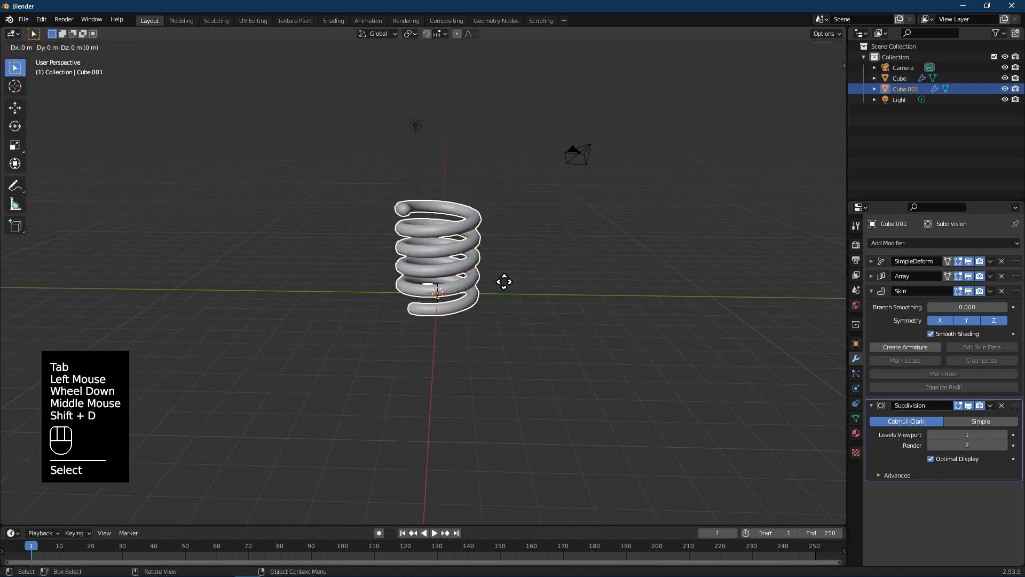
{"action": "key", "text": "y"}
{"action": "left_click", "coordinate": [777, 283]}
Step: Shrink the original coil's skin thickness to about 0.29 and scale its whole source line to about 0.28
{"action": "middle_click_drag", "start_coordinate": [777, 284], "coordinate": [558, 279]}
{"action": "left_click", "coordinate": [456, 231]}
{"action": "scroll", "coordinate": [464, 248], "scroll_direction": "up", "scroll_amount": 3}
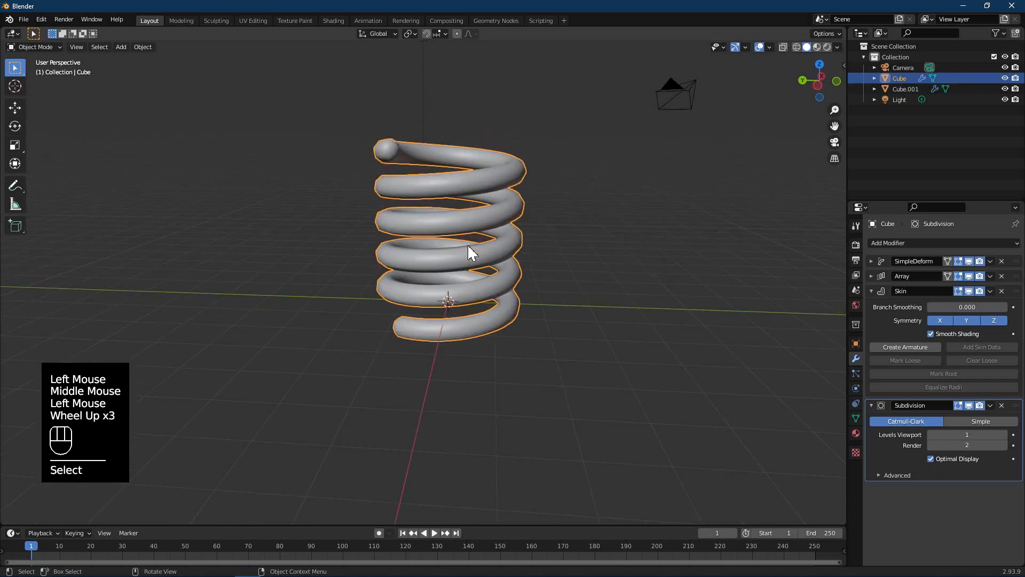
{"action": "key", "text": "Tab"}
{"action": "key", "text": "a"}
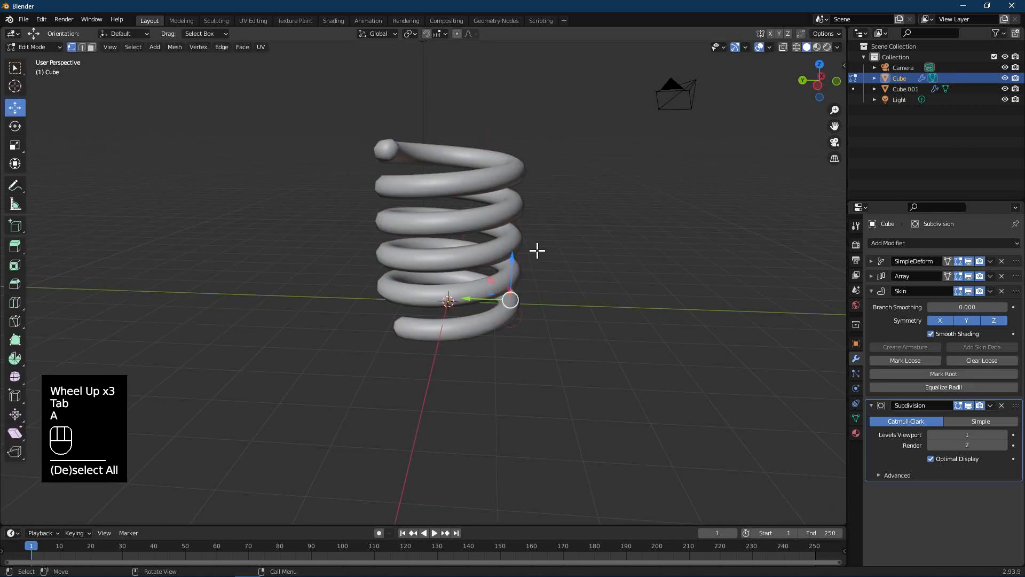
{"action": "scroll", "coordinate": [537, 250], "scroll_direction": "down", "scroll_amount": 1}
{"action": "key", "text": "ctrl+a"}
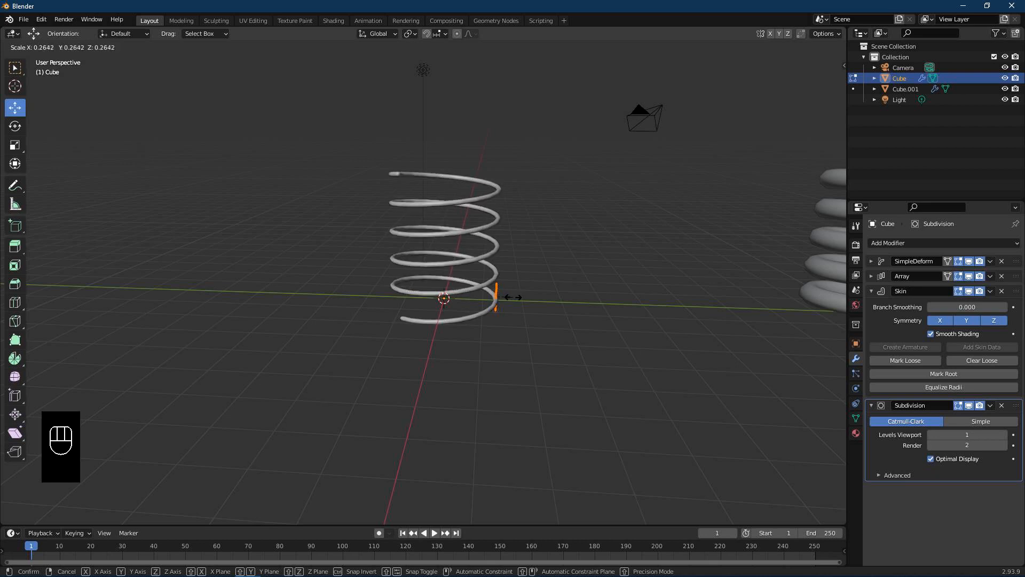
{"action": "left_click", "coordinate": [521, 304]}
{"action": "key", "text": "s"}
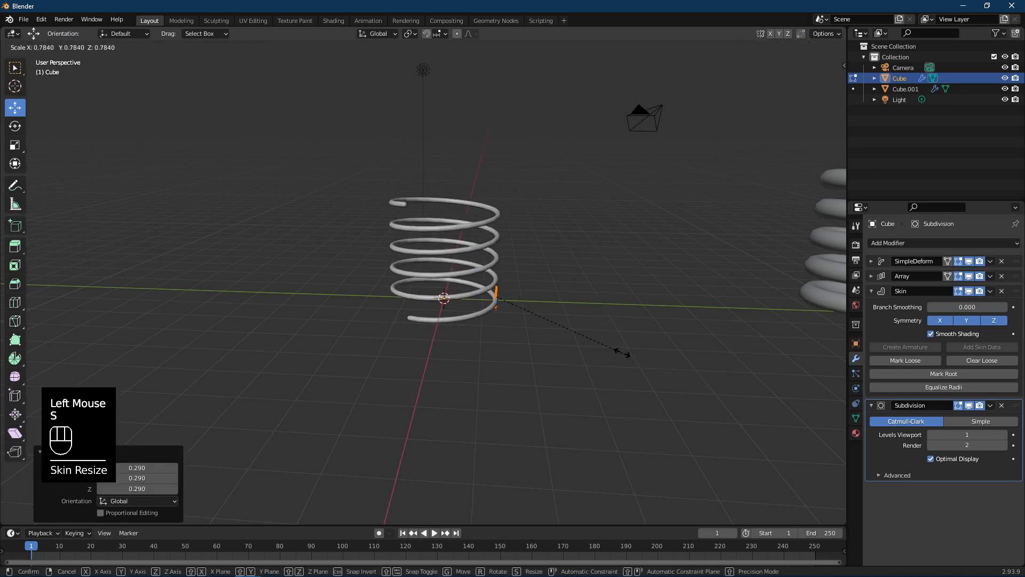
{"action": "left_click", "coordinate": [539, 338]}
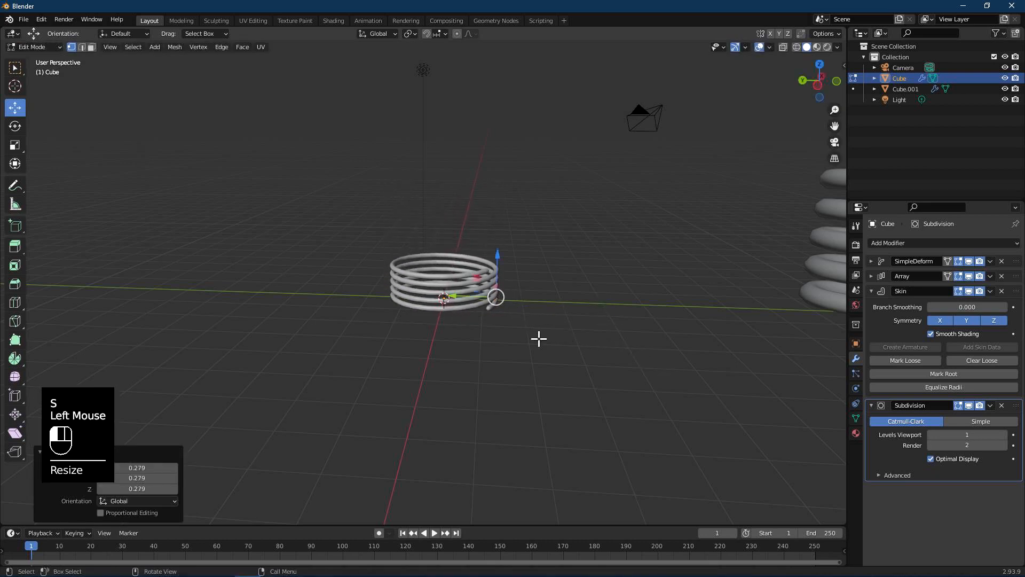
Step: Set the thin coil's Array count to 15 and return to Object Mode
{"action": "left_click", "coordinate": [872, 278]}
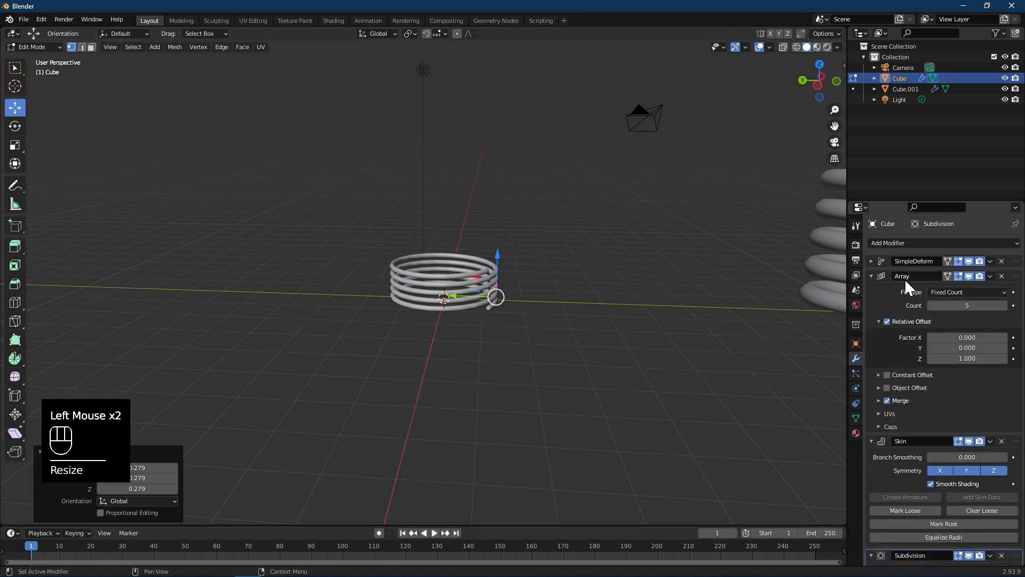
{"action": "triple_click", "coordinate": [1003, 305]}
{"action": "triple_click", "coordinate": [1003, 306]}
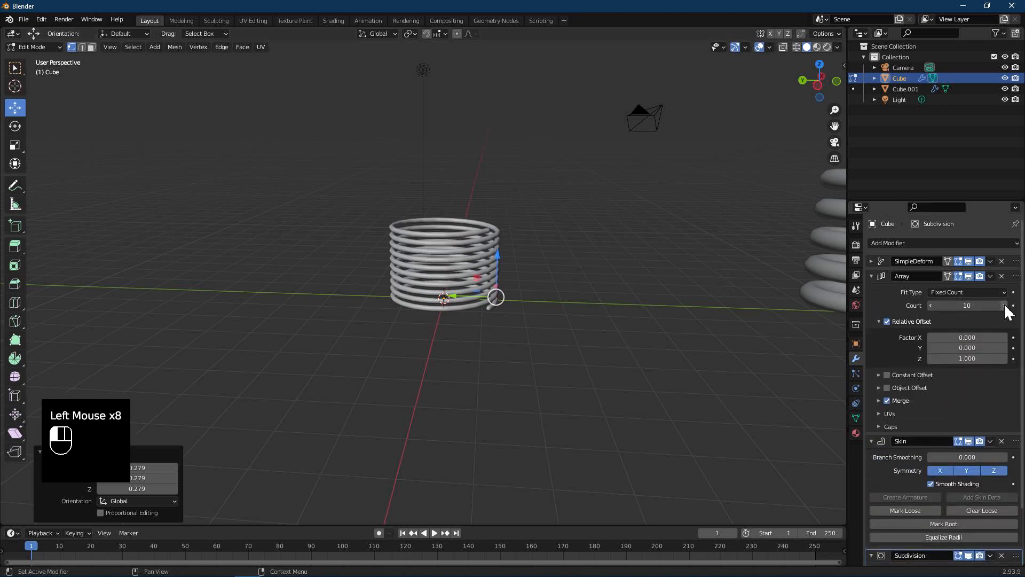
{"action": "triple_click", "coordinate": [1003, 306]}
{"action": "left_click", "coordinate": [1004, 305]}
{"action": "middle_click_drag", "start_coordinate": [768, 288], "coordinate": [618, 219]}
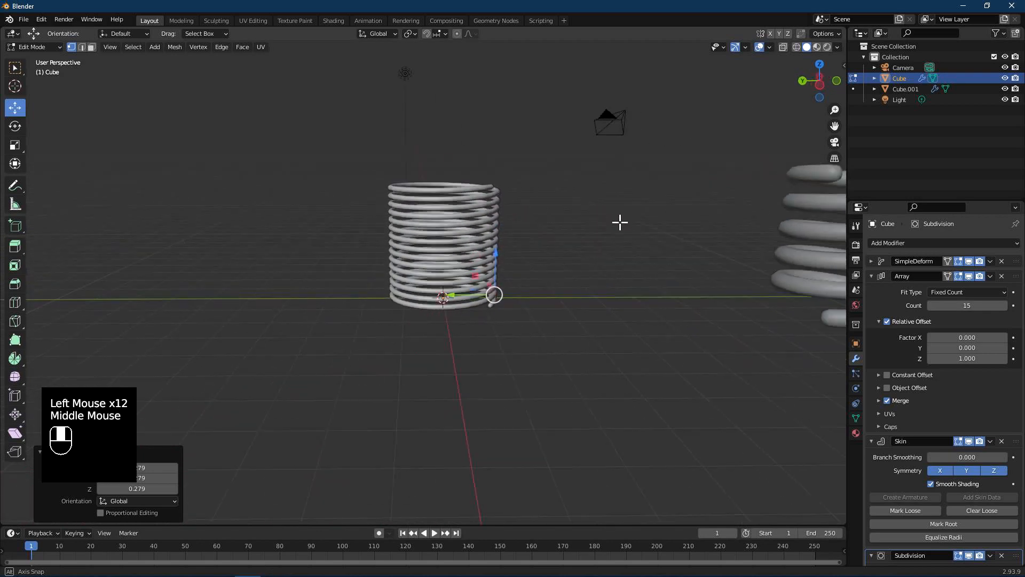
{"action": "key", "text": "Tab"}
{"action": "middle_click_drag", "start_coordinate": [554, 284], "coordinate": [545, 291]}
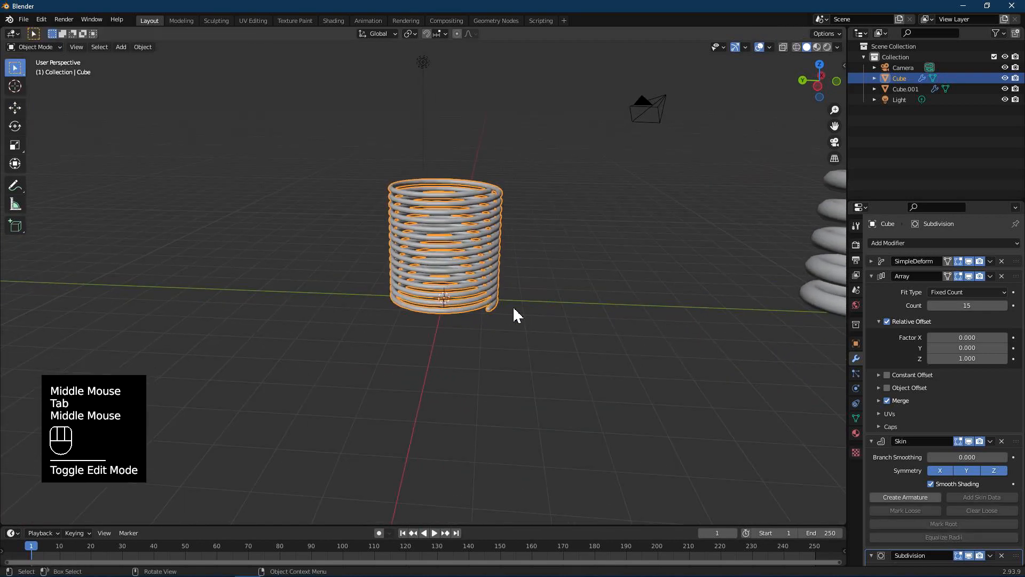
{"action": "key", "text": "ctrl+d"}
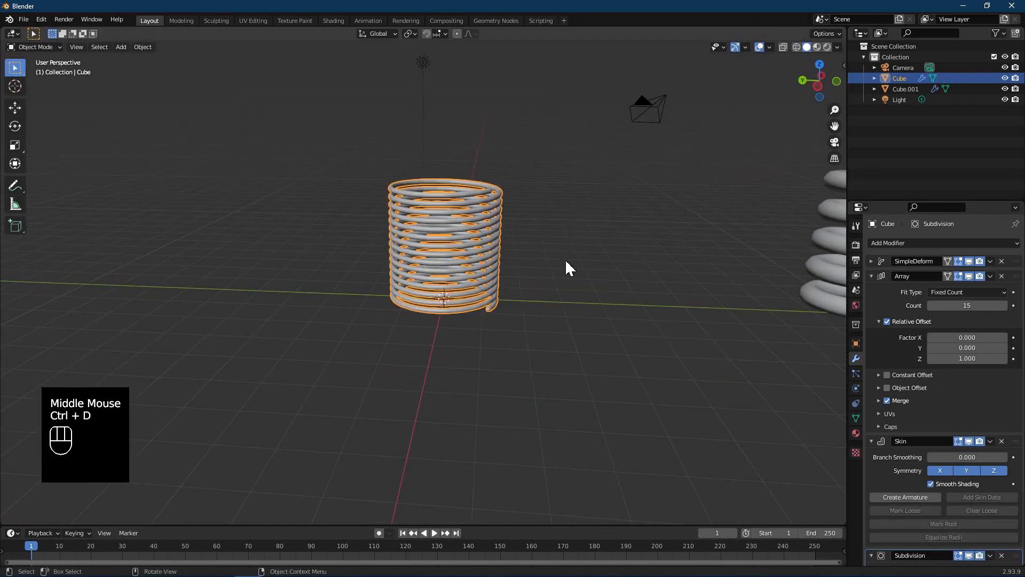
{"action": "middle_click_drag", "start_coordinate": [561, 262], "coordinate": [562, 255]}
{"action": "left_click", "coordinate": [582, 246]}
{"action": "key", "text": "ctrl+z"}
{"action": "middle_click_drag", "start_coordinate": [517, 264], "coordinate": [452, 238]}
{"action": "left_click", "coordinate": [453, 238]}
{"action": "left_click", "coordinate": [586, 246]}
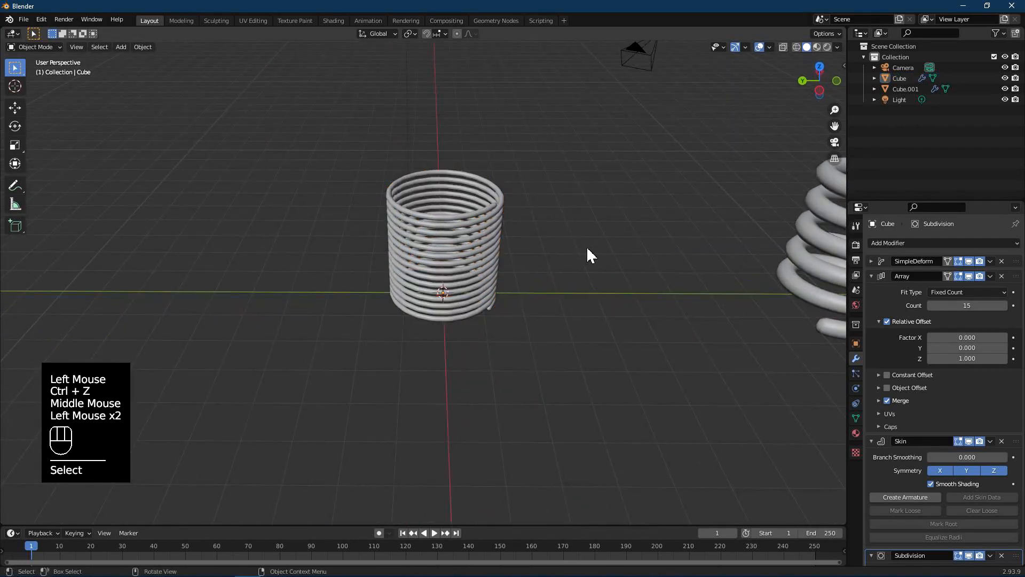
Step: Duplicate the thin coil along the Y axis and place the copy between the two existing coils
{"action": "left_click", "coordinate": [496, 244]}
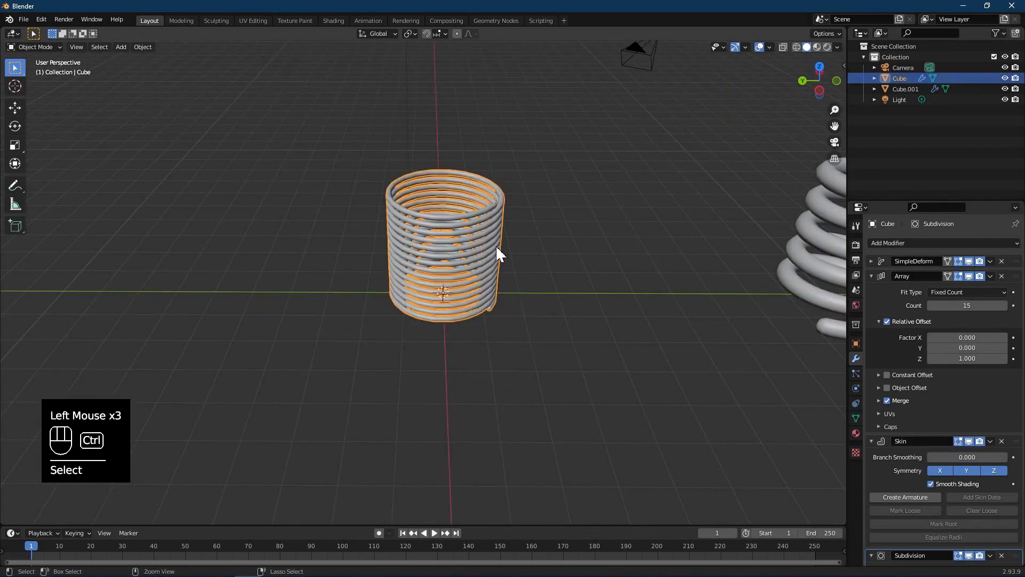
{"action": "key", "text": "shift+d"}
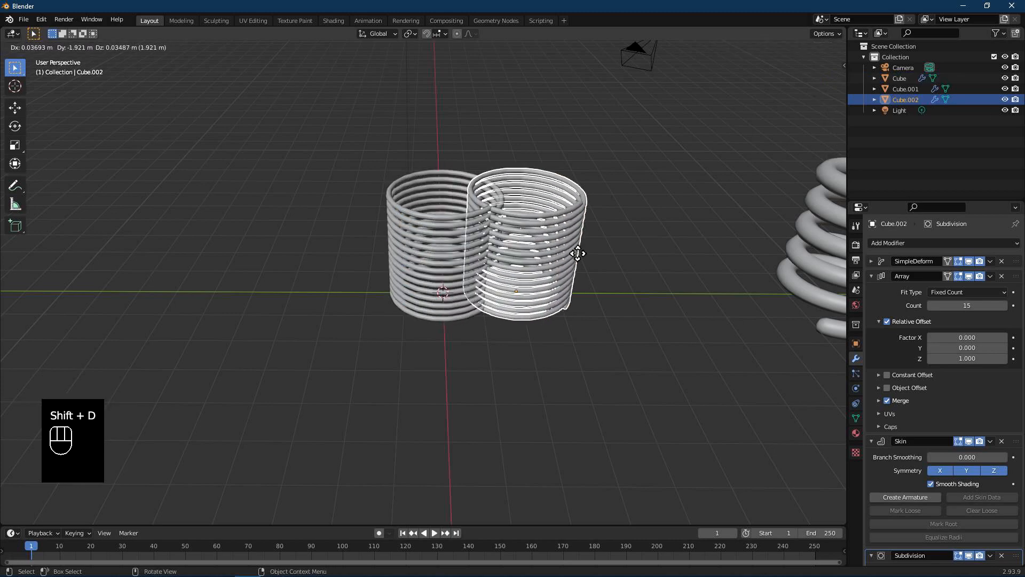
{"action": "key", "text": "y"}
{"action": "left_click", "coordinate": [734, 266]}
{"action": "middle_click_drag", "start_coordinate": [734, 267], "coordinate": [656, 248]}
{"action": "scroll", "coordinate": [694, 240], "scroll_direction": "down", "scroll_amount": 2}
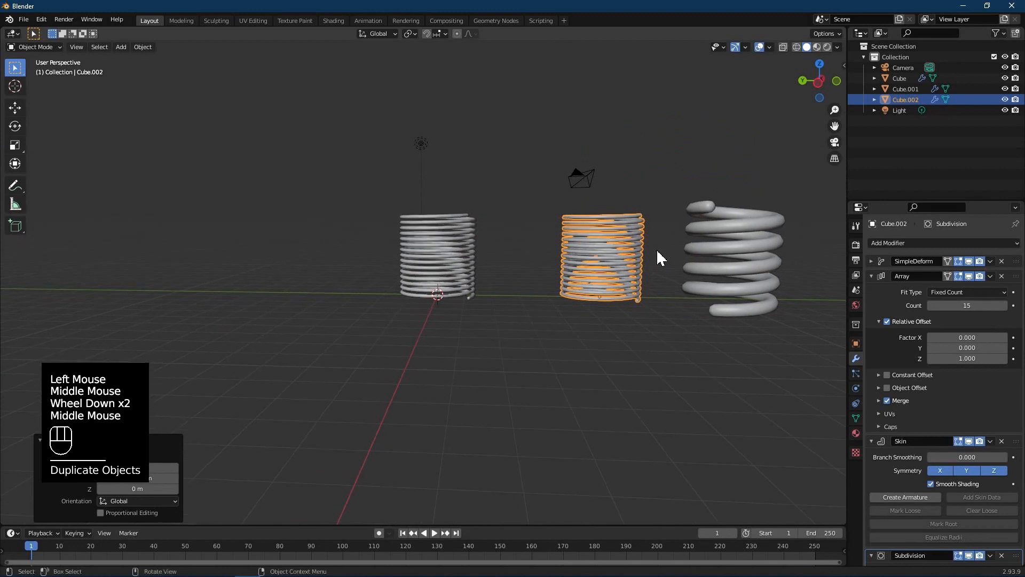
Step: Set the coils' shared material to Metallic 1.000 and Roughness 0.216, and display the viewport in Material Preview
{"action": "left_click", "coordinate": [855, 433]}
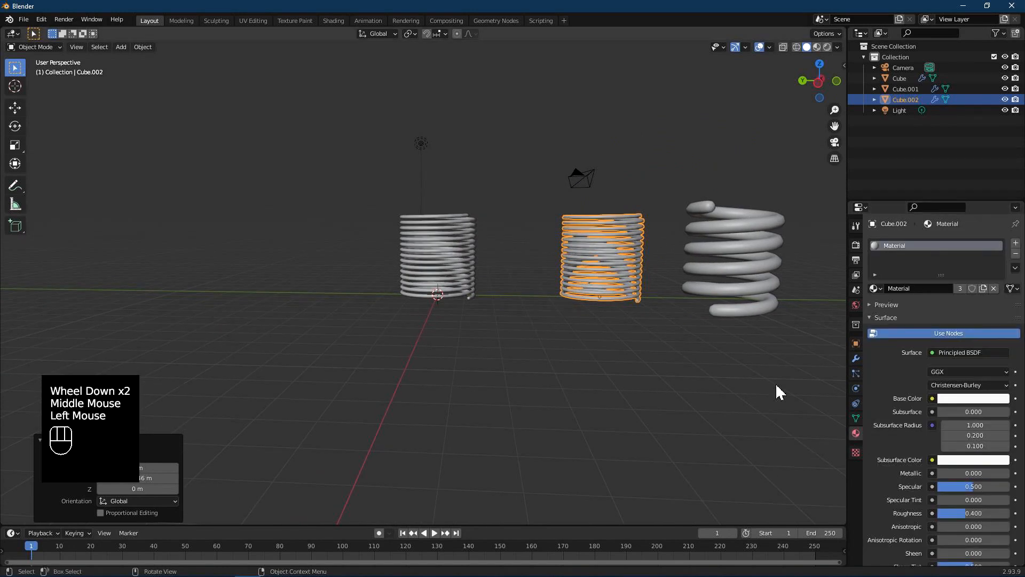
{"action": "left_click", "coordinate": [710, 252]}
{"action": "left_click", "coordinate": [613, 245]}
{"action": "left_click", "coordinate": [751, 253]}
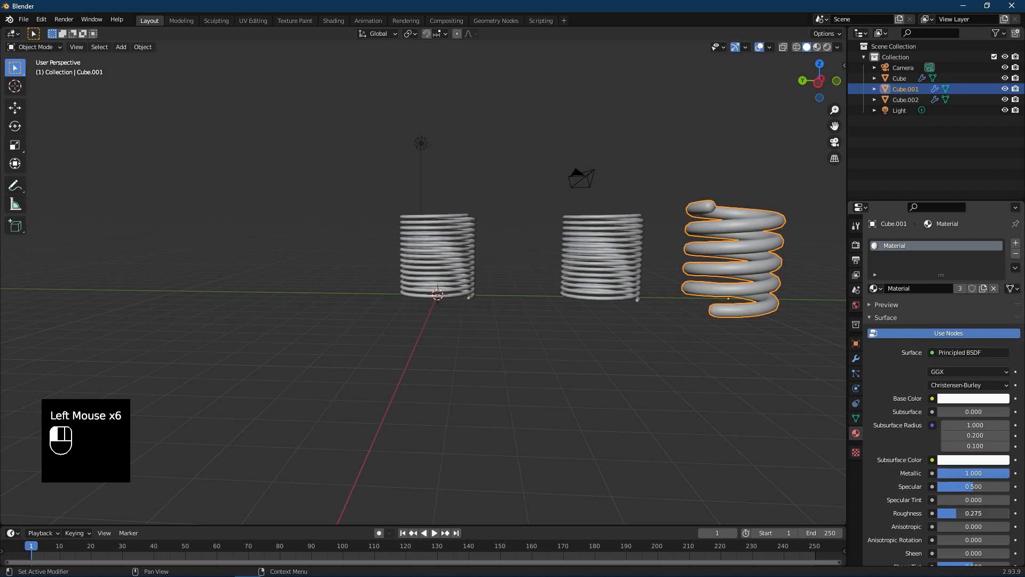
{"action": "left_click", "coordinate": [817, 47]}
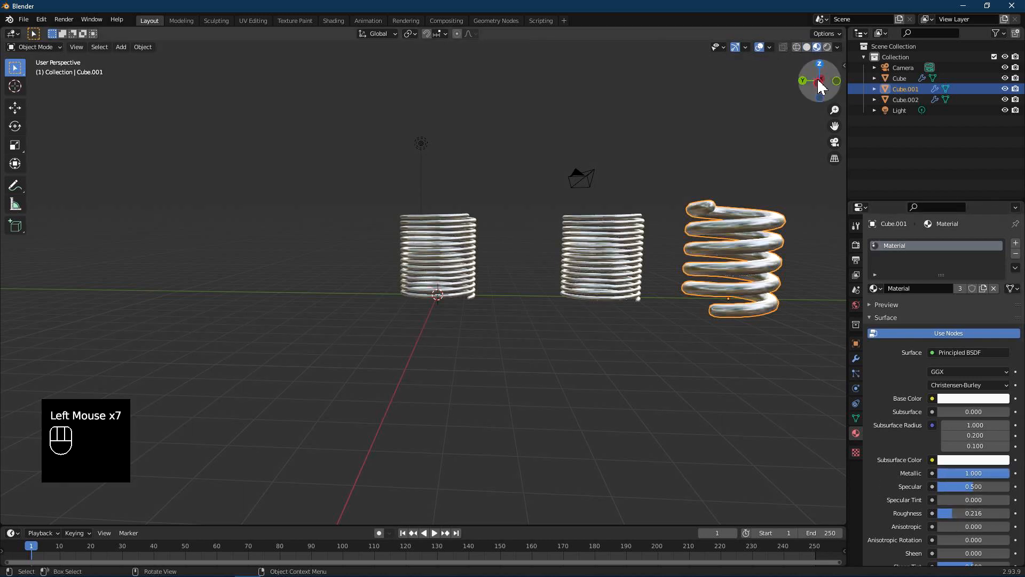
{"action": "scroll", "coordinate": [627, 244], "scroll_direction": "up", "scroll_amount": 2}
{"action": "mouse_move", "coordinate": [626, 244]}
{"action": "middle_mouse_down"}
{"action": "mouse_move", "coordinate": [673, 213]}
{"action": "mouse_move", "coordinate": [647, 224]}
{"action": "mouse_move", "coordinate": [644, 212]}
{"action": "middle_mouse_up"}
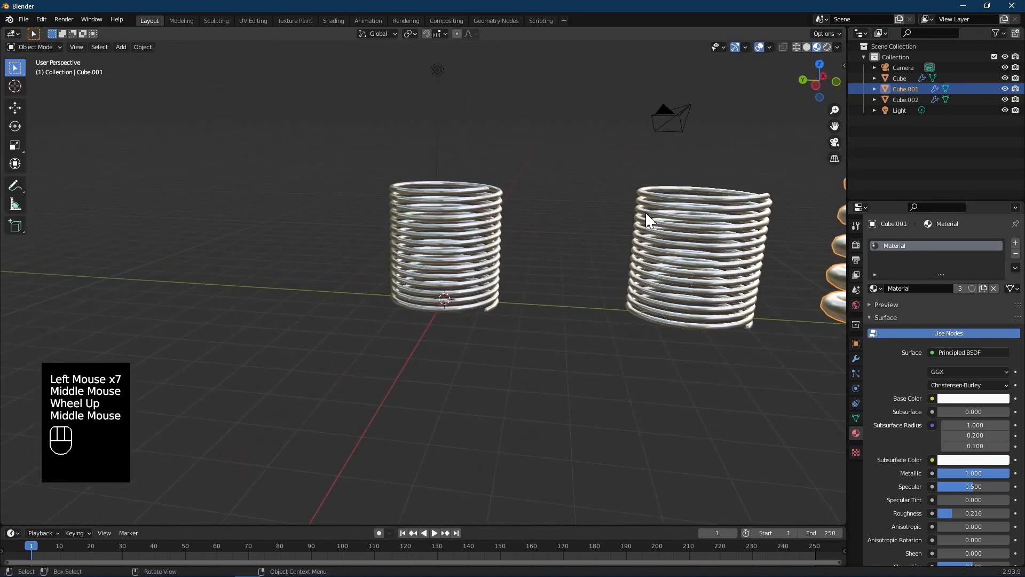
Step: Switch to the Shading workspace and add an Object Info node left of the Principled BSDF
{"action": "left_click", "coordinate": [334, 20]}
{"action": "middle_click_drag", "start_coordinate": [295, 413], "coordinate": [309, 451]}
{"action": "key", "text": "shift+a"}
{"action": "mouse_move", "coordinate": [264, 442]}
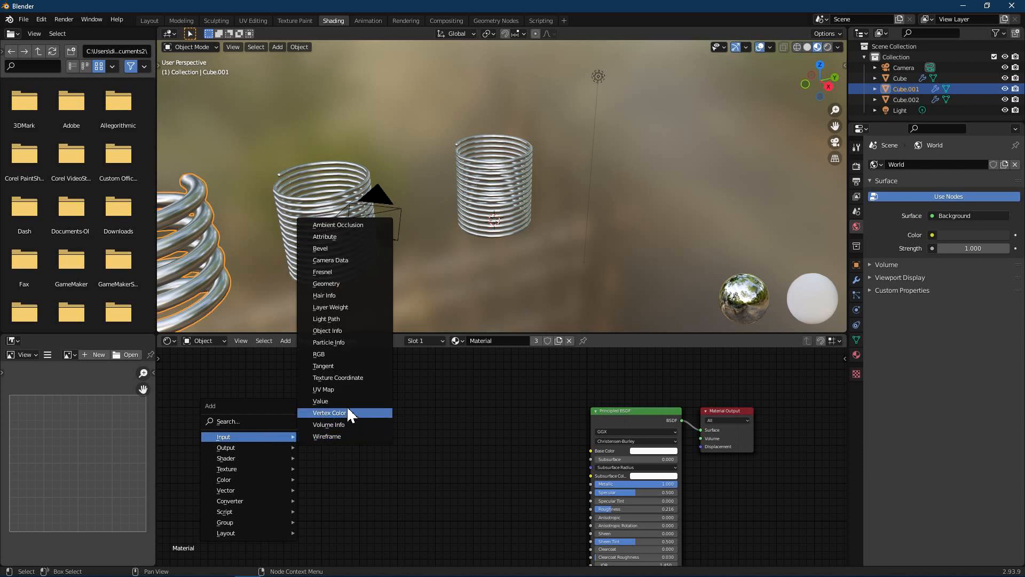
{"action": "left_click", "coordinate": [347, 329]}
{"action": "left_click", "coordinate": [309, 416]}
Step: Add a ColorRamp node between the Object Info and Principled BSDF nodes
{"action": "scroll", "coordinate": [373, 428], "scroll_direction": "up", "scroll_amount": 2}
{"action": "middle_click_drag", "start_coordinate": [373, 428], "coordinate": [407, 415]}
{"action": "key", "text": "shift+a"}
{"action": "mouse_move", "coordinate": [443, 510]}
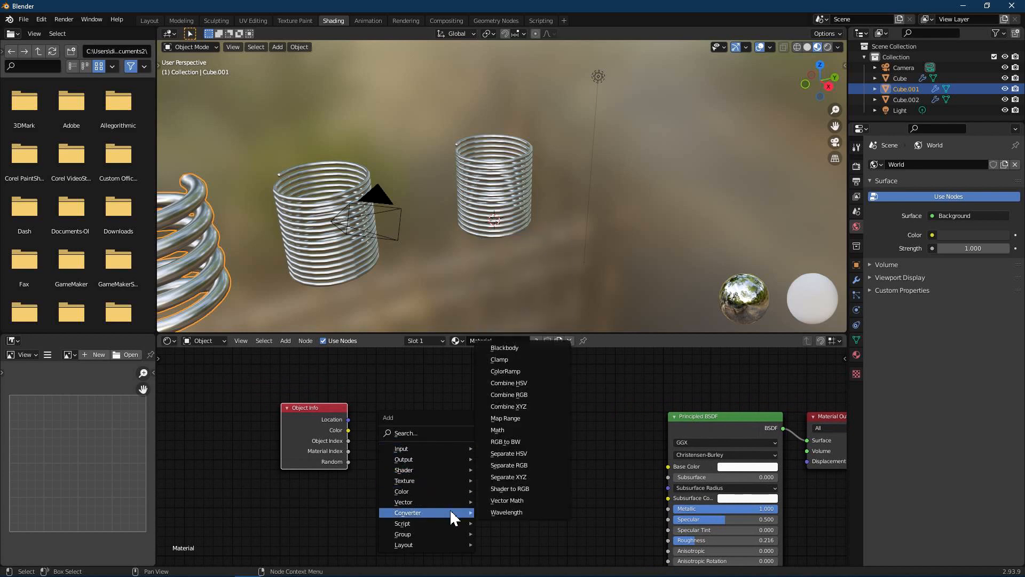
{"action": "left_click", "coordinate": [518, 371]}
{"action": "left_click", "coordinate": [456, 414]}
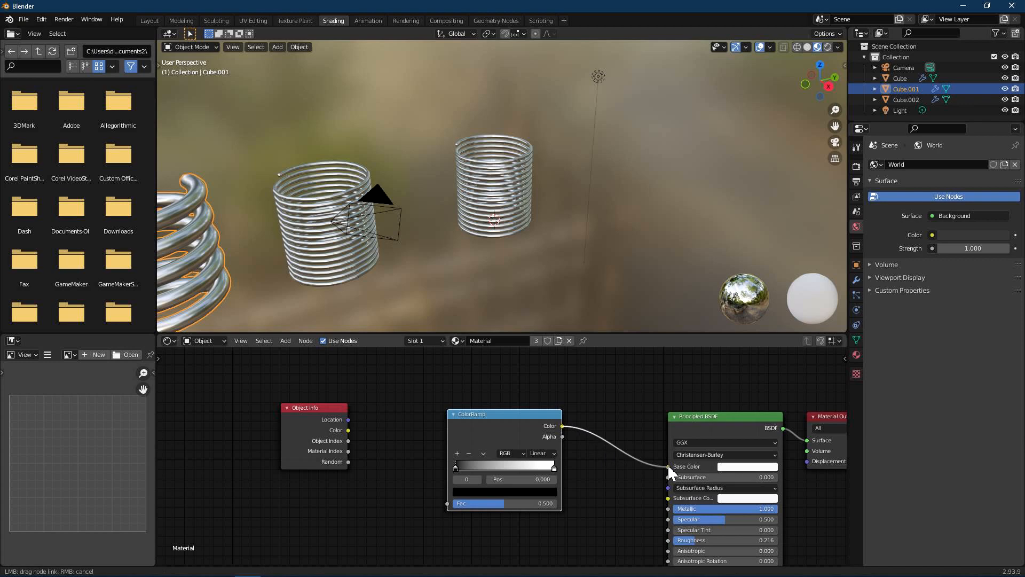
Step: Connect the ColorRamp's Color to the Base Color and the Object Info's Random output to the ramp's Fac
{"action": "left_click_drag", "start_coordinate": [671, 472], "coordinate": [670, 469]}
{"action": "left_click_drag", "start_coordinate": [348, 461], "coordinate": [448, 503]}
{"action": "middle_click_drag", "start_coordinate": [398, 257], "coordinate": [523, 192]}
{"action": "scroll", "coordinate": [520, 194], "scroll_direction": "up", "scroll_amount": 2}
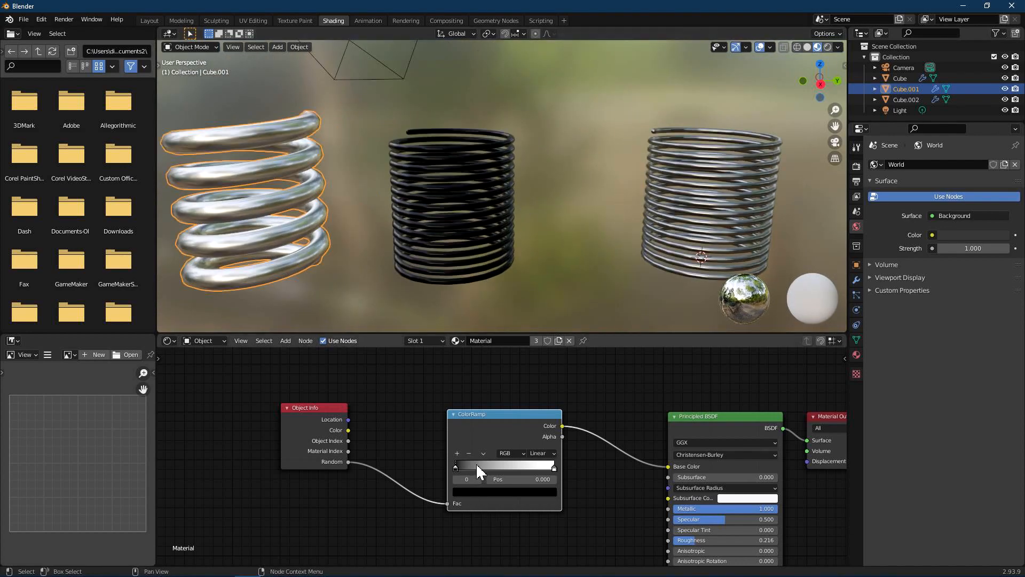
Step: Add a middle stop to the ColorRamp and set the first stop to a grey with value about 0.228
{"action": "left_click", "coordinate": [457, 452]}
{"action": "left_click", "coordinate": [455, 467]}
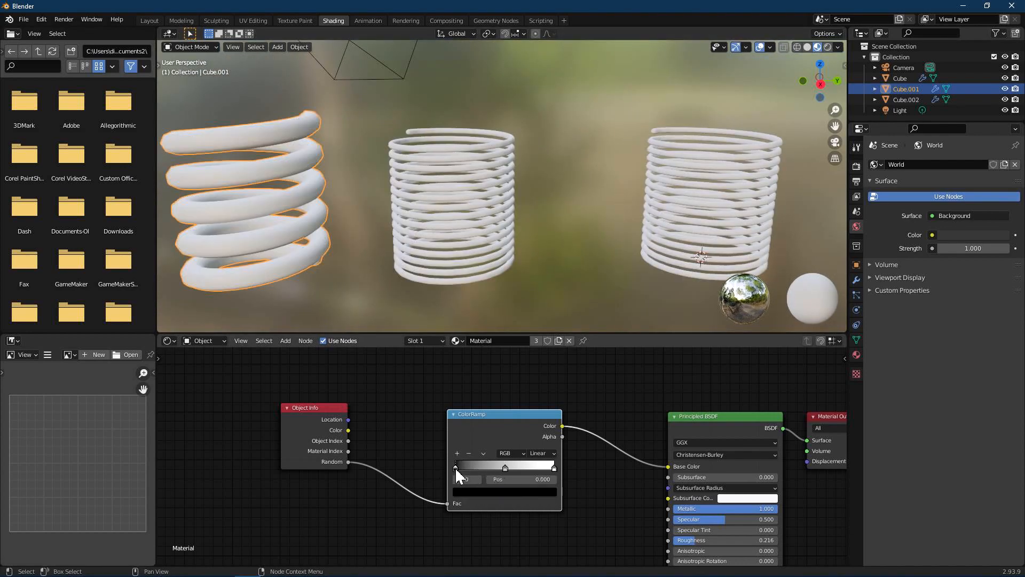
{"action": "left_click", "coordinate": [473, 491]}
{"action": "left_click_drag", "start_coordinate": [534, 415], "coordinate": [535, 386]}
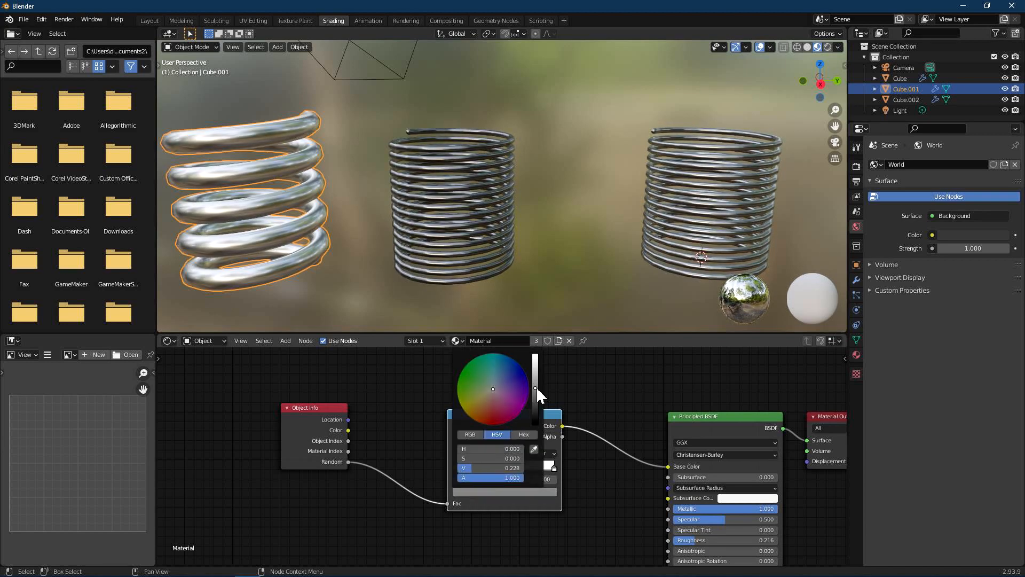
Step: Colour the ramp's middle stop a muted yellow, about hue 0.143, saturation 0.553 and value 0.500
{"action": "left_click", "coordinate": [505, 468]}
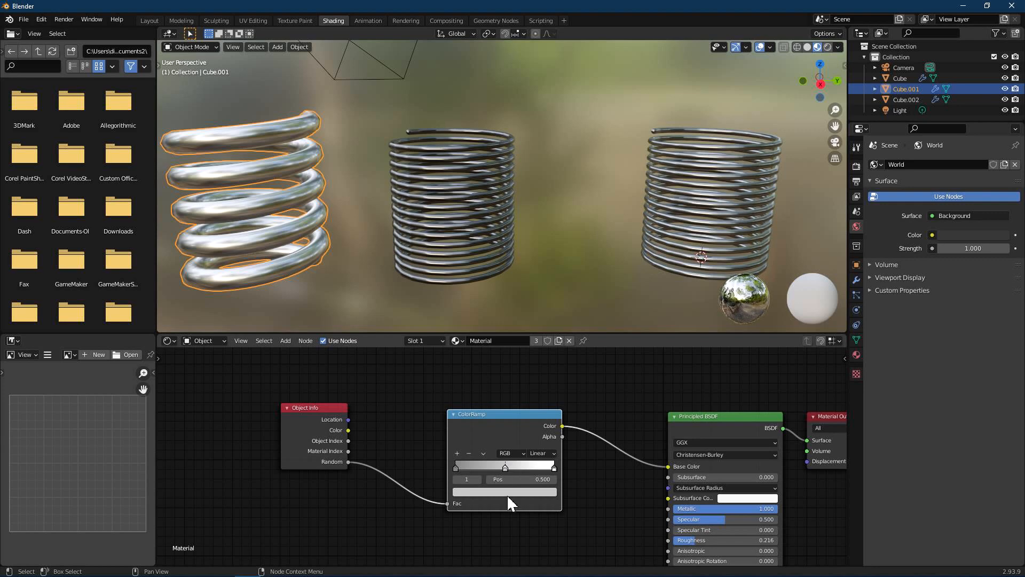
{"action": "left_click", "coordinate": [508, 492]}
{"action": "left_click", "coordinate": [487, 400]}
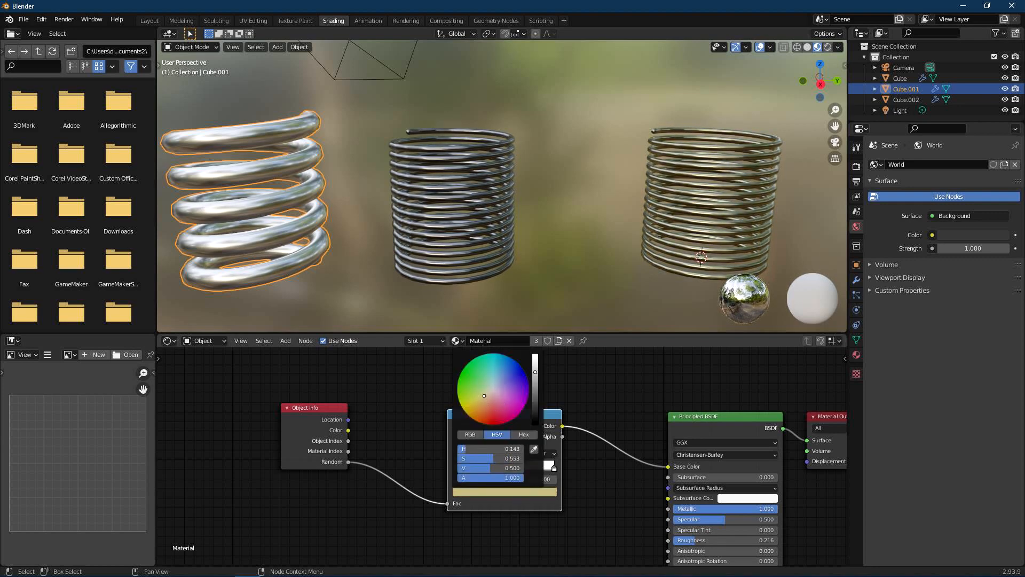
Step: Tint the ramp's last stop pale blue and set the Principled BSDF's Roughness to 0.125
{"action": "key", "text": "BackSpace"}
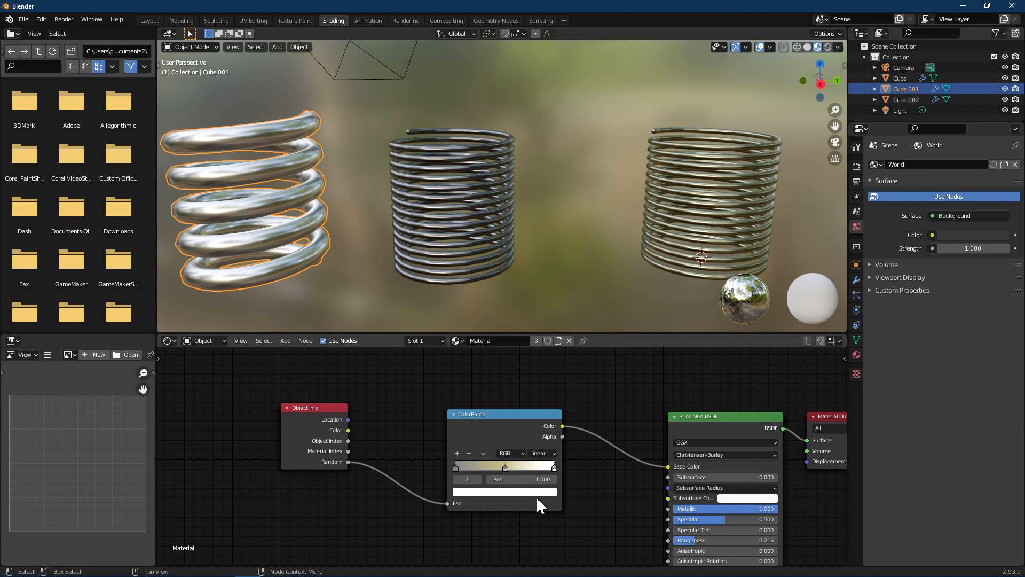
{"action": "left_click_drag", "start_coordinate": [492, 376], "coordinate": [500, 377]}
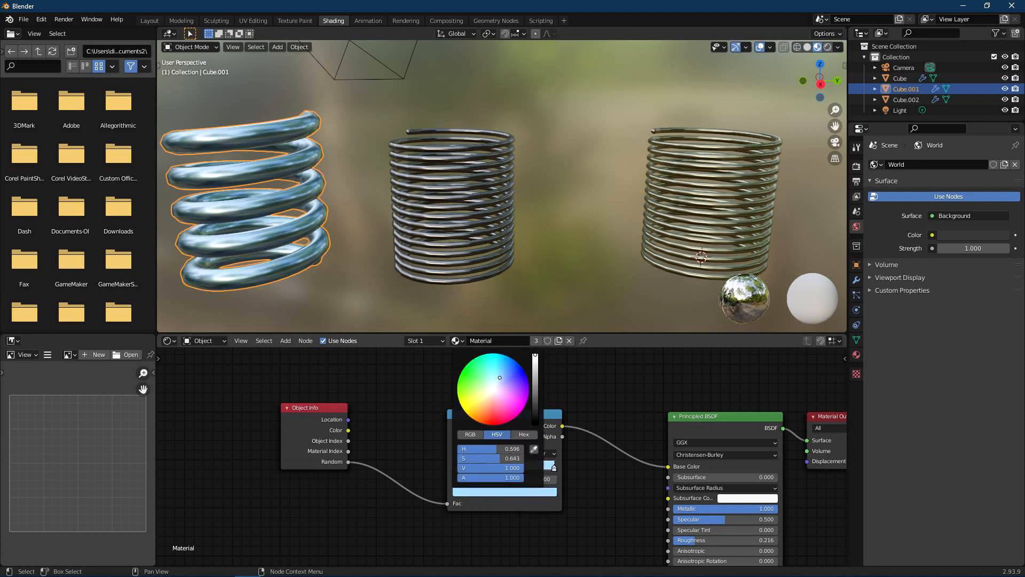
{"action": "middle_click_drag", "start_coordinate": [588, 309], "coordinate": [520, 213]}
{"action": "middle_click_drag", "start_coordinate": [657, 510], "coordinate": [591, 448]}
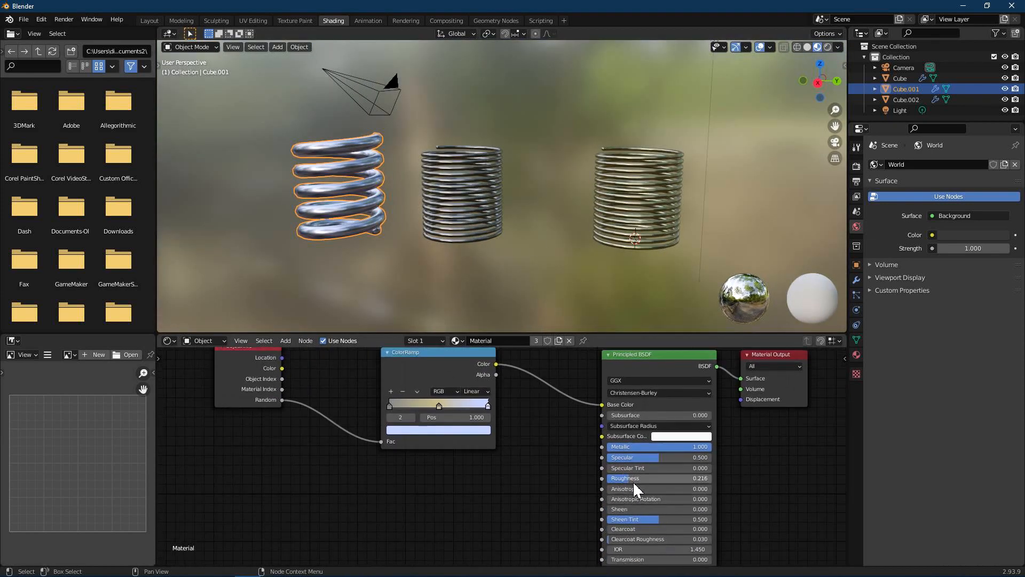
{"action": "middle_click_drag", "start_coordinate": [572, 177], "coordinate": [527, 168]}
Step: Return to the Layout workspace and select the thin coil standing at the world origin
{"action": "left_click", "coordinate": [150, 21]}
{"action": "scroll", "coordinate": [339, 155], "scroll_direction": "down", "scroll_amount": 3}
{"action": "left_click", "coordinate": [435, 254]}
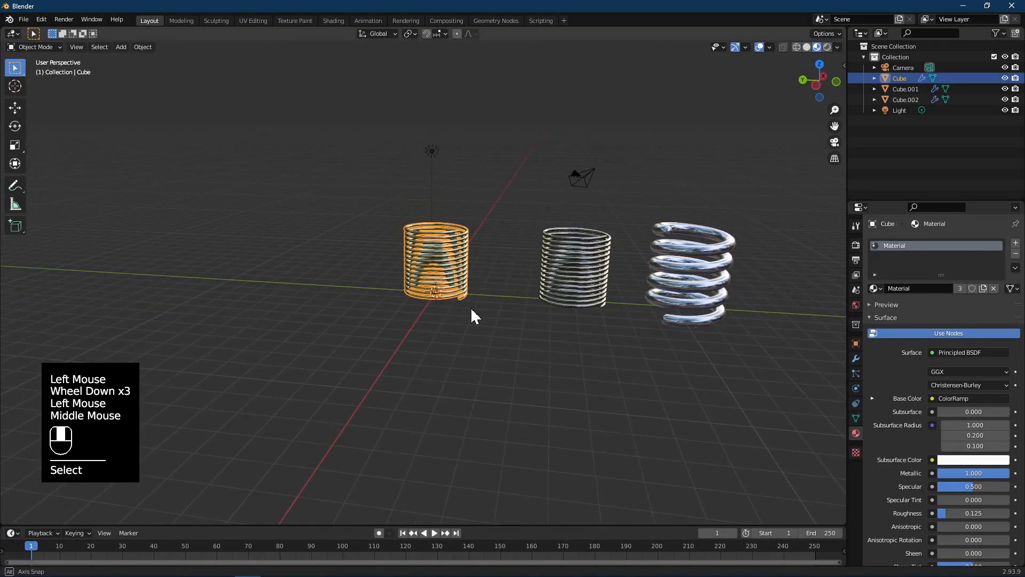
{"action": "middle_click_drag", "start_coordinate": [470, 307], "coordinate": [476, 308]}
{"action": "scroll", "coordinate": [473, 277], "scroll_direction": "up", "scroll_amount": 2}
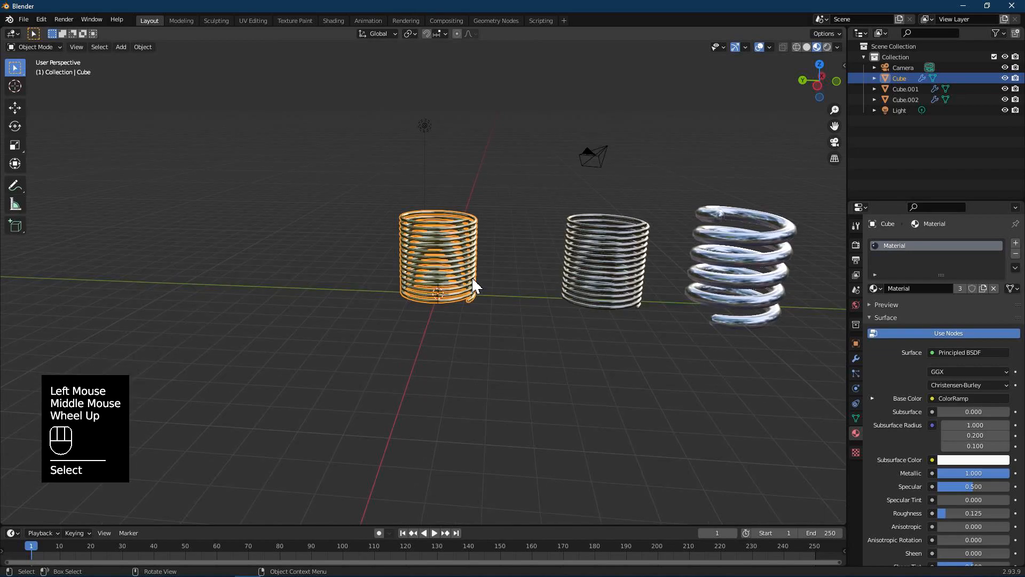
{"action": "middle_click_drag", "start_coordinate": [483, 268], "coordinate": [489, 241]}
{"action": "scroll", "coordinate": [475, 252], "scroll_direction": "up", "scroll_amount": 1}
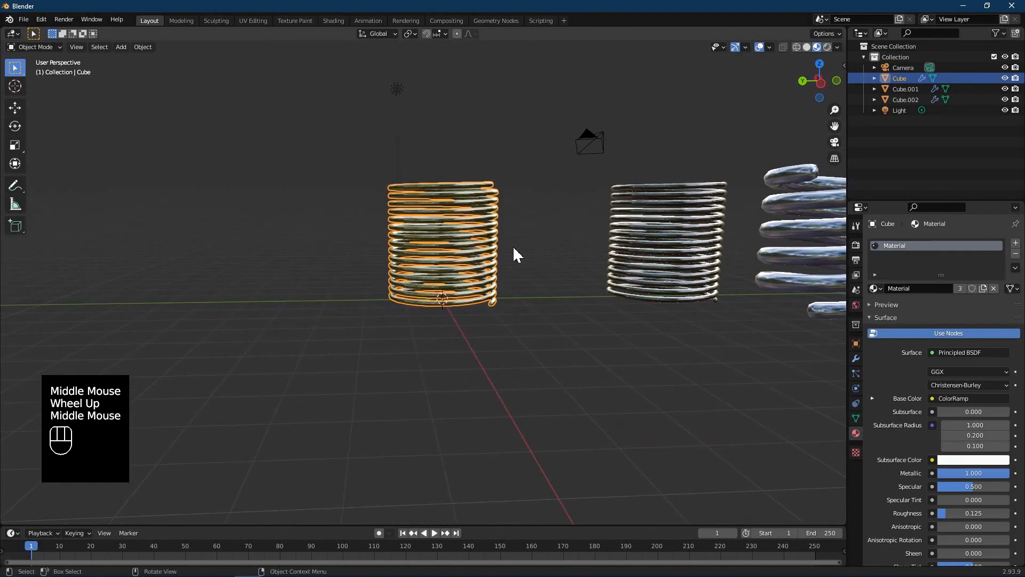
Step: Collapse the thin coil's existing modifiers and add a second Simple Deform modifier after Subdivision
{"action": "left_click", "coordinate": [856, 359]}
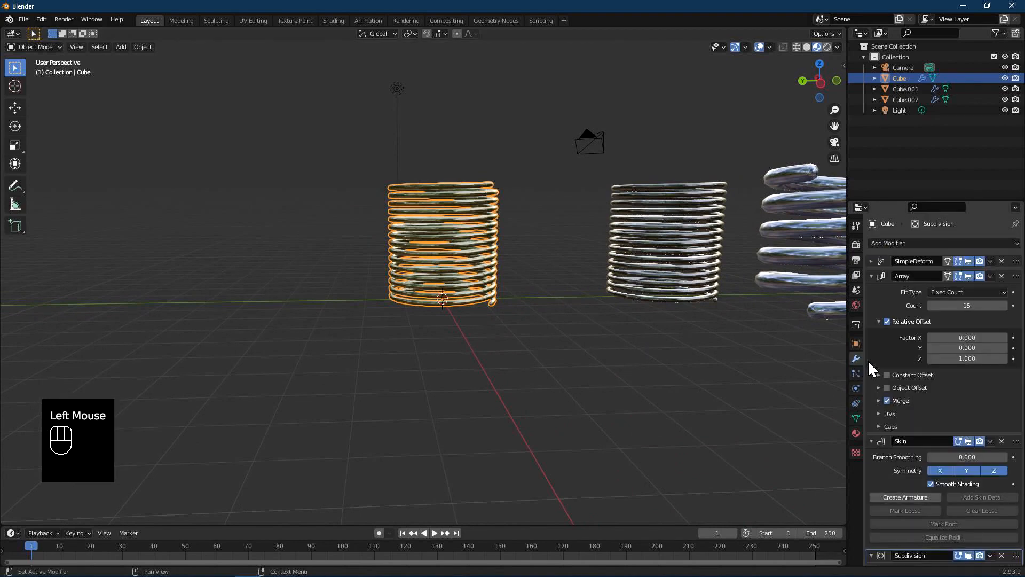
{"action": "left_click", "coordinate": [872, 276]}
{"action": "left_click", "coordinate": [871, 291]}
{"action": "left_click", "coordinate": [871, 306]}
{"action": "left_click", "coordinate": [894, 245]}
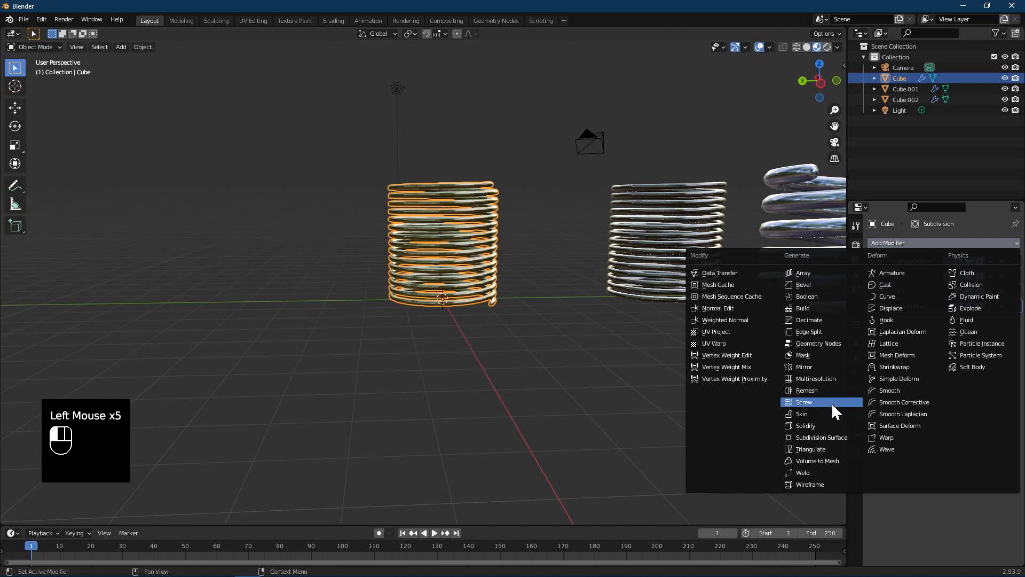
{"action": "left_click", "coordinate": [900, 376]}
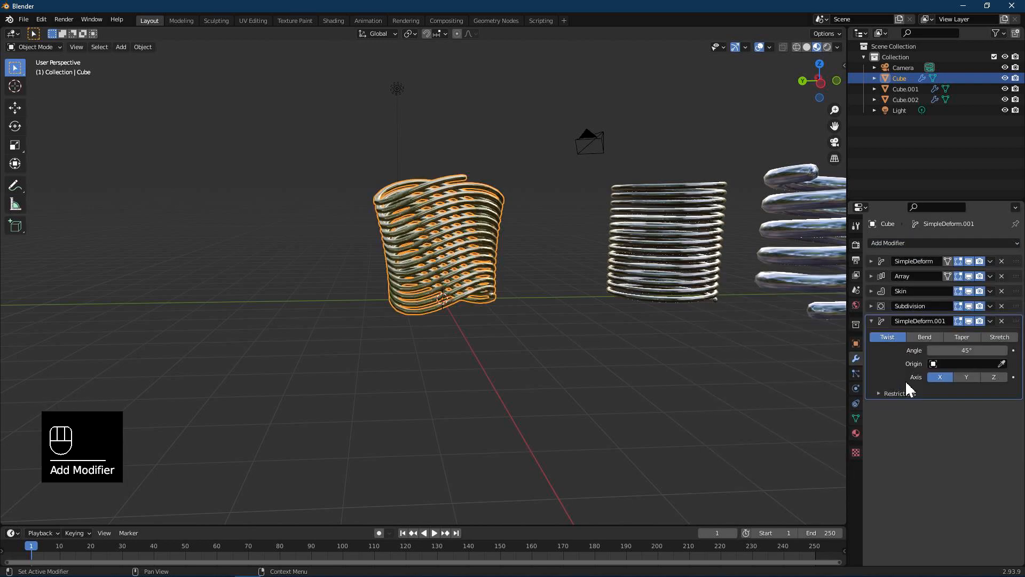
Step: Duplicate the twisted thin coil along the Y axis into the empty space beside it and reselect the original at the origin
{"action": "middle_click_drag", "start_coordinate": [553, 312], "coordinate": [526, 315]}
{"action": "scroll", "coordinate": [504, 344], "scroll_direction": "up", "scroll_amount": 2}
{"action": "left_click", "coordinate": [593, 327]}
{"action": "mouse_move", "coordinate": [594, 326]}
{"action": "middle_mouse_down"}
{"action": "mouse_move", "coordinate": [607, 304]}
{"action": "mouse_move", "coordinate": [647, 295]}
{"action": "mouse_move", "coordinate": [609, 281]}
{"action": "mouse_move", "coordinate": [600, 324]}
{"action": "middle_mouse_up"}
{"action": "left_click", "coordinate": [512, 307]}
{"action": "scroll", "coordinate": [534, 316], "scroll_direction": "down", "scroll_amount": 2}
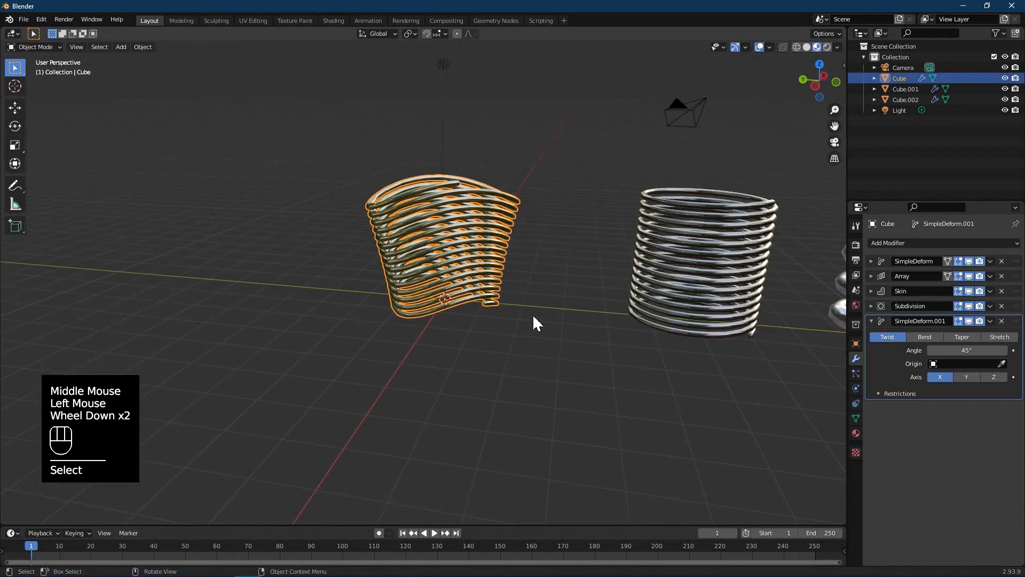
{"action": "key", "text": "shift+d"}
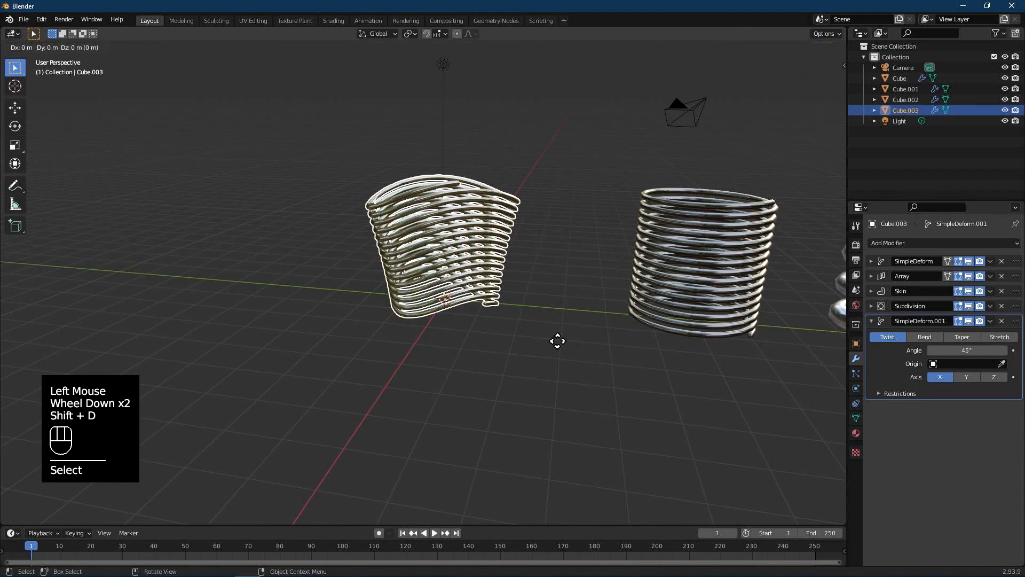
{"action": "key", "text": "y"}
{"action": "left_click", "coordinate": [340, 304]}
{"action": "left_click", "coordinate": [508, 294]}
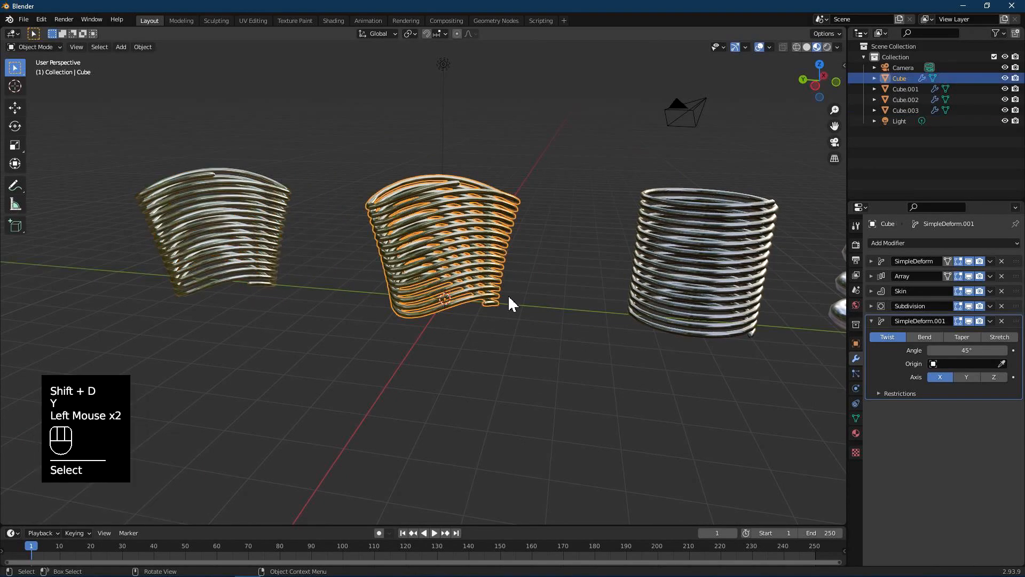
Step: Switch the origin coil's second Simple Deform to Bend with an angle of 90°
{"action": "middle_click_drag", "start_coordinate": [508, 294], "coordinate": [523, 310]}
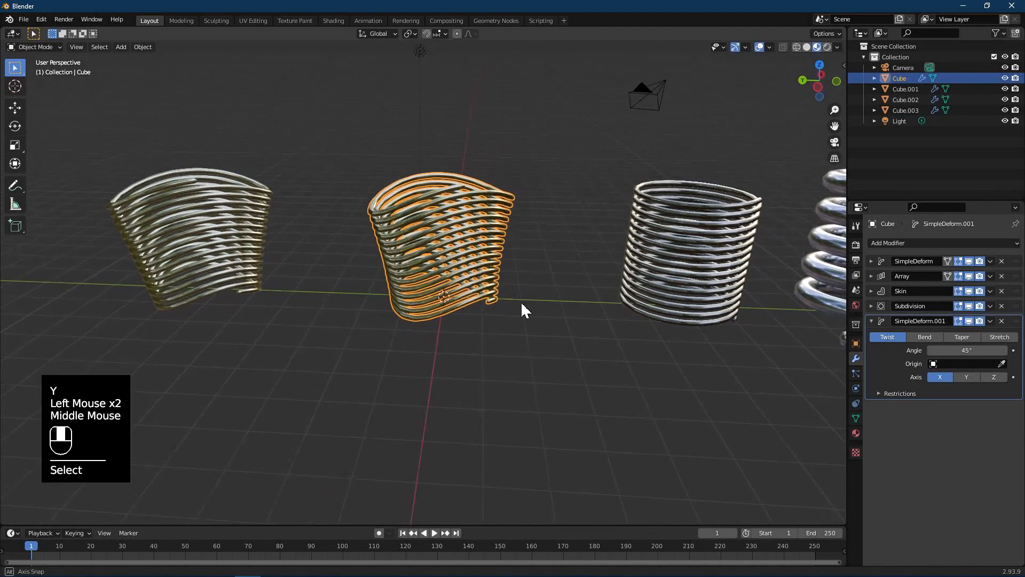
{"action": "left_click", "coordinate": [924, 336]}
{"action": "middle_click_drag", "start_coordinate": [498, 289], "coordinate": [656, 351]}
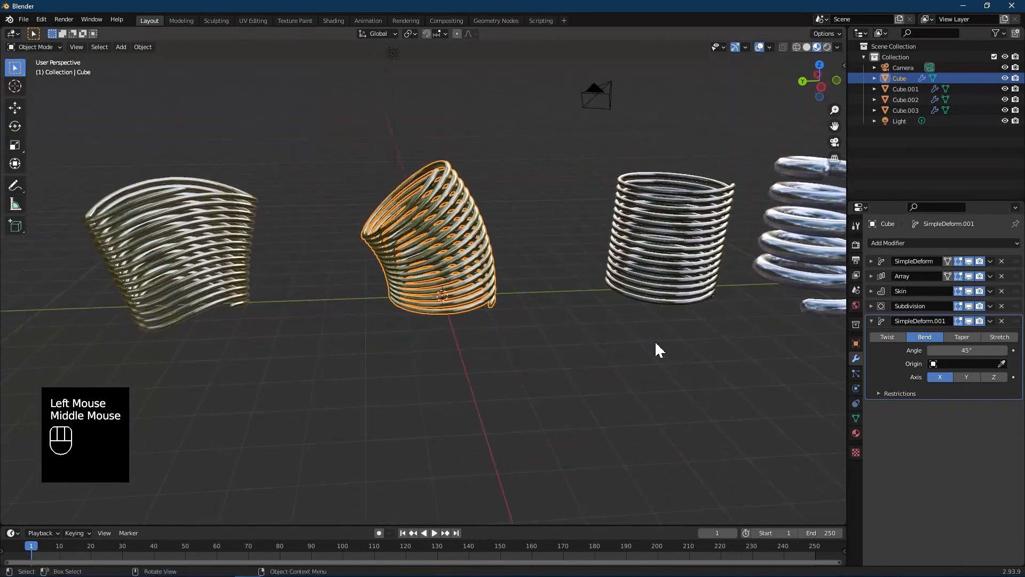
{"action": "left_click", "coordinate": [981, 357]}
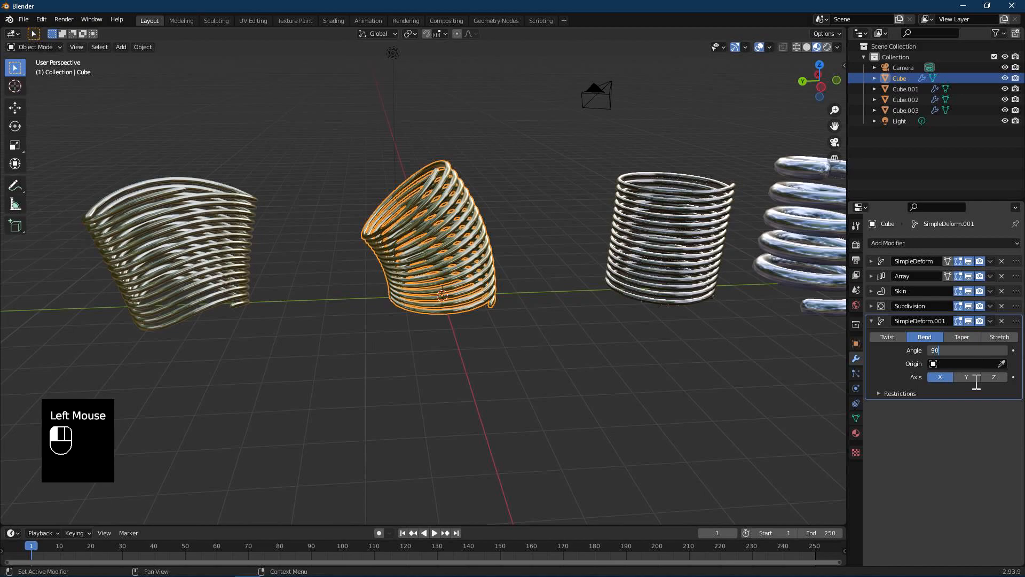
{"action": "type", "text": "90"}
{"action": "left_click", "coordinate": [953, 405]}
Step: Duplicate the bent coil about 11.5 m along the Y axis, past the twisted copy, and reselect the origin coil
{"action": "middle_click_drag", "start_coordinate": [513, 316], "coordinate": [462, 327]}
{"action": "scroll", "coordinate": [440, 291], "scroll_direction": "down", "scroll_amount": 2}
{"action": "scroll", "coordinate": [464, 311], "scroll_direction": "down", "scroll_amount": 2}
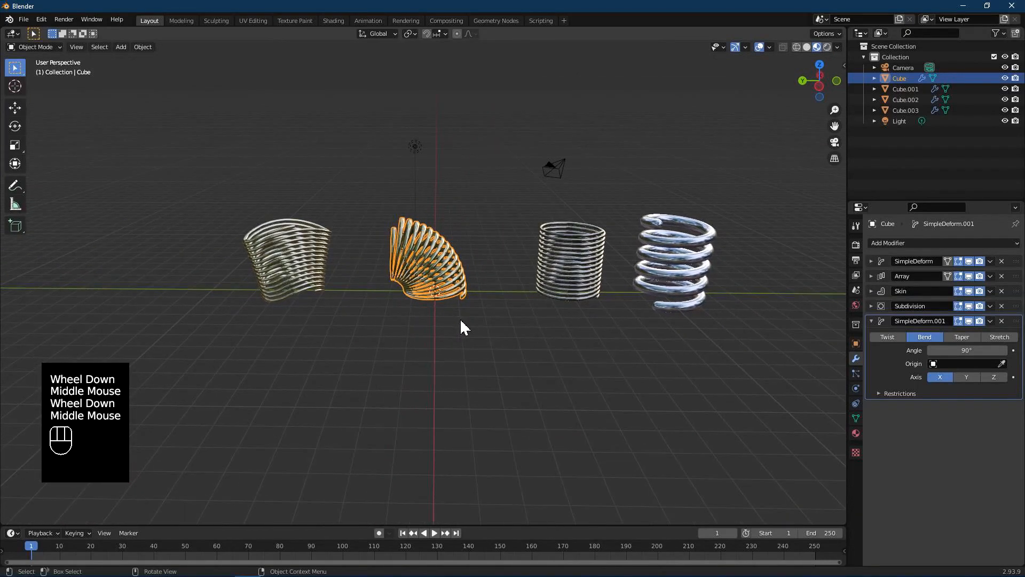
{"action": "key", "text": "shift+d"}
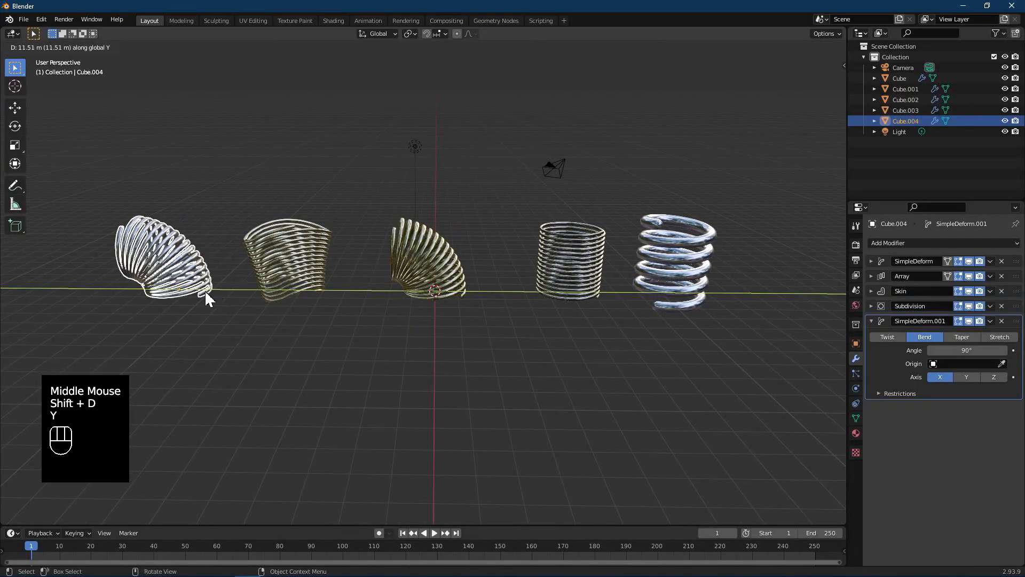
{"action": "key", "text": "y"}
{"action": "left_click", "coordinate": [210, 299]}
{"action": "left_click", "coordinate": [437, 273]}
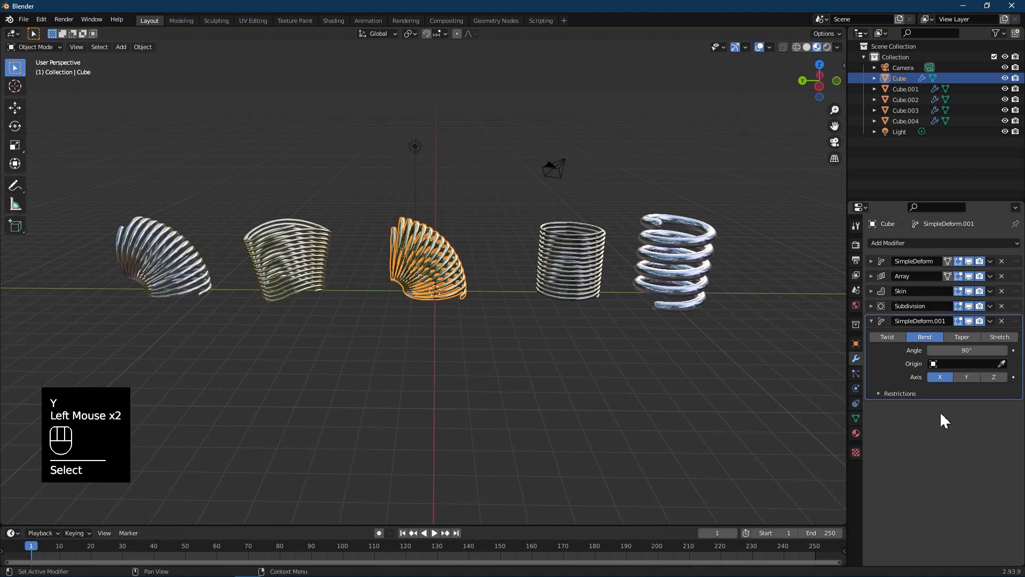
Step: Thicken the wire of the bent coil at the origin by enlarging the Skin radius of all its vertices
{"action": "middle_click_drag", "start_coordinate": [464, 299], "coordinate": [483, 313]}
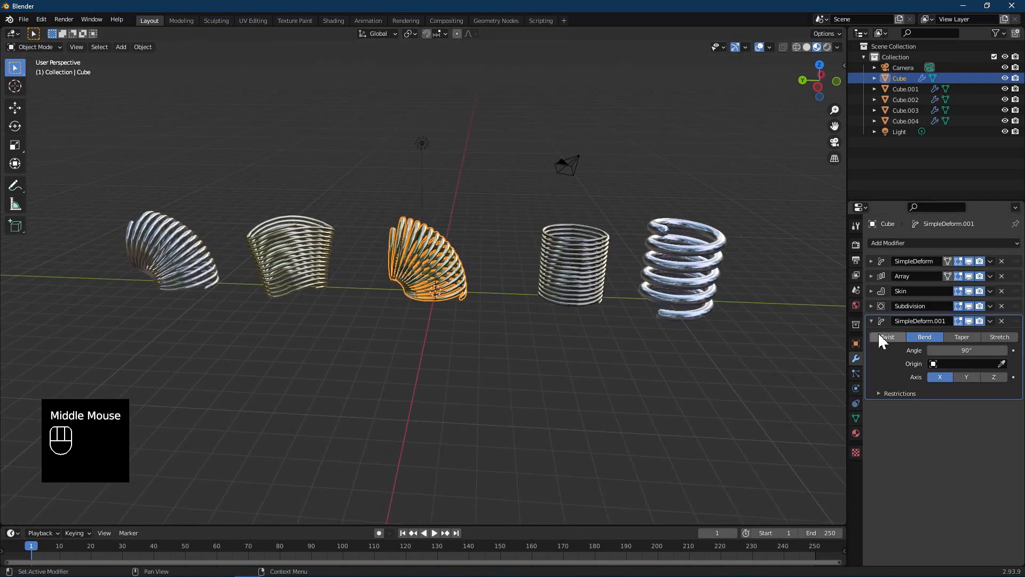
{"action": "key", "text": "Tab"}
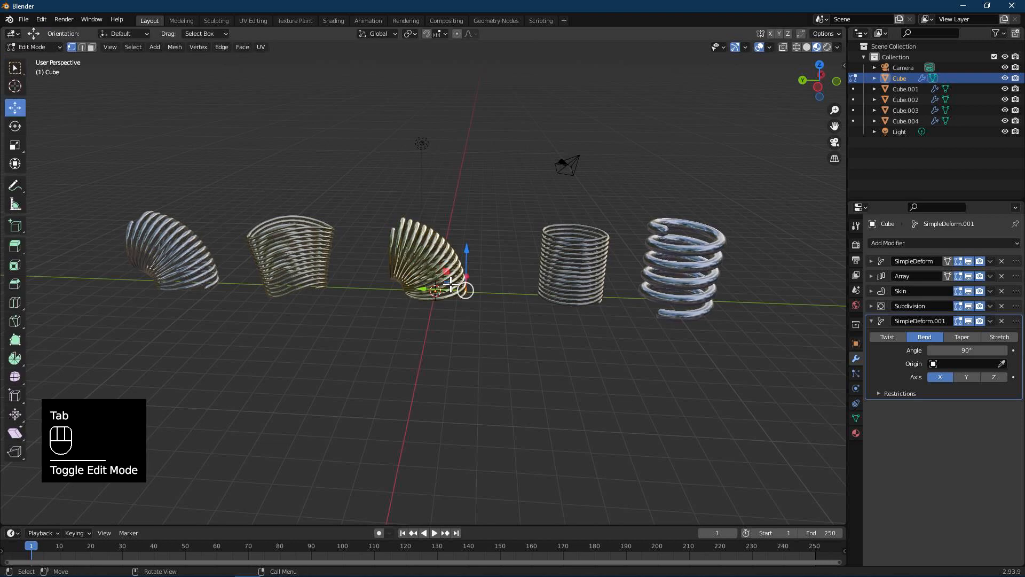
{"action": "key", "text": "a"}
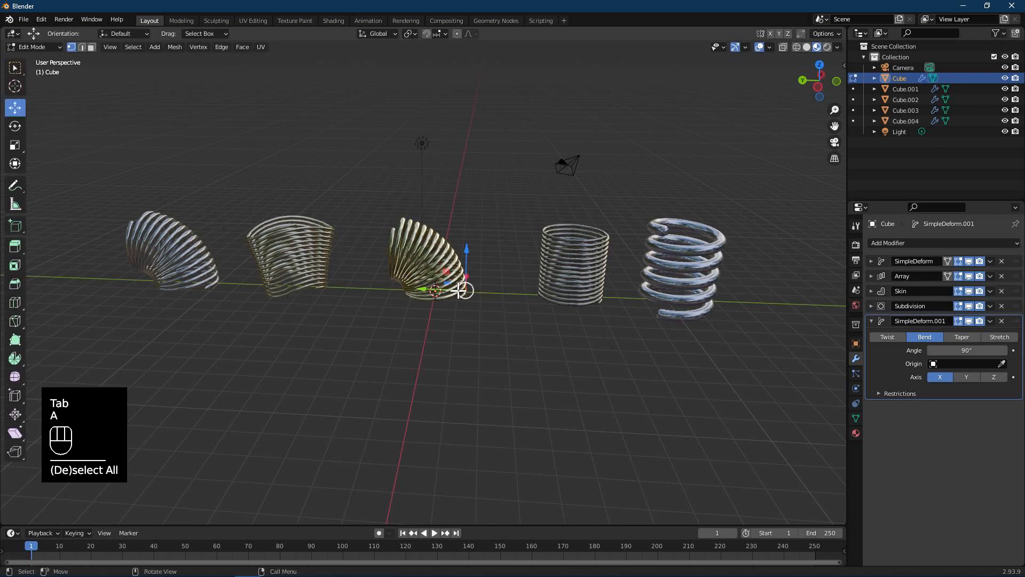
{"action": "key", "text": "ctrl+a"}
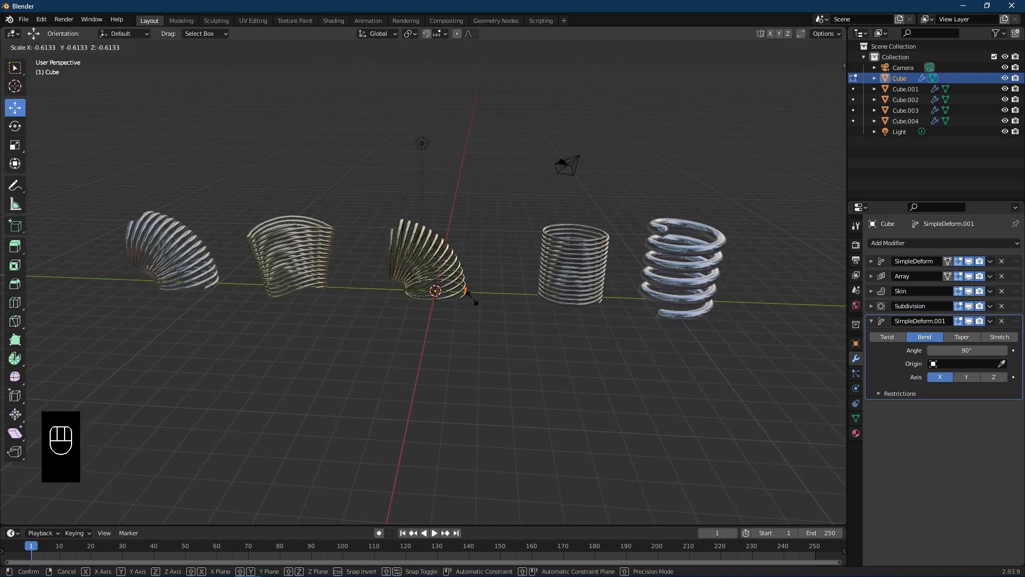
{"action": "left_click", "coordinate": [487, 319]}
{"action": "scroll", "coordinate": [495, 320], "scroll_direction": "up", "scroll_amount": 2}
{"action": "middle_click_drag", "start_coordinate": [495, 321], "coordinate": [448, 282]}
{"action": "key", "text": "Tab"}
Step: Thicken the twisted coil's wire by enlarging the Skin radius of all its vertices by a factor of about 1.6
{"action": "left_click", "coordinate": [220, 224]}
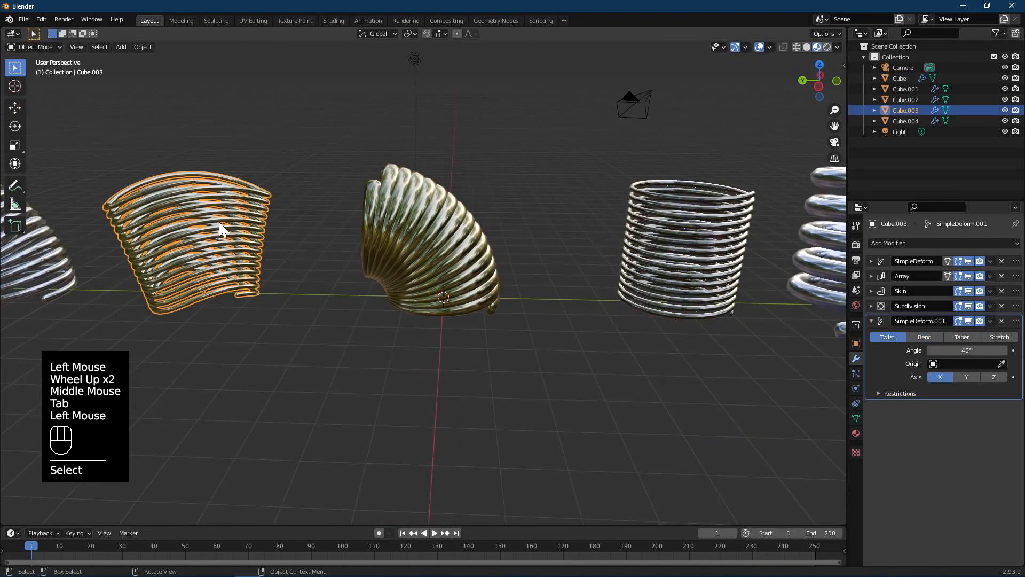
{"action": "key", "text": "Tab"}
{"action": "key", "text": "a"}
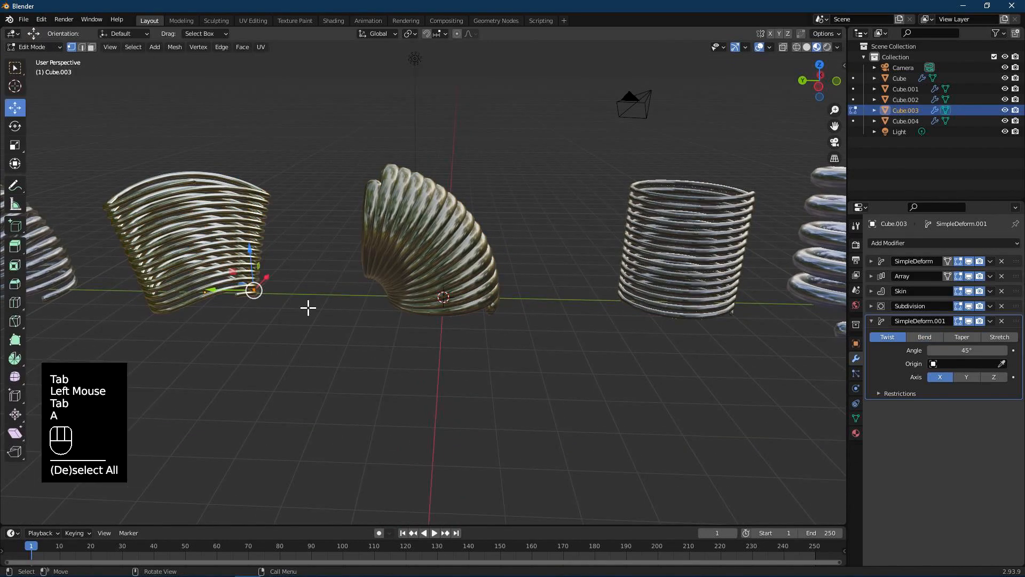
{"action": "key", "text": "ctrl+a"}
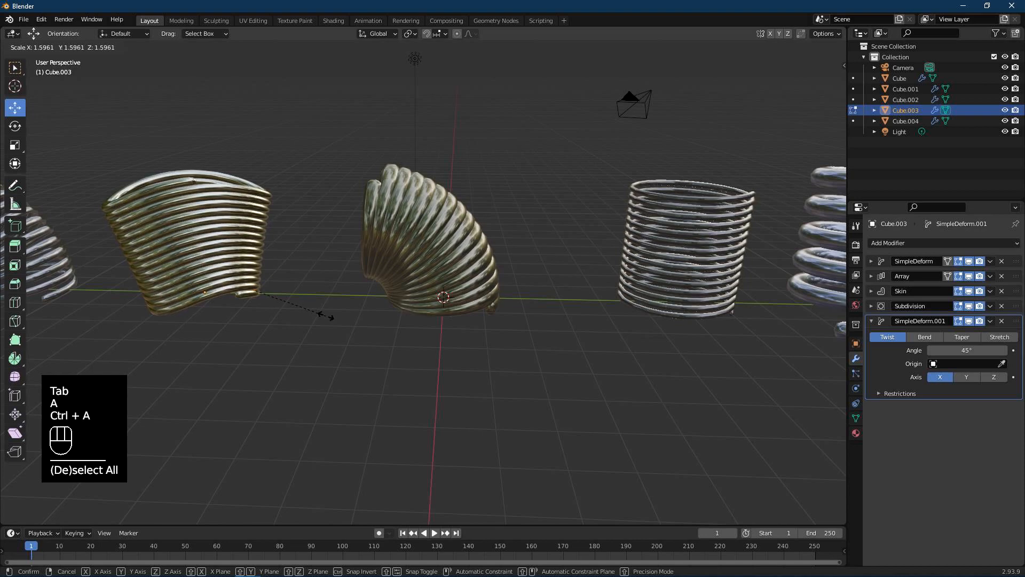
{"action": "left_click", "coordinate": [319, 314]}
{"action": "scroll", "coordinate": [289, 285], "scroll_direction": "down", "scroll_amount": 3}
{"action": "middle_click_drag", "start_coordinate": [294, 288], "coordinate": [303, 288]}
{"action": "scroll", "coordinate": [491, 309], "scroll_direction": "down", "scroll_amount": 2}
{"action": "mouse_move", "coordinate": [491, 309]}
{"action": "middle_mouse_down"}
{"action": "mouse_move", "coordinate": [516, 307]}
{"action": "mouse_move", "coordinate": [487, 292]}
{"action": "middle_mouse_up"}
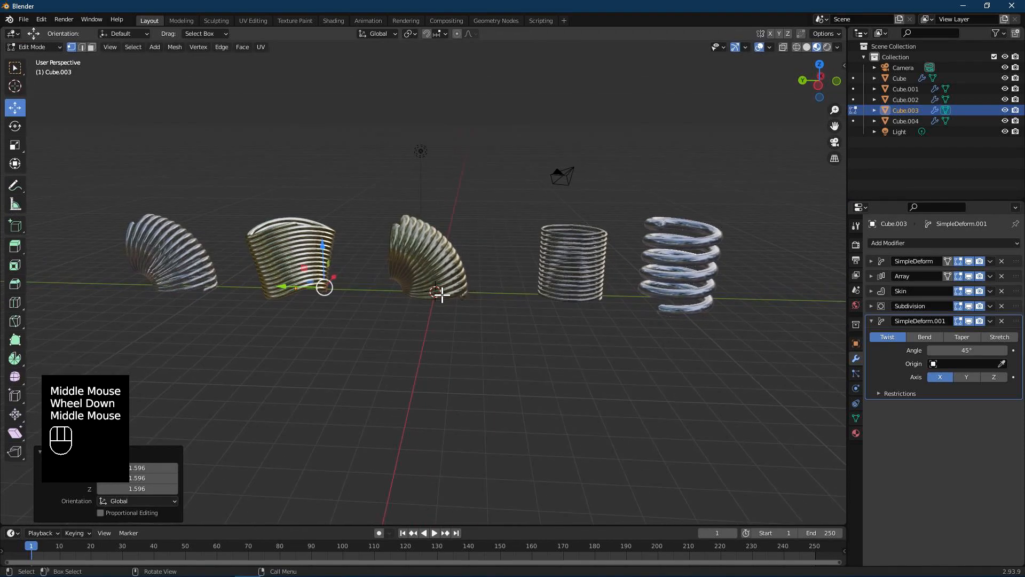
{"action": "middle_click_drag", "start_coordinate": [560, 284], "coordinate": [526, 293]}
{"action": "key", "text": "Tab"}
Step: Duplicate the thickened bent coil along the X axis to stand behind the origin, and reselect the original
{"action": "left_click", "coordinate": [432, 277]}
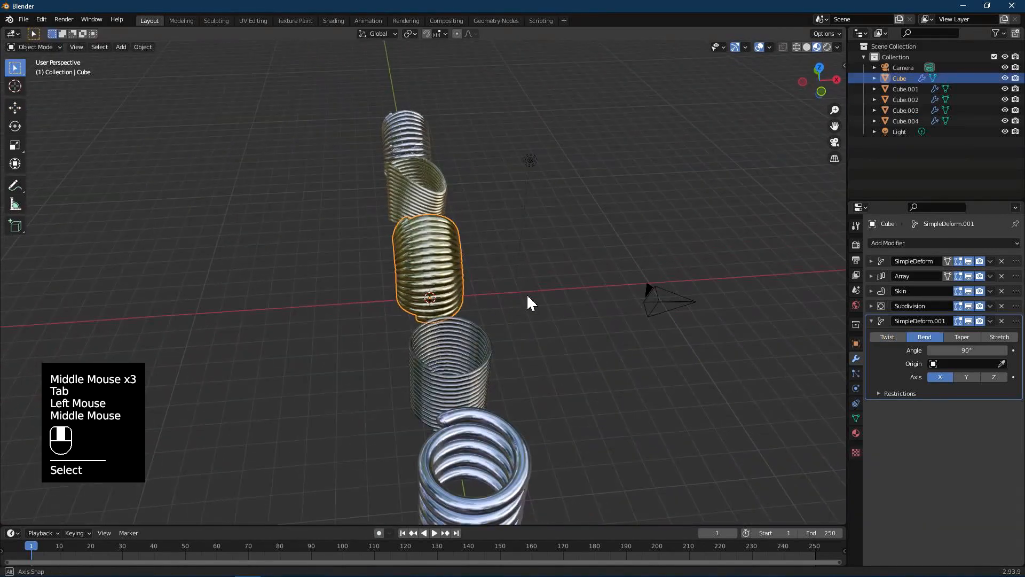
{"action": "key", "text": "shift+d"}
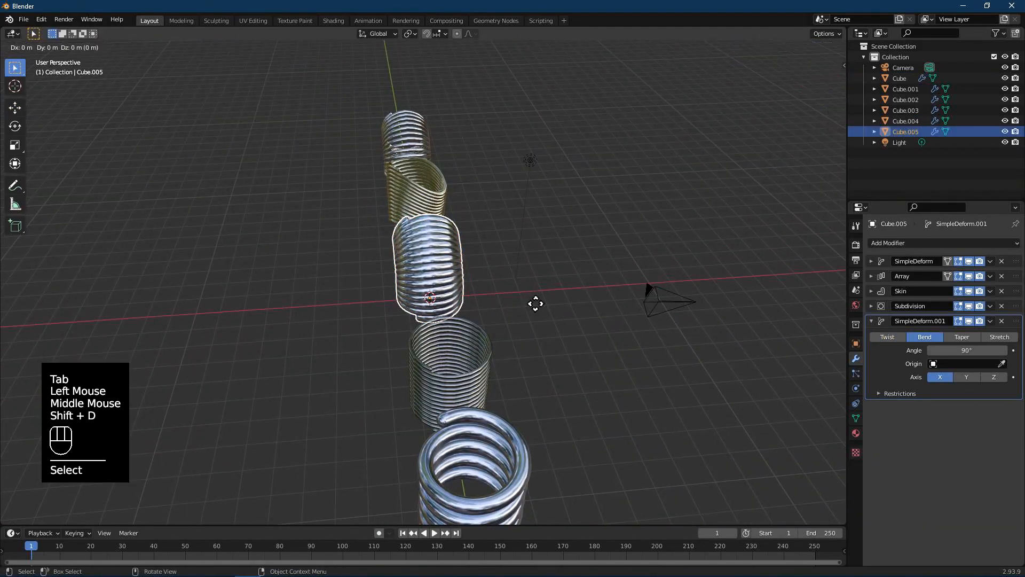
{"action": "key", "text": "x"}
{"action": "left_click", "coordinate": [682, 296]}
{"action": "middle_click_drag", "start_coordinate": [682, 295], "coordinate": [566, 288]}
{"action": "left_click", "coordinate": [444, 283]}
{"action": "middle_click_drag", "start_coordinate": [444, 283], "coordinate": [614, 326]}
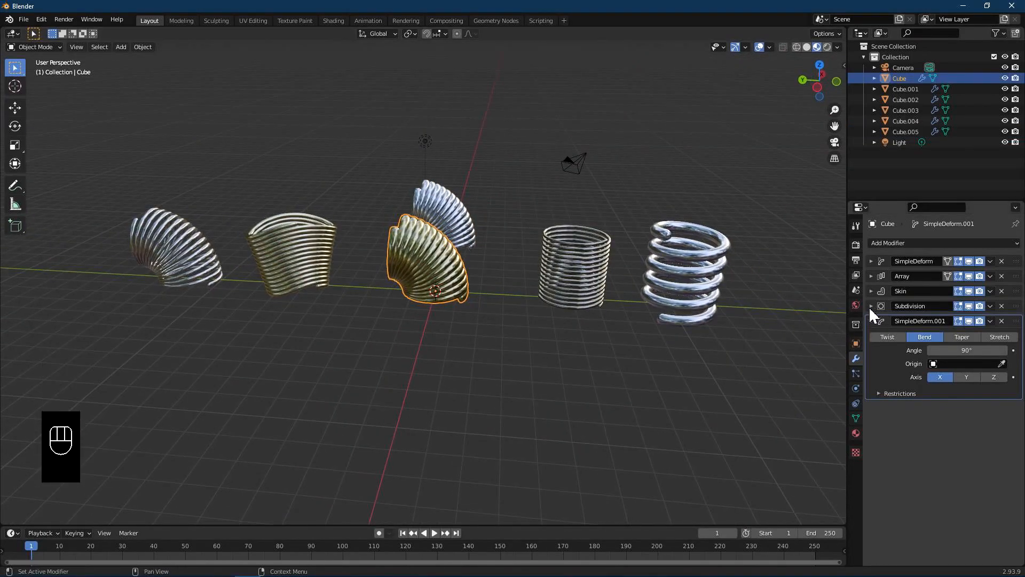
Step: Set the Bend angle of the origin coil's second Simple Deform to -90° and deselect the coil
{"action": "left_click", "coordinate": [954, 353]}
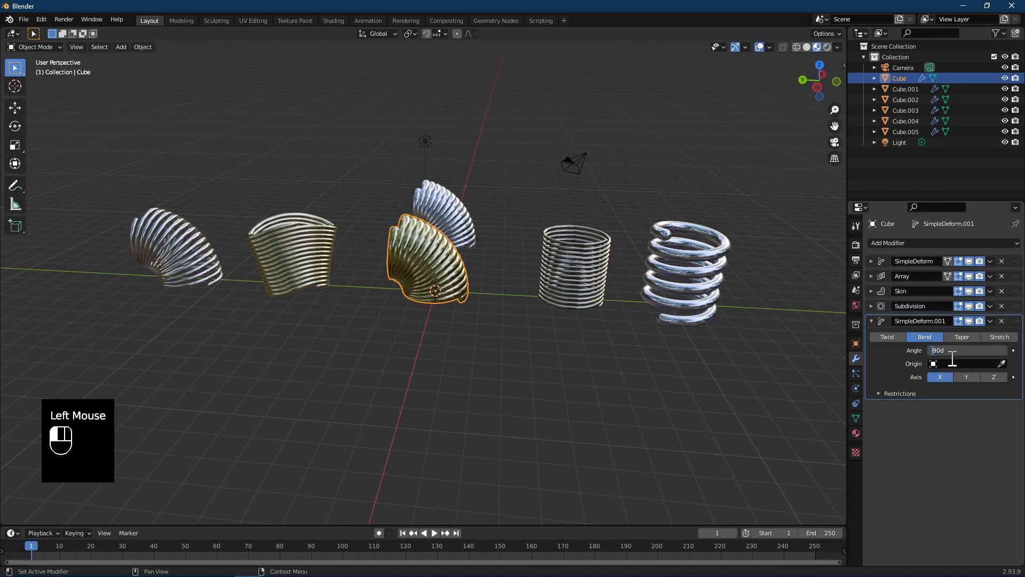
{"action": "type", "text": "-"}
{"action": "key", "text": "Return"}
{"action": "left_click", "coordinate": [627, 322]}
{"action": "middle_click_drag", "start_coordinate": [627, 322], "coordinate": [440, 258]}
{"action": "scroll", "coordinate": [480, 303], "scroll_direction": "down", "scroll_amount": 2}
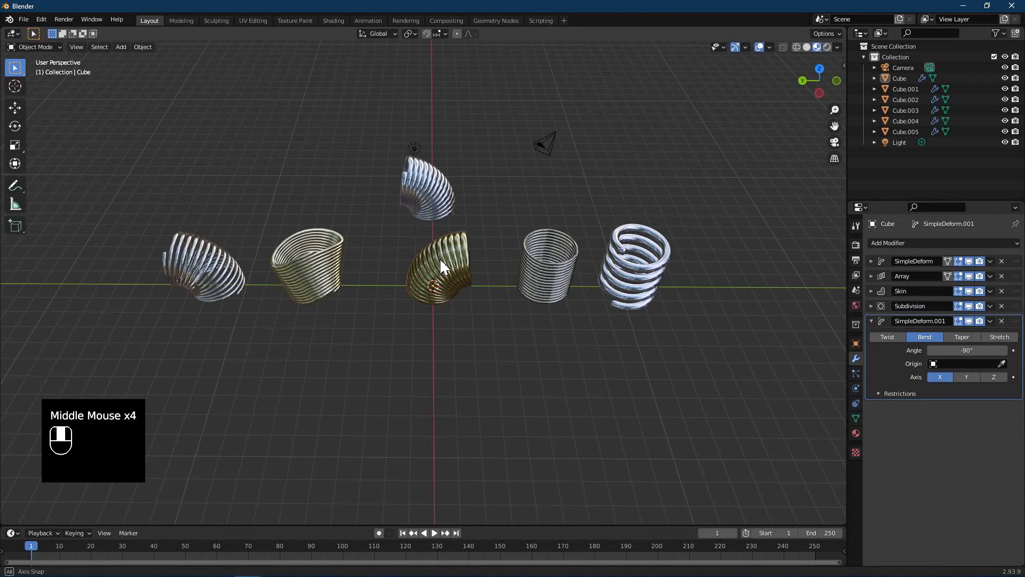
Step: Duplicate the reverse-bent origin coil about -5.39 m along the X axis
{"action": "left_click", "coordinate": [434, 270]}
{"action": "middle_click_drag", "start_coordinate": [475, 312], "coordinate": [483, 309]}
{"action": "key", "text": "shift+d"}
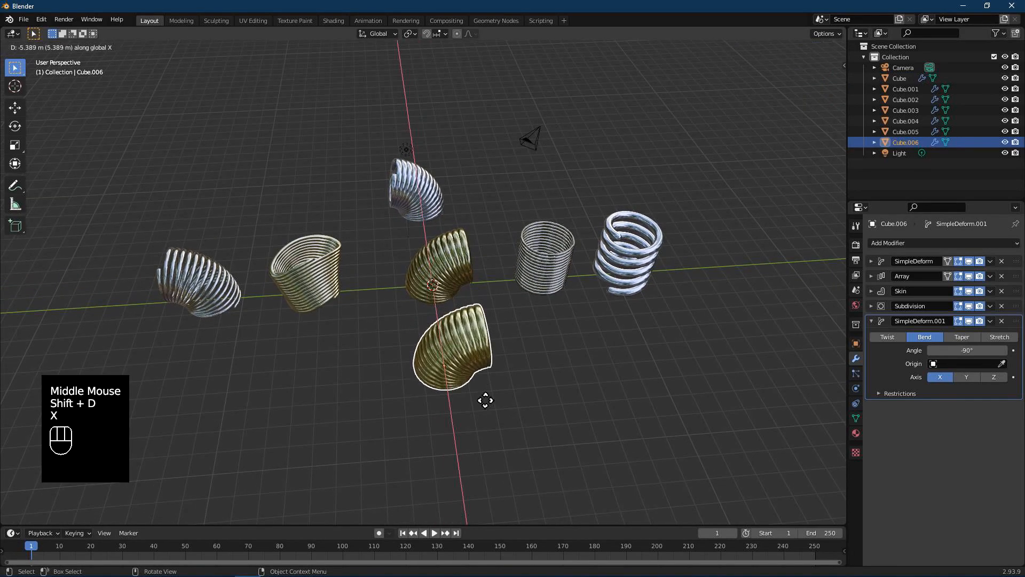
{"action": "key", "text": "x"}
{"action": "left_click", "coordinate": [553, 393]}
{"action": "middle_click_drag", "start_coordinate": [553, 393], "coordinate": [552, 370]}
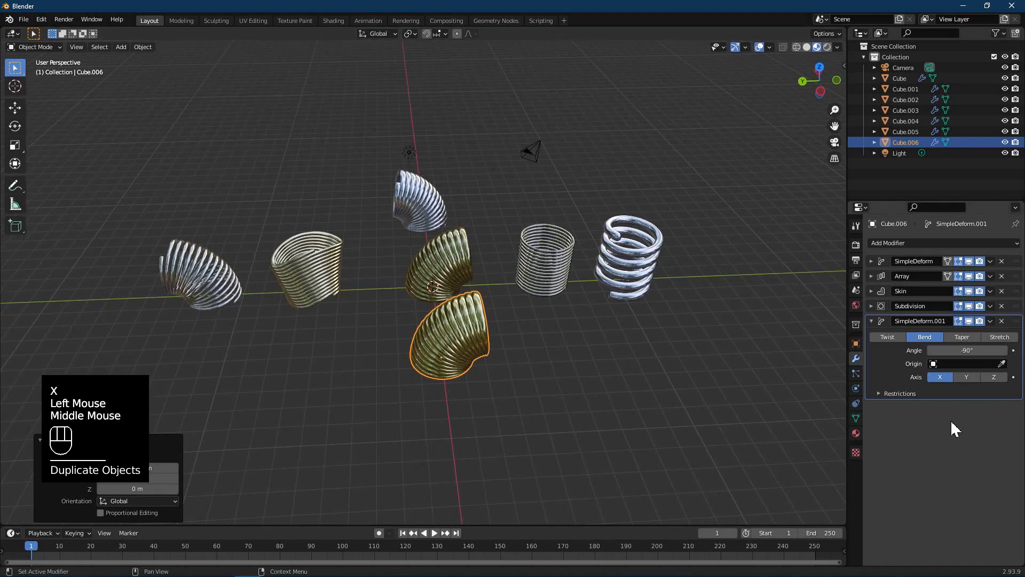
Step: Turn off smooth shading in the new front coil's Skin modifier and disable its Subdivision modifier in the viewport
{"action": "left_click", "coordinate": [871, 305]}
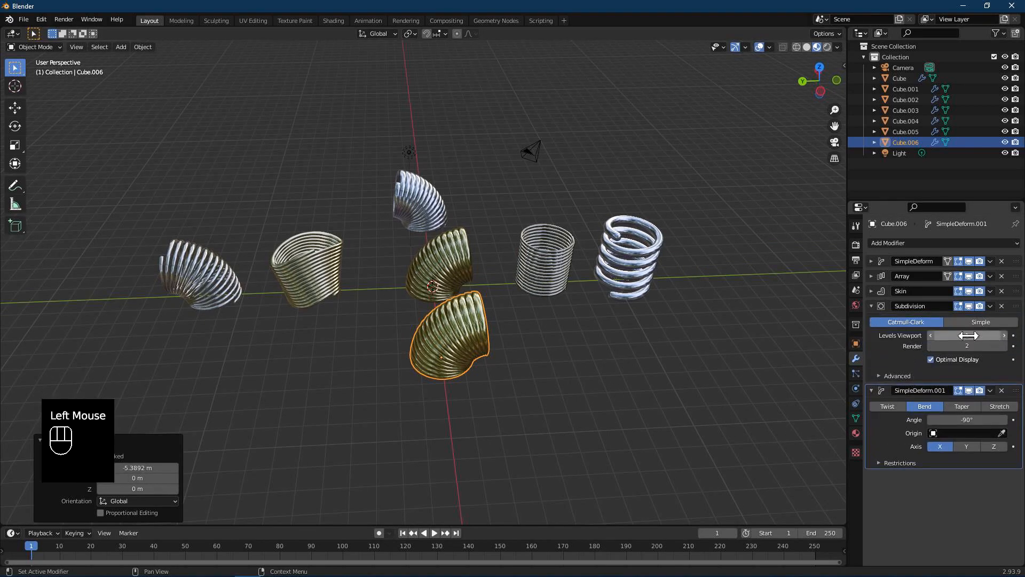
{"action": "left_click", "coordinate": [871, 290]}
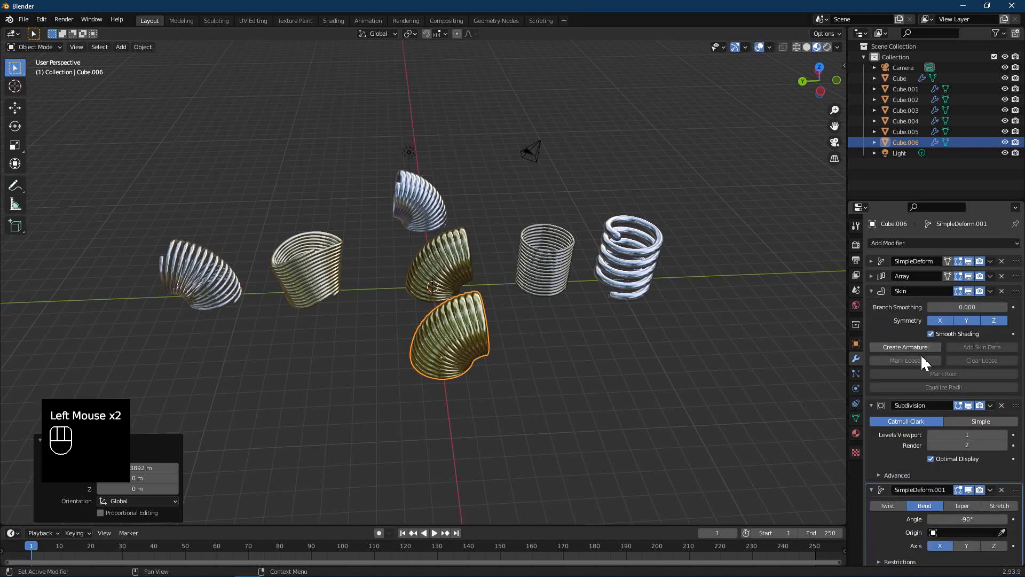
{"action": "middle_click_drag", "start_coordinate": [629, 353], "coordinate": [515, 318]}
{"action": "scroll", "coordinate": [515, 317], "scroll_direction": "up", "scroll_amount": 3}
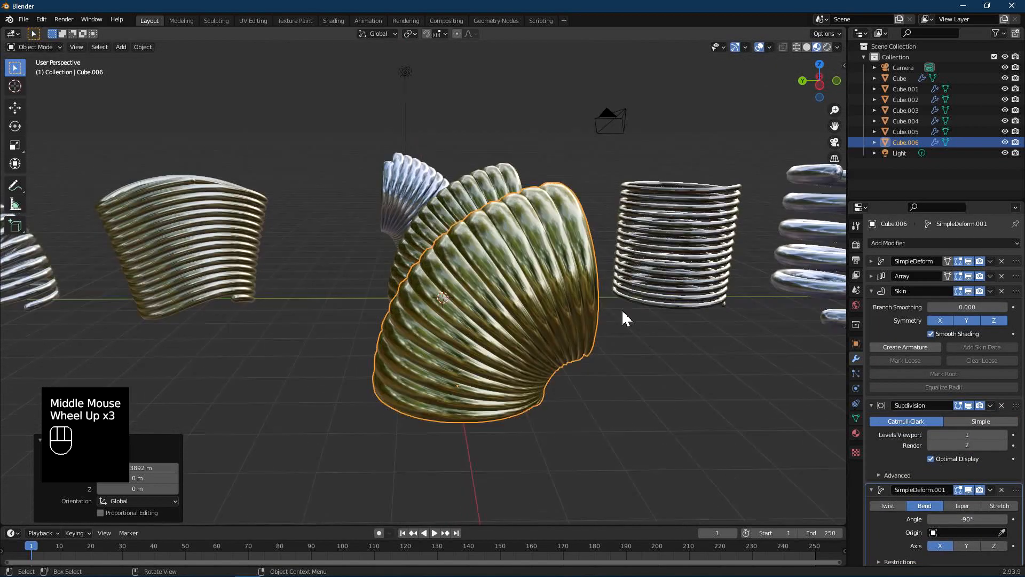
{"action": "left_click", "coordinate": [930, 334]}
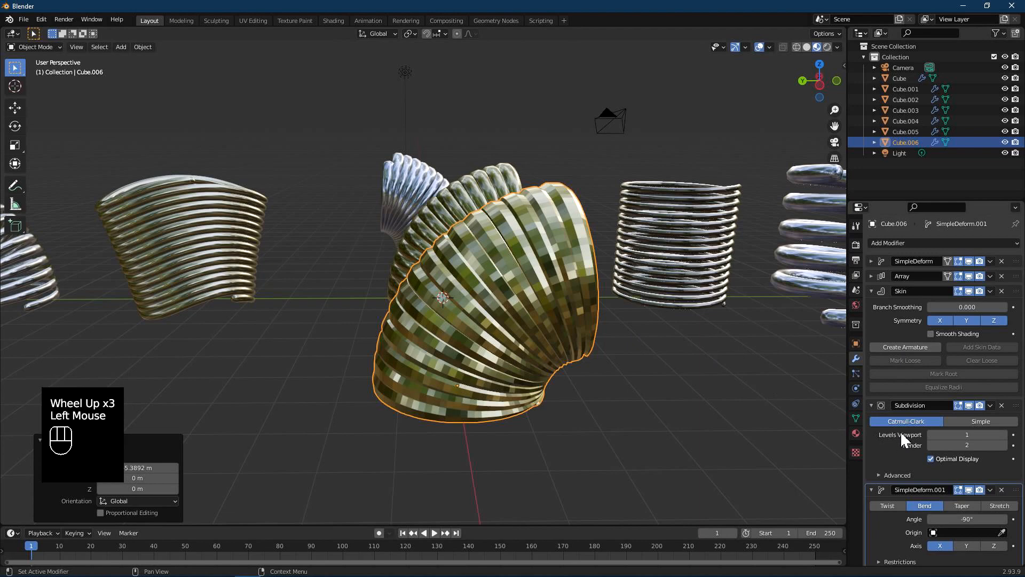
{"action": "left_click", "coordinate": [968, 405]}
{"action": "mouse_move", "coordinate": [600, 323]}
{"action": "middle_mouse_down"}
{"action": "mouse_move", "coordinate": [581, 341]}
{"action": "mouse_move", "coordinate": [590, 310]}
{"action": "middle_mouse_up"}
{"action": "scroll", "coordinate": [571, 326], "scroll_direction": "down", "scroll_amount": 1}
Step: Select all of the front coil's base geometry in Edit Mode, scale it up by about 3.6, and return to Object Mode
{"action": "key", "text": "a"}
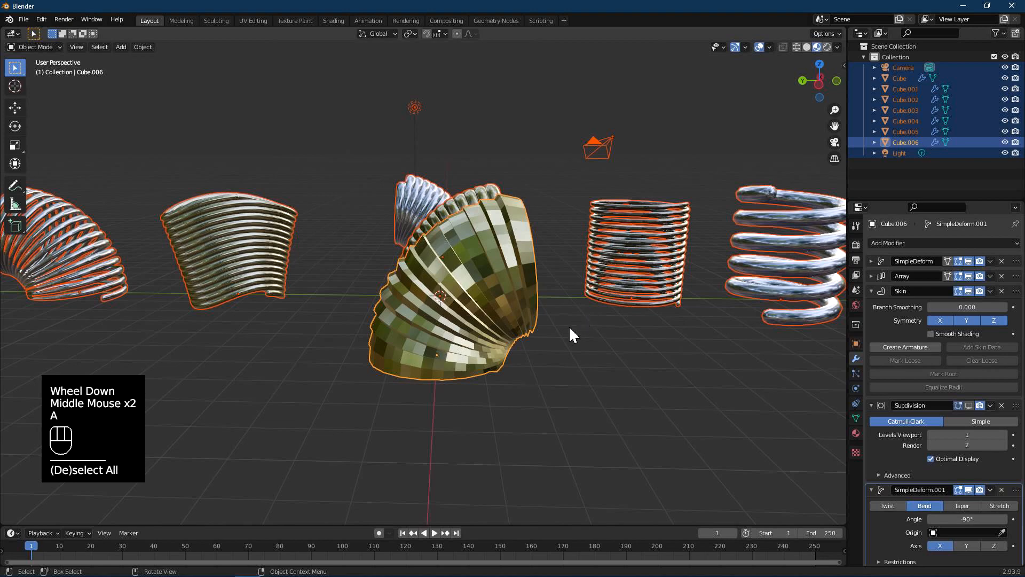
{"action": "left_click", "coordinate": [497, 302]}
{"action": "key", "text": "Tab"}
{"action": "key", "text": "a"}
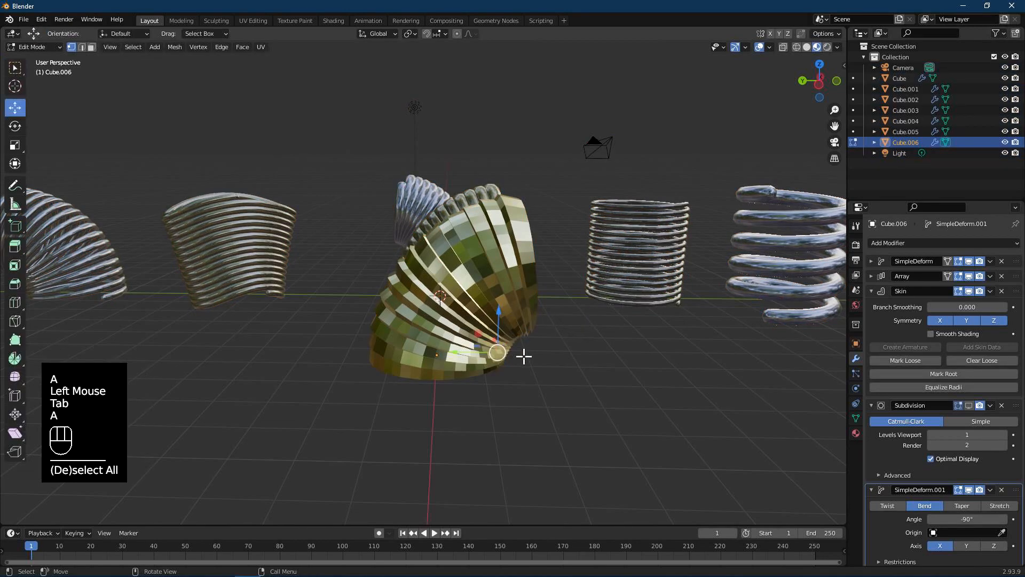
{"action": "key", "text": "s"}
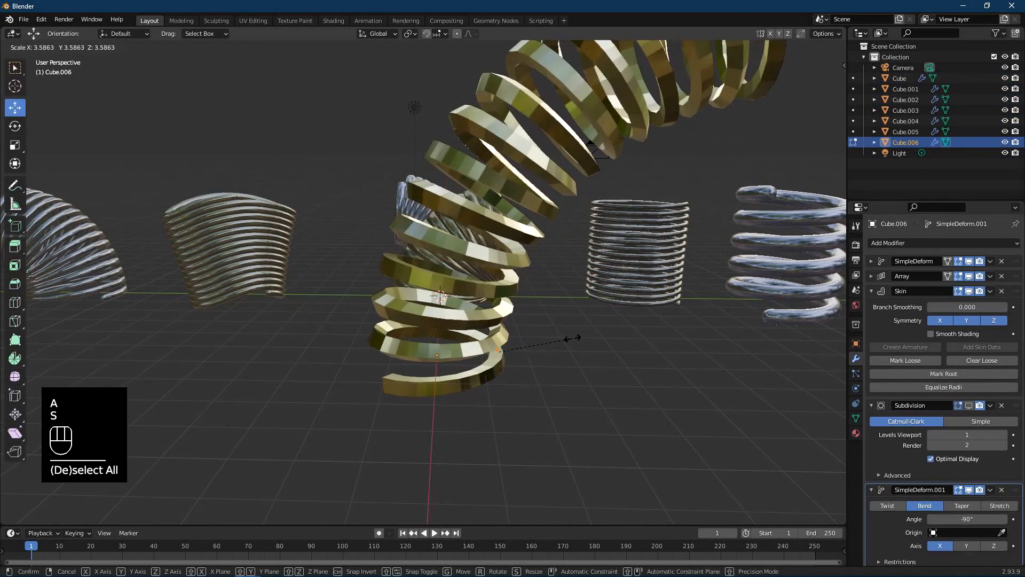
{"action": "left_click", "coordinate": [568, 339]}
{"action": "scroll", "coordinate": [574, 309], "scroll_direction": "down", "scroll_amount": 2}
{"action": "mouse_move", "coordinate": [562, 307]}
{"action": "middle_mouse_down"}
{"action": "mouse_move", "coordinate": [592, 335]}
{"action": "mouse_move", "coordinate": [625, 315]}
{"action": "mouse_move", "coordinate": [574, 293]}
{"action": "middle_mouse_up"}
{"action": "key", "text": "Tab"}
{"action": "scroll", "coordinate": [575, 293], "scroll_direction": "up", "scroll_amount": 1}
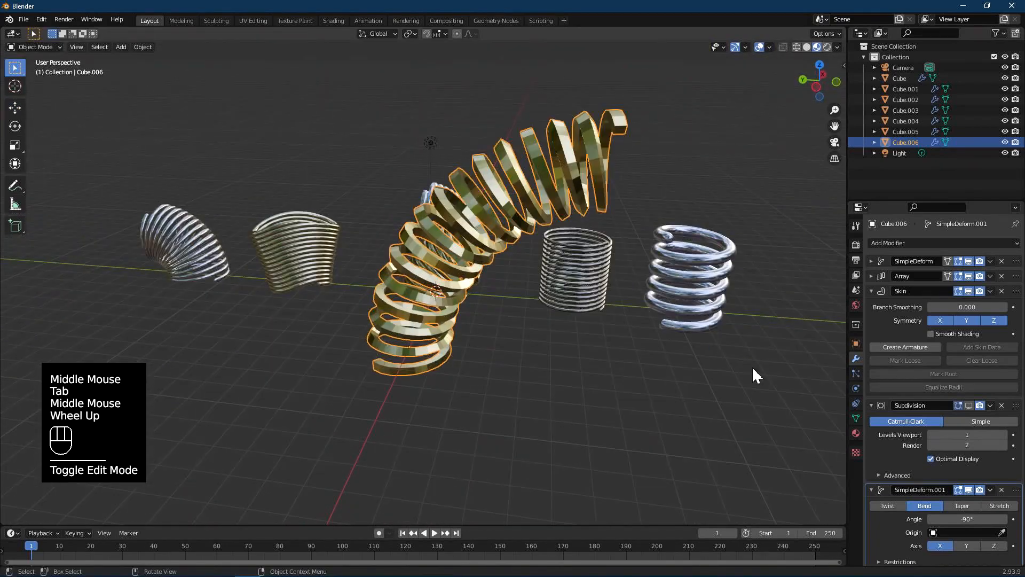
Step: Try smooth shading in the stretched coil's Skin modifier and switch it back off
{"action": "left_click", "coordinate": [934, 333]}
{"action": "mouse_move", "coordinate": [565, 303]}
{"action": "middle_mouse_down"}
{"action": "mouse_move", "coordinate": [575, 312]}
{"action": "mouse_move", "coordinate": [600, 283]}
{"action": "mouse_move", "coordinate": [559, 270]}
{"action": "mouse_move", "coordinate": [554, 281]}
{"action": "mouse_move", "coordinate": [611, 292]}
{"action": "middle_mouse_up"}
{"action": "key", "text": "Tab"}
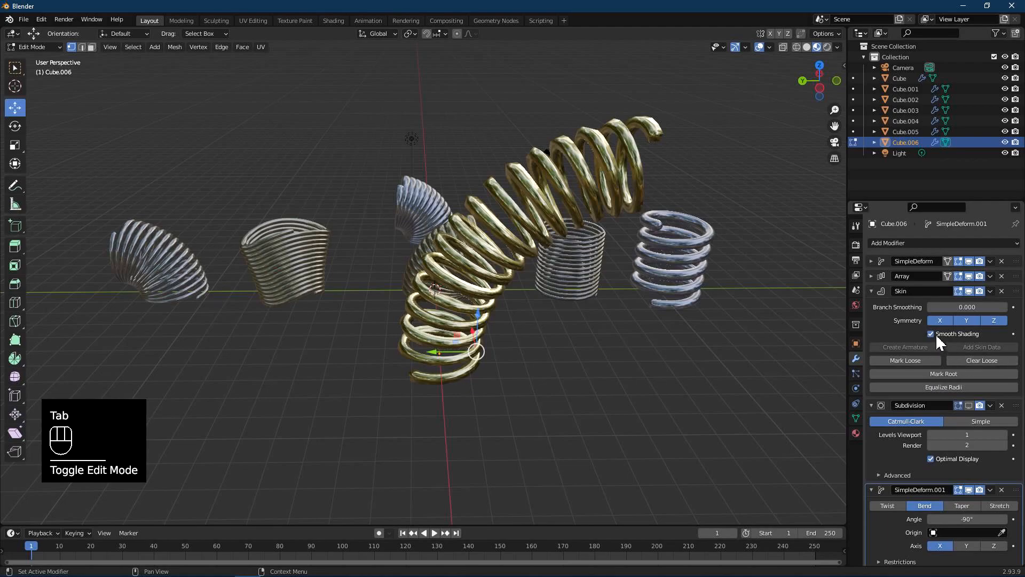
{"action": "left_click", "coordinate": [934, 334]}
Step: Move the stretched coil's base geometry about 1.475 m along Y in Edit Mode and return to Object Mode
{"action": "mouse_move", "coordinate": [691, 334]}
{"action": "middle_mouse_down"}
{"action": "mouse_move", "coordinate": [562, 286]}
{"action": "mouse_move", "coordinate": [583, 293]}
{"action": "mouse_move", "coordinate": [668, 270]}
{"action": "mouse_move", "coordinate": [652, 288]}
{"action": "mouse_move", "coordinate": [570, 293]}
{"action": "middle_mouse_up"}
{"action": "left_click_drag", "start_coordinate": [458, 355], "coordinate": [416, 338]}
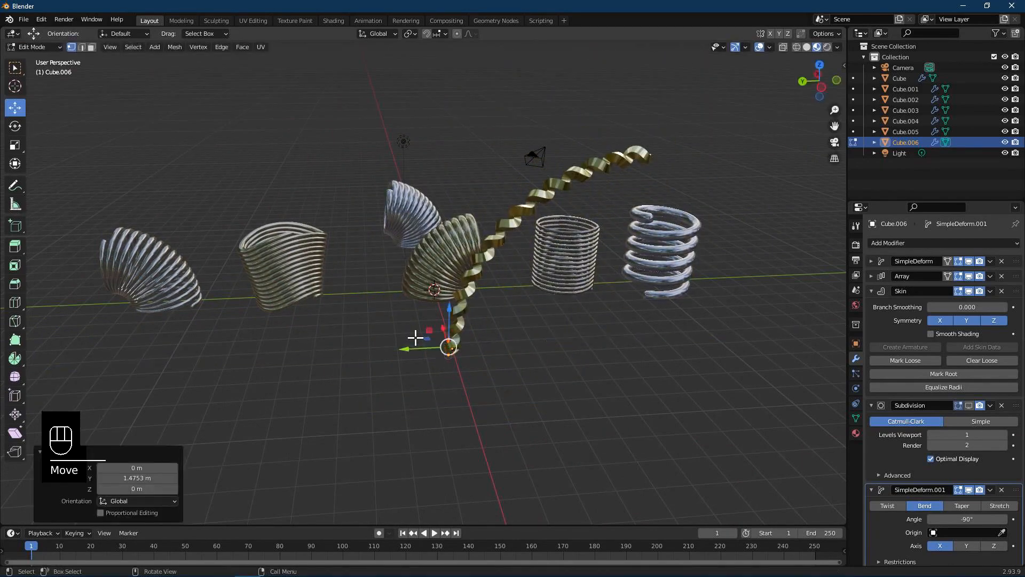
{"action": "mouse_move", "coordinate": [416, 338]}
{"action": "middle_mouse_down"}
{"action": "mouse_move", "coordinate": [543, 341]}
{"action": "mouse_move", "coordinate": [368, 331]}
{"action": "mouse_move", "coordinate": [434, 337]}
{"action": "middle_mouse_up"}
{"action": "key", "text": "Tab"}
Step: Duplicate the stretched, bent coil along Y and turn on smooth shading in the copy's Skin modifier
{"action": "key", "text": "shift+d"}
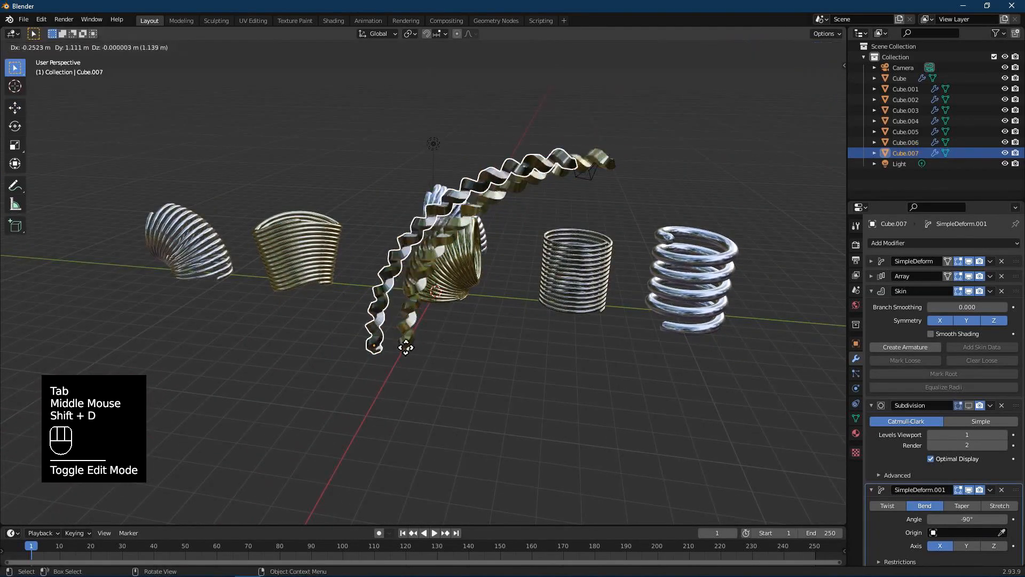
{"action": "key", "text": "y"}
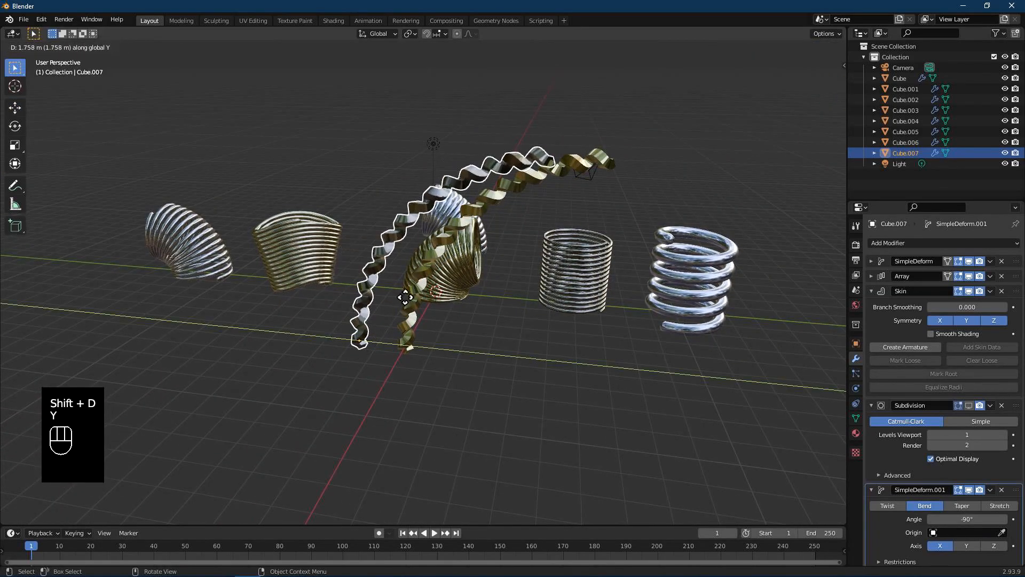
{"action": "left_click", "coordinate": [351, 318]}
{"action": "middle_click_drag", "start_coordinate": [350, 317], "coordinate": [373, 320]}
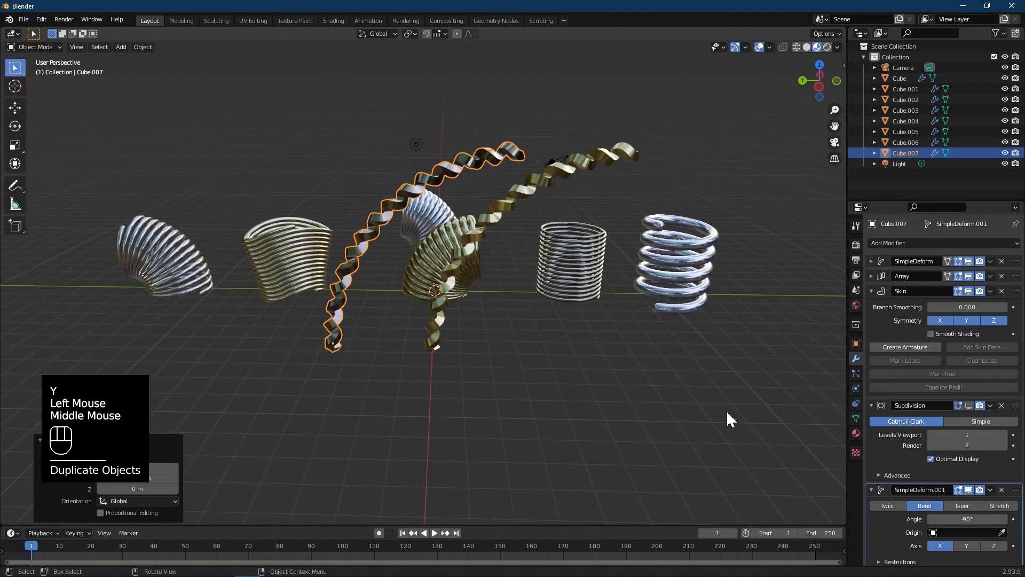
{"action": "left_click", "coordinate": [931, 333]}
{"action": "middle_click_drag", "start_coordinate": [716, 327], "coordinate": [566, 299]}
{"action": "key", "text": "Tab"}
{"action": "key", "text": "Tab"}
Step: Set the bend angle in the smooth-shaded copy's second Simple Deform modifier to 180° and deselect the coil
{"action": "scroll", "coordinate": [499, 322], "scroll_direction": "down", "scroll_amount": 2}
{"action": "middle_click_drag", "start_coordinate": [499, 322], "coordinate": [728, 300]}
{"action": "left_click", "coordinate": [728, 300]}
{"action": "double_click", "coordinate": [473, 235]}
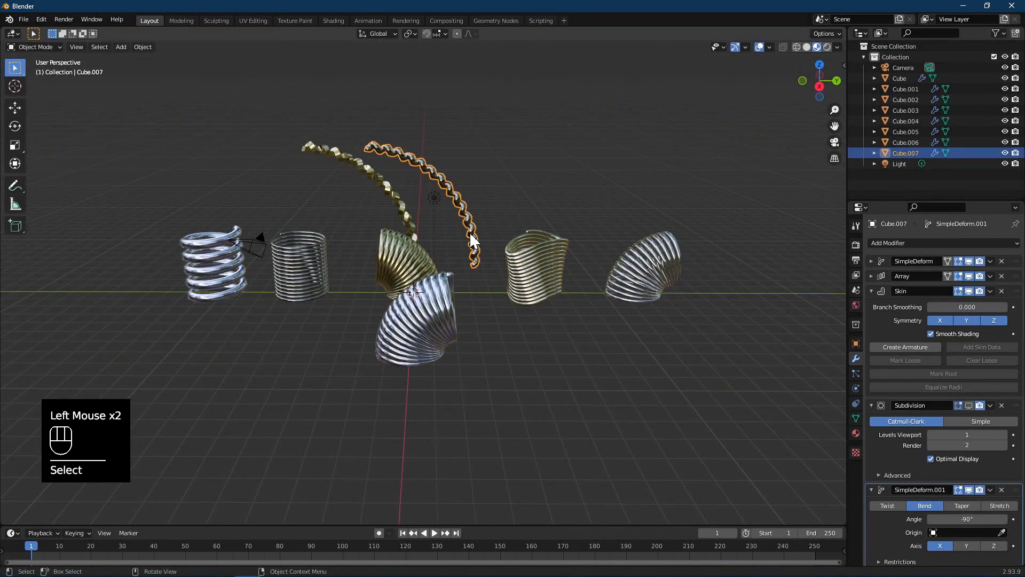
{"action": "scroll", "coordinate": [965, 517], "scroll_direction": "down", "scroll_amount": 3}
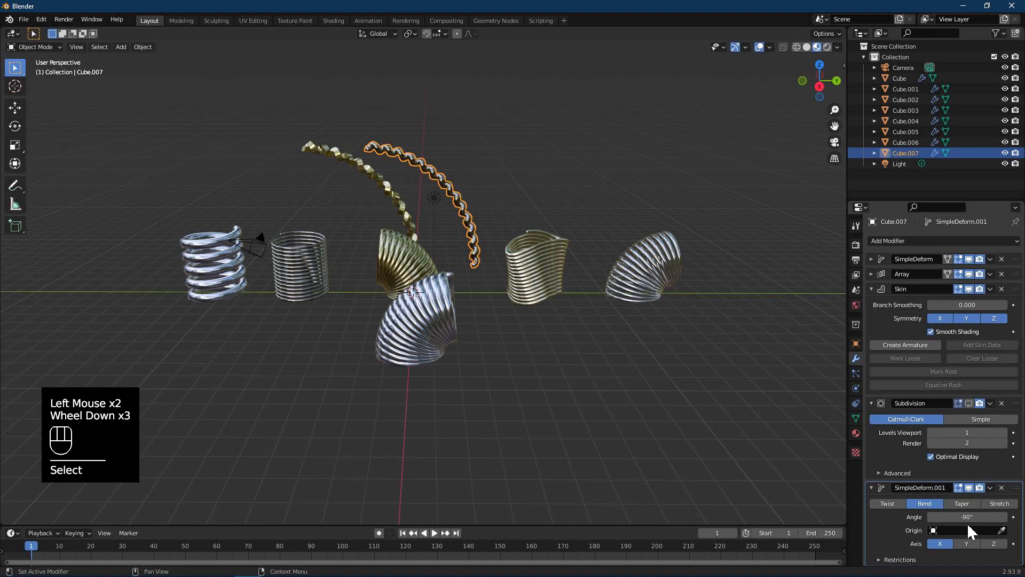
{"action": "left_click", "coordinate": [967, 517]}
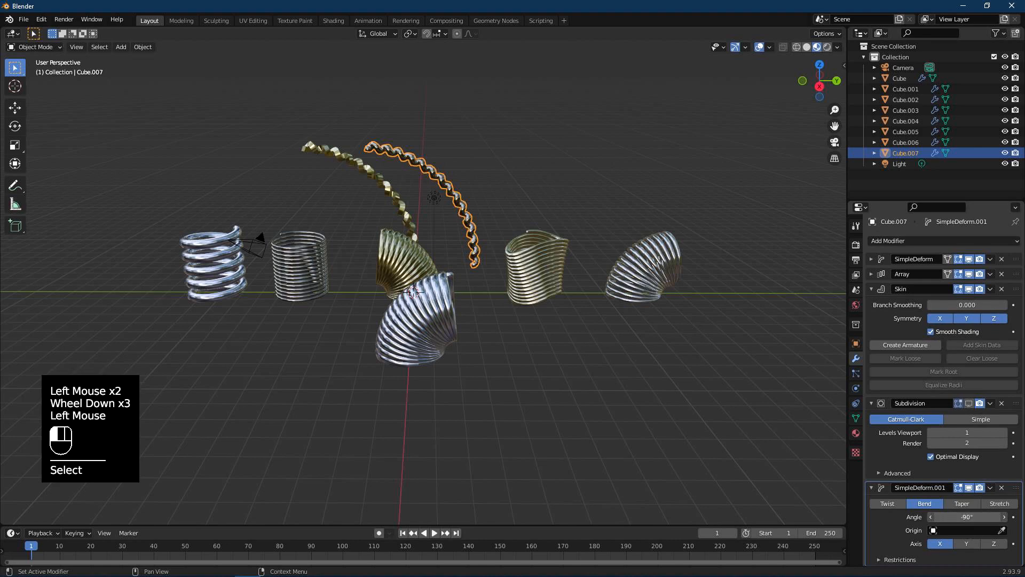
{"action": "key", "text": "Return"}
{"action": "left_click", "coordinate": [960, 517]}
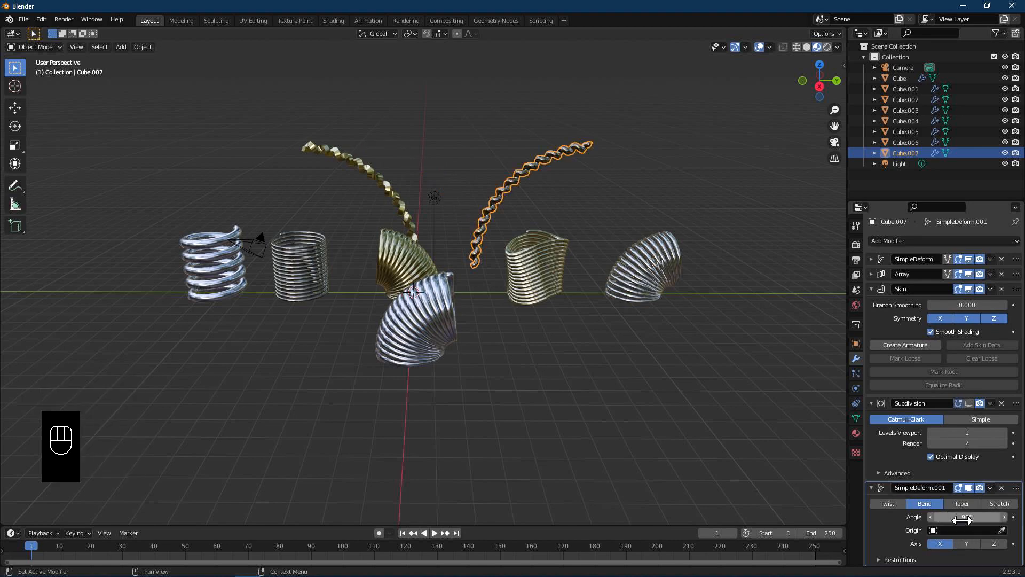
{"action": "key", "text": "Return"}
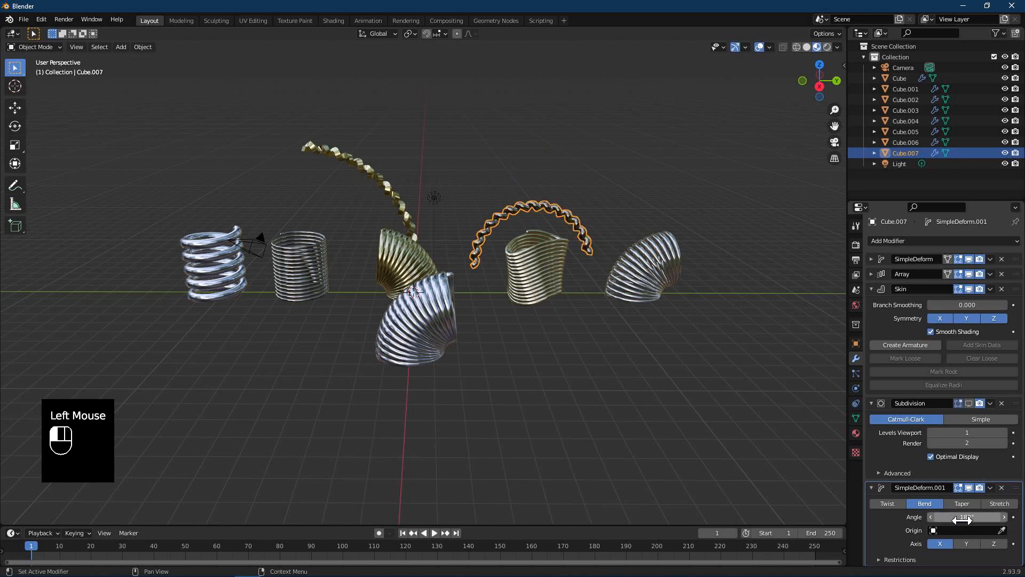
{"action": "left_click", "coordinate": [507, 219]}
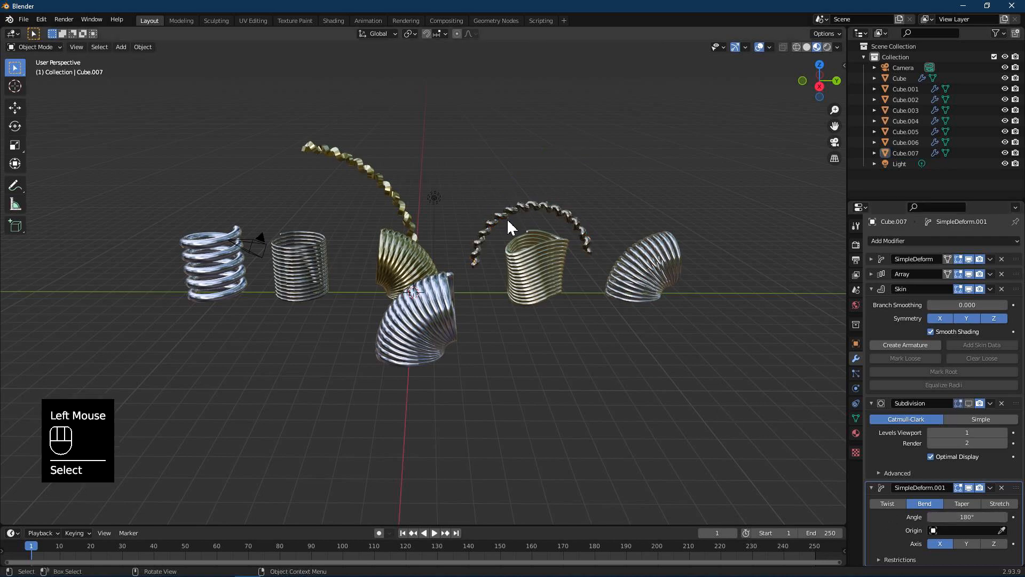
Step: Duplicate the arched 180° coil and move the copy about 11.89 m along X
{"action": "left_click", "coordinate": [467, 239]}
{"action": "middle_click_drag", "start_coordinate": [466, 239], "coordinate": [474, 260]}
{"action": "left_click", "coordinate": [453, 270]}
{"action": "left_click", "coordinate": [473, 252]}
{"action": "key", "text": "shift+d"}
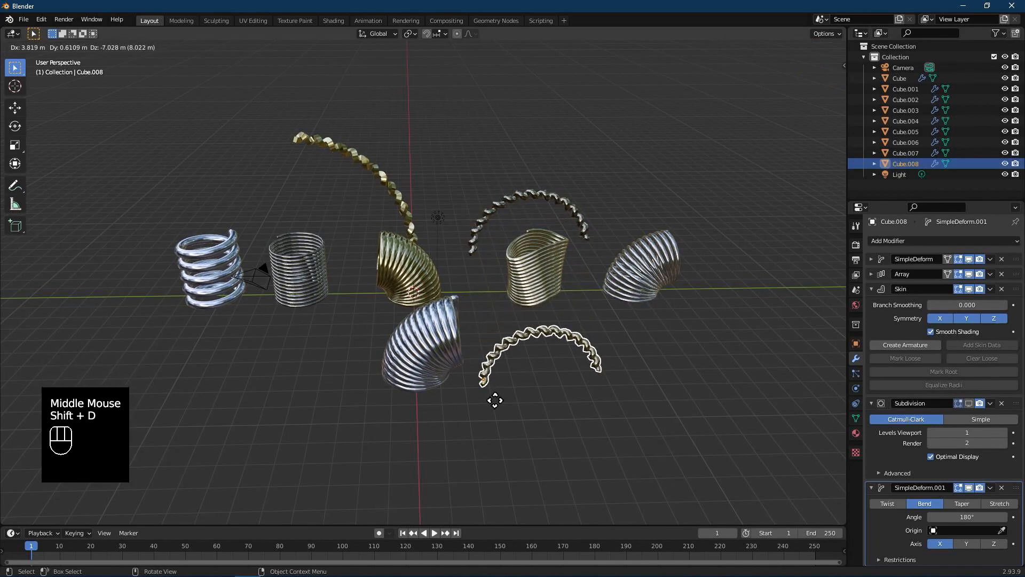
{"action": "key", "text": "x"}
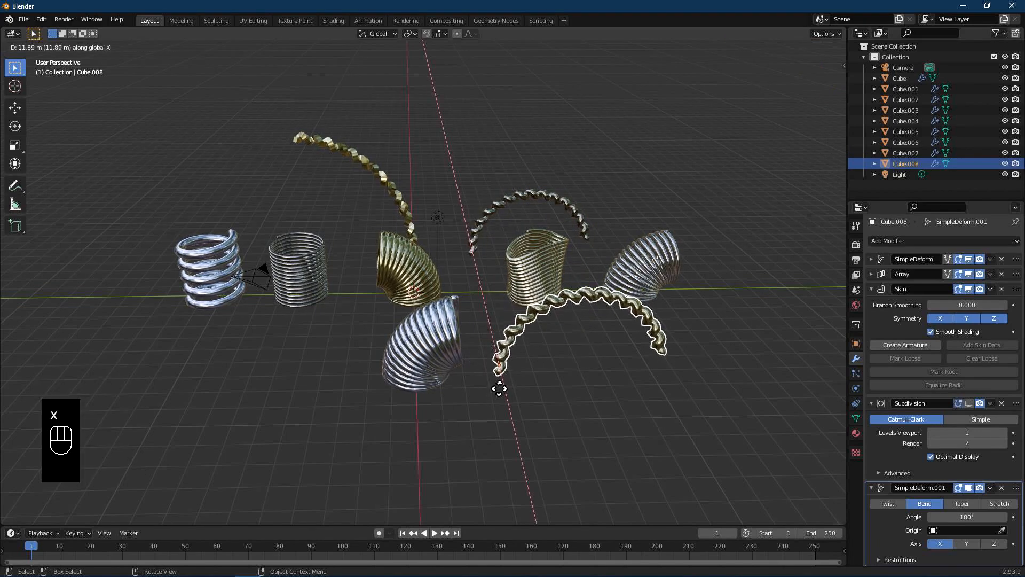
{"action": "left_click", "coordinate": [659, 382]}
{"action": "middle_click_drag", "start_coordinate": [658, 382], "coordinate": [683, 359]}
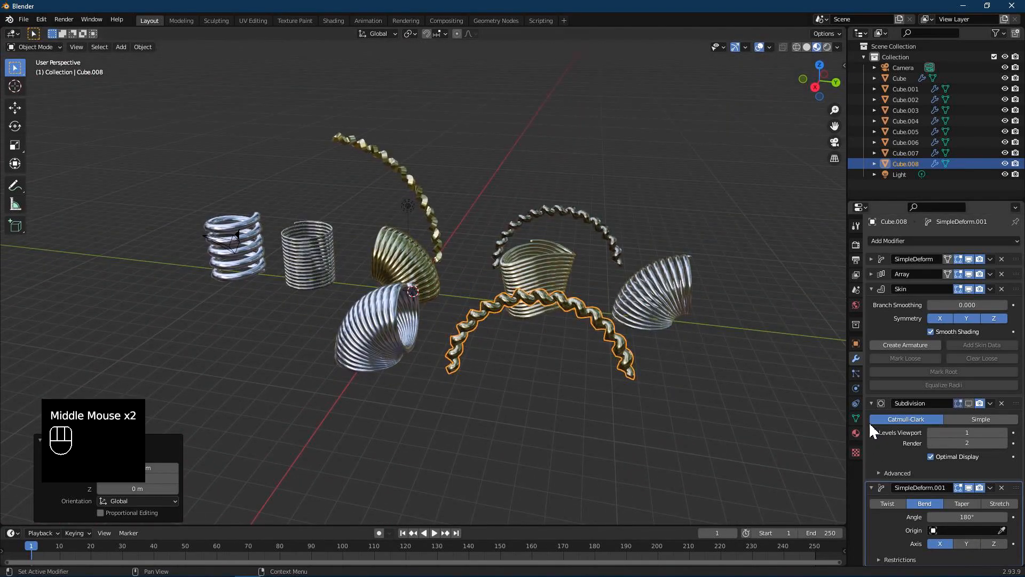
Step: Add a second Array modifier to the new arched coil with relative offset factors X 0 and Y 1
{"action": "left_click", "coordinate": [872, 289]}
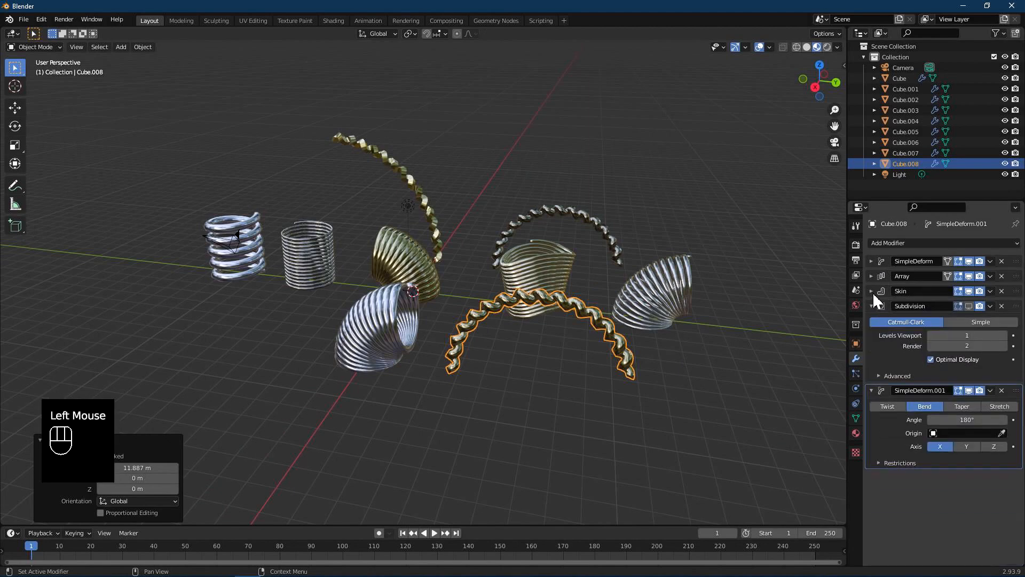
{"action": "left_click", "coordinate": [872, 305]}
{"action": "left_click", "coordinate": [871, 321]}
{"action": "left_click", "coordinate": [908, 243]}
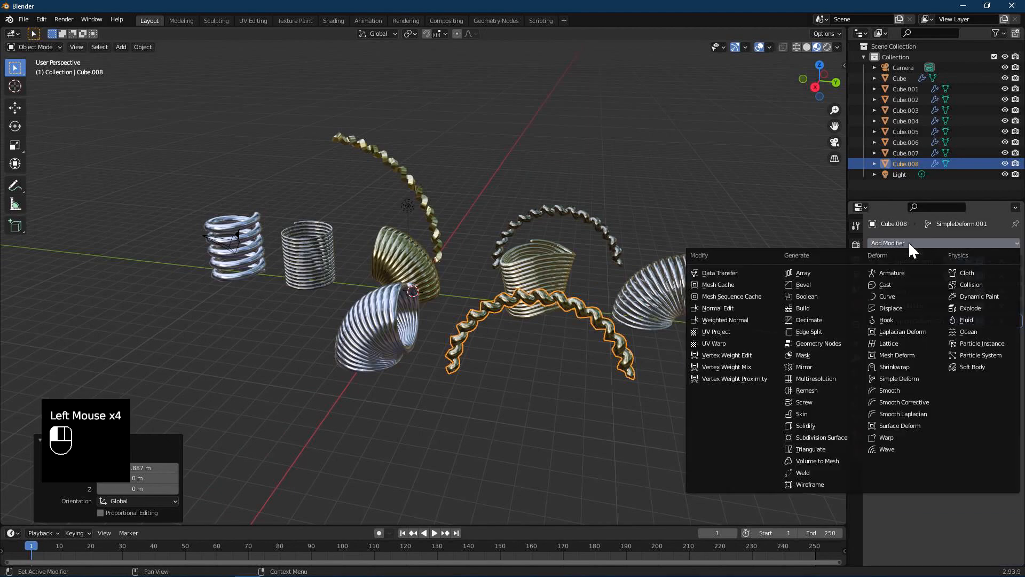
{"action": "left_click", "coordinate": [753, 266]}
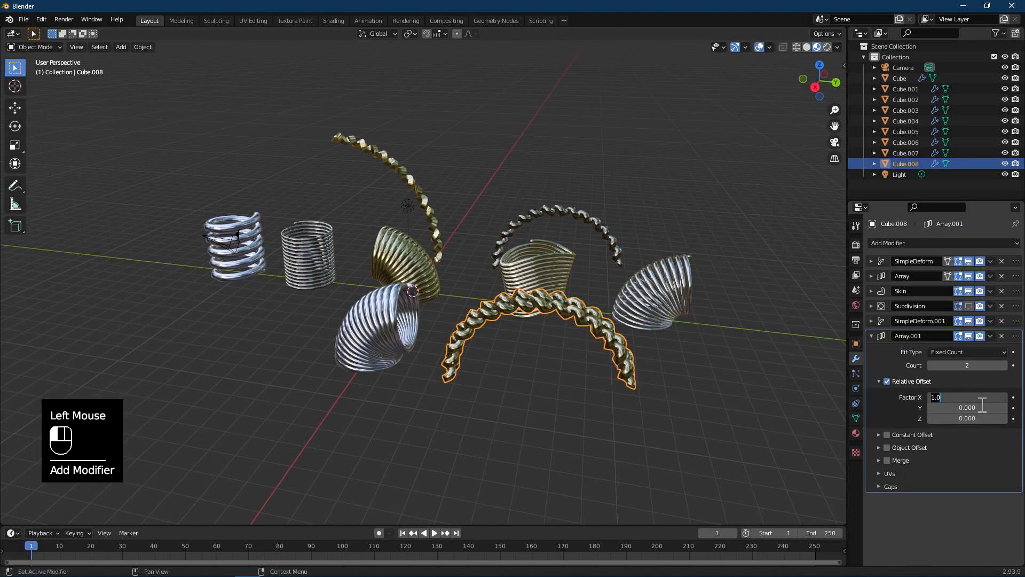
{"action": "left_click", "coordinate": [981, 424]}
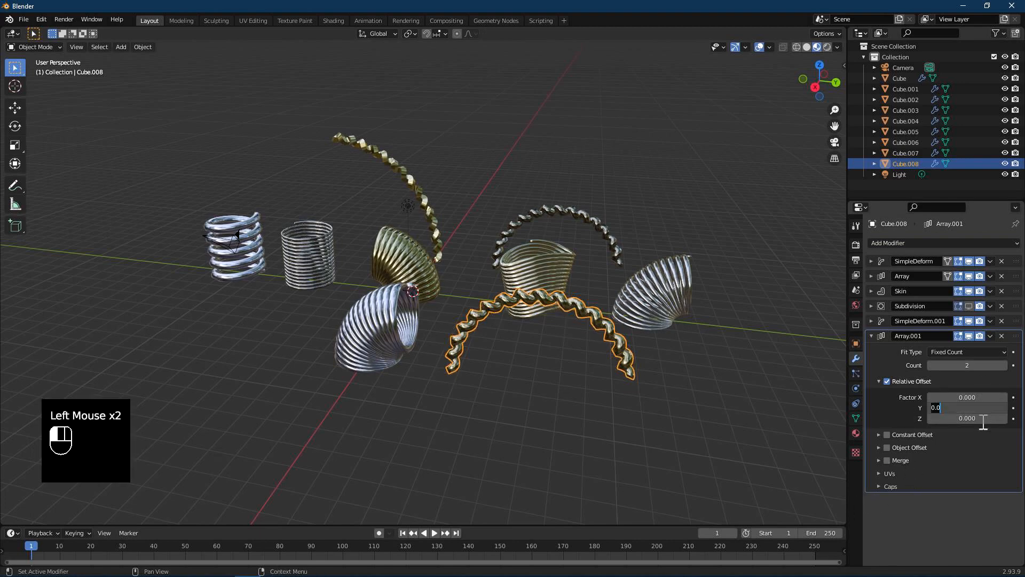
{"action": "type", "text": "1"}
{"action": "key", "text": "Return"}
{"action": "scroll", "coordinate": [762, 427], "scroll_direction": "down", "scroll_amount": 2}
{"action": "middle_click_drag", "start_coordinate": [762, 428], "coordinate": [663, 393]}
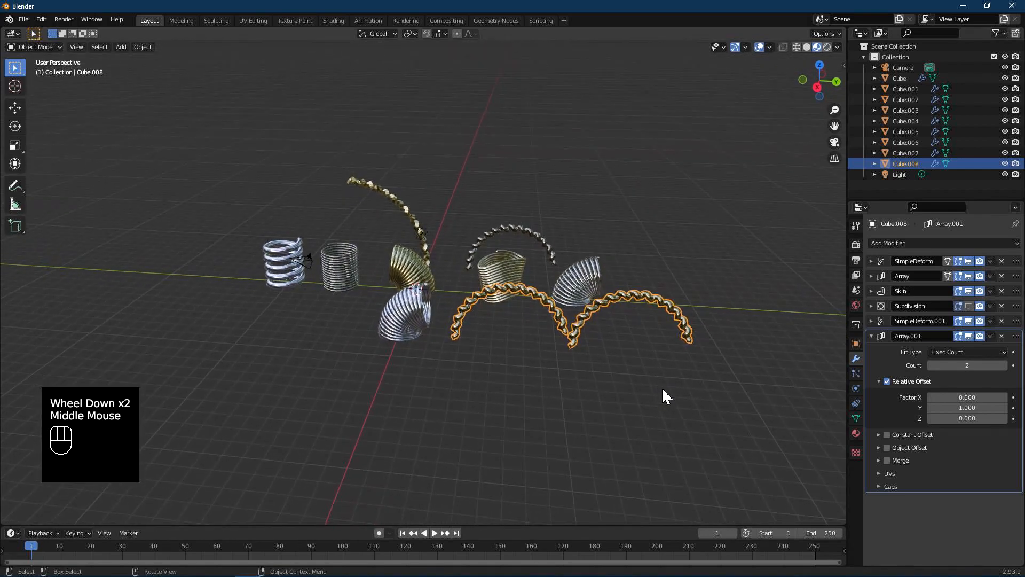
Step: Increase the double-arch coil's bend angle to 198° in its second Simple Deform modifier and collapse the open modifier settings
{"action": "left_click", "coordinate": [871, 320]}
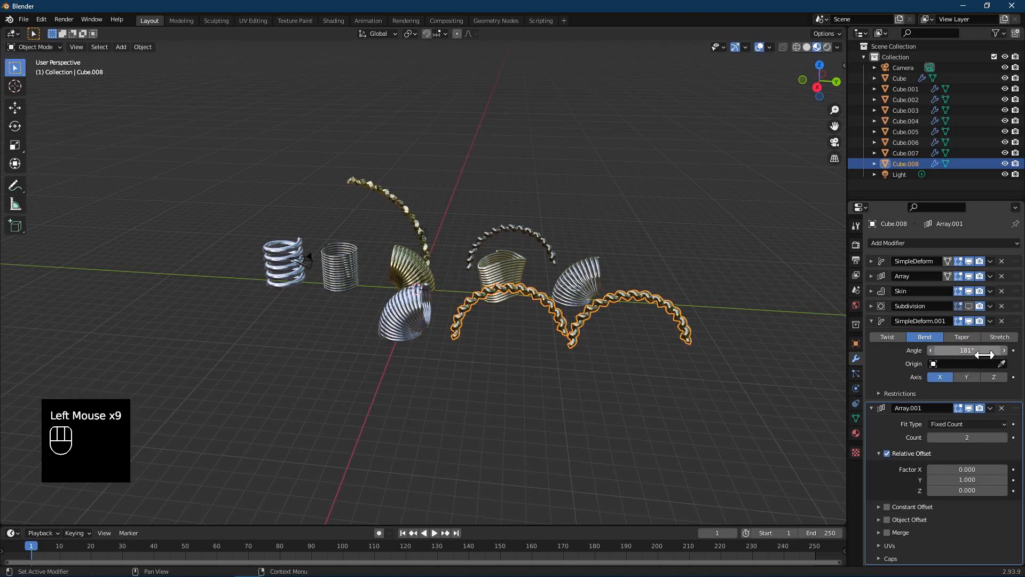
{"action": "left_click_drag", "start_coordinate": [998, 350], "coordinate": [1007, 350]}
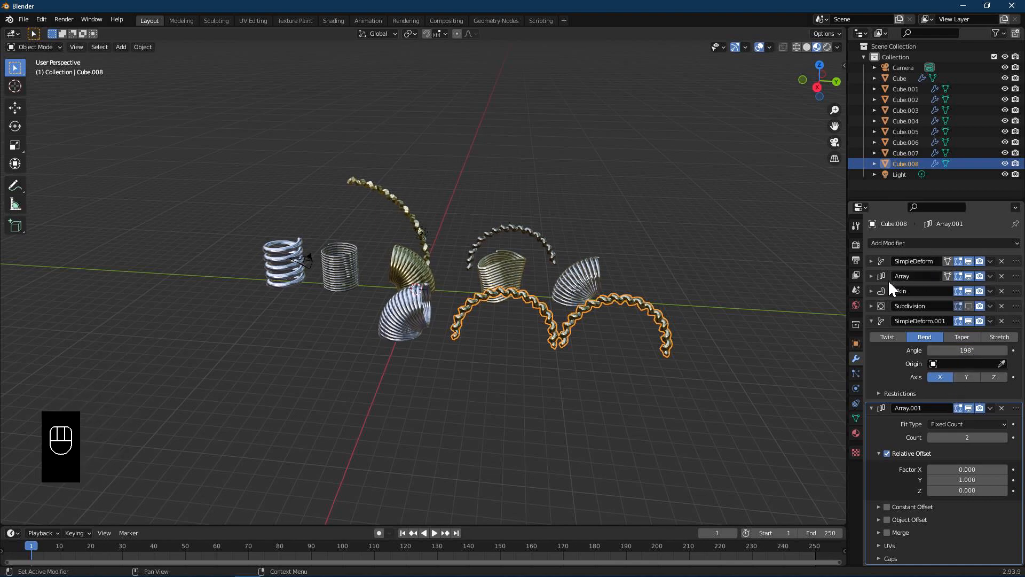
{"action": "middle_click_drag", "start_coordinate": [578, 331], "coordinate": [590, 293]}
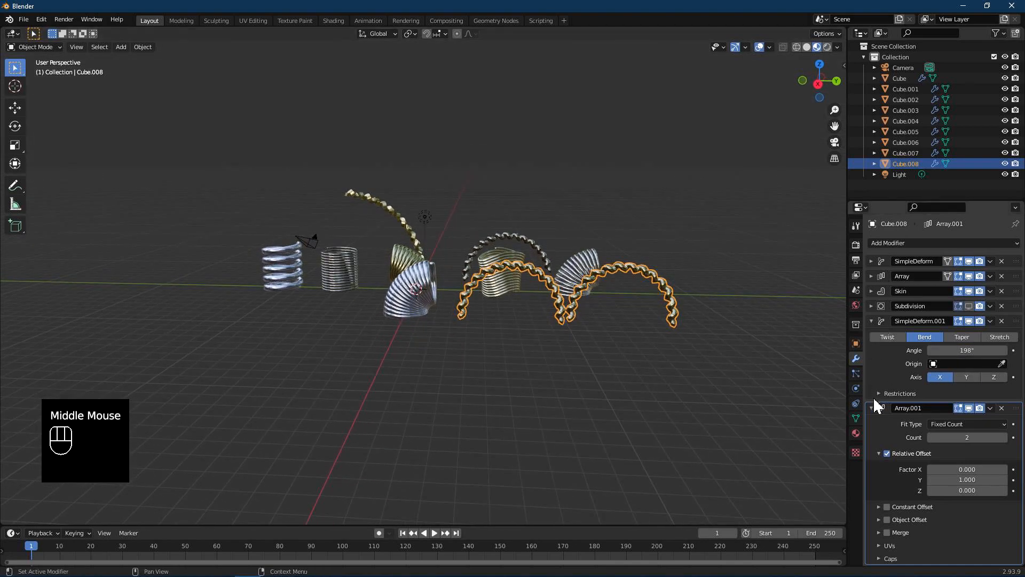
{"action": "left_click", "coordinate": [871, 407]}
{"action": "left_click", "coordinate": [871, 321]}
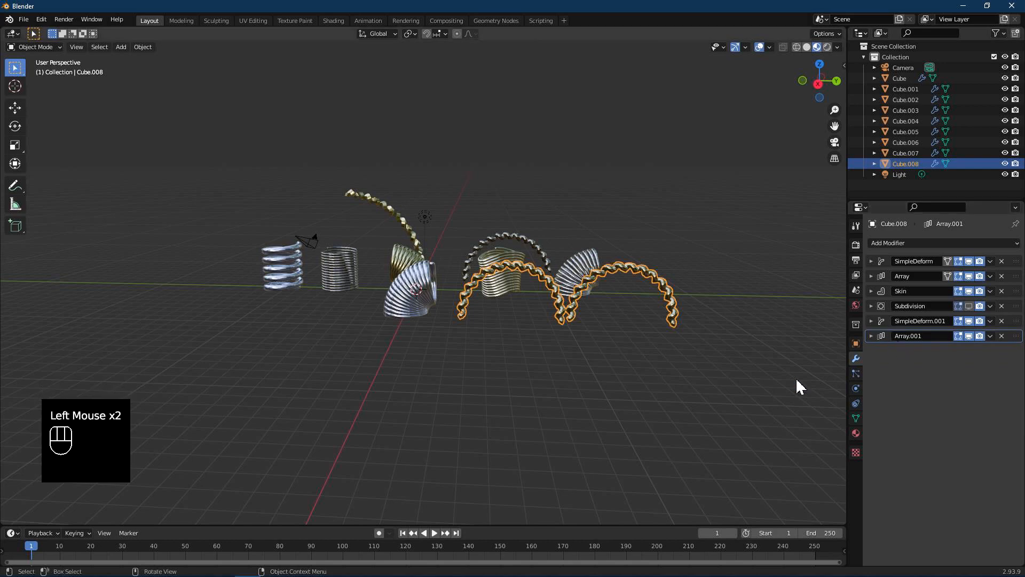
Step: Add a Mirror modifier to the double-arch coil and mirror it across the X, Y and Z axes
{"action": "middle_click_drag", "start_coordinate": [648, 313], "coordinate": [715, 319]}
{"action": "left_click", "coordinate": [900, 245]}
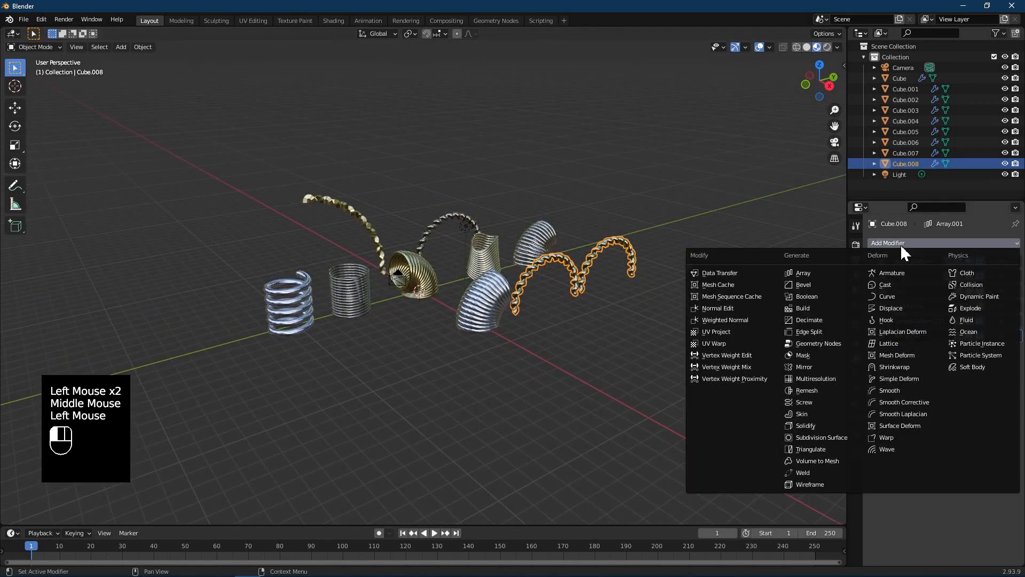
{"action": "left_click", "coordinate": [808, 367]}
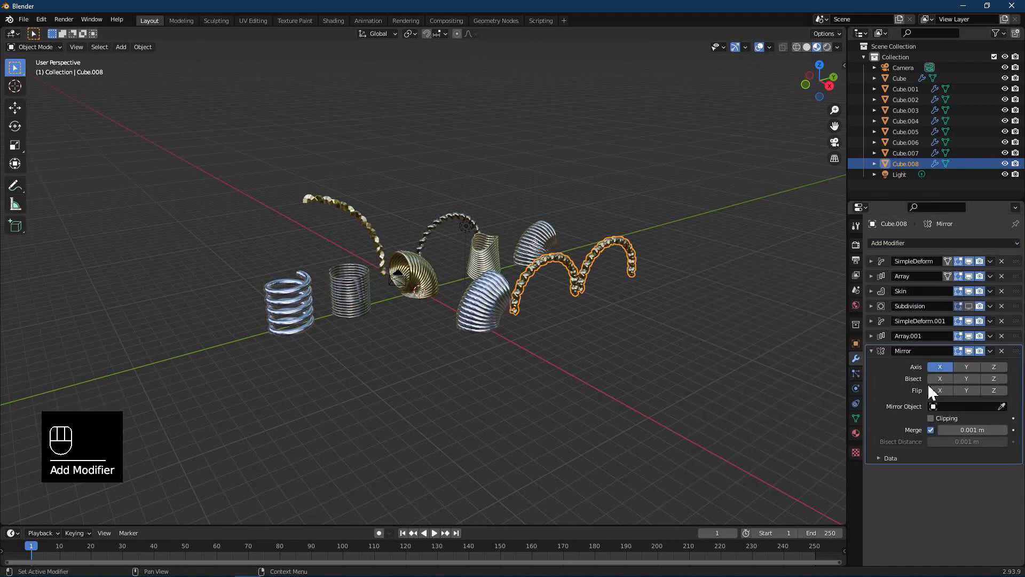
{"action": "left_click", "coordinate": [966, 367]}
{"action": "left_click", "coordinate": [1003, 369]}
{"action": "middle_click_drag", "start_coordinate": [641, 352], "coordinate": [552, 360]}
Step: Duplicate the mirrored ring chain and place the copy further along X
{"action": "left_click", "coordinate": [565, 321]}
{"action": "key", "text": "shift+d"}
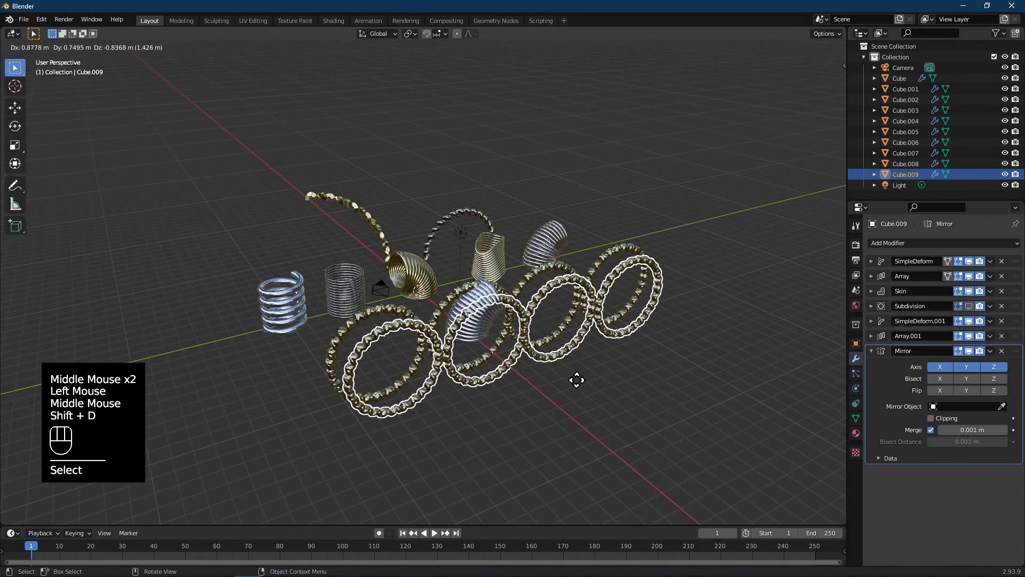
{"action": "key", "text": "x"}
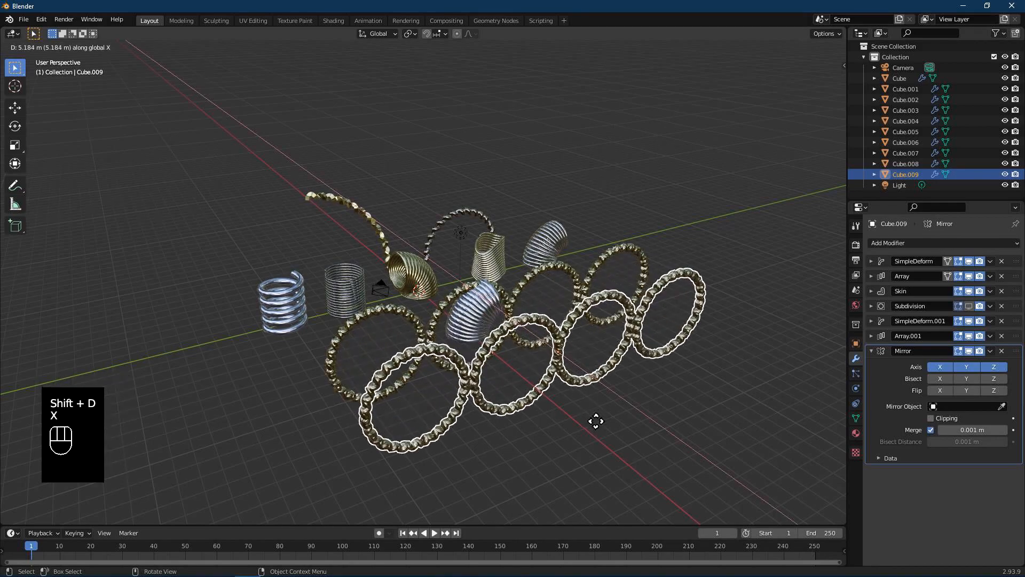
{"action": "left_click", "coordinate": [597, 431]}
Step: Select the original ring chain and disable its Mirror modifier in the viewport
{"action": "double_click", "coordinate": [536, 273]}
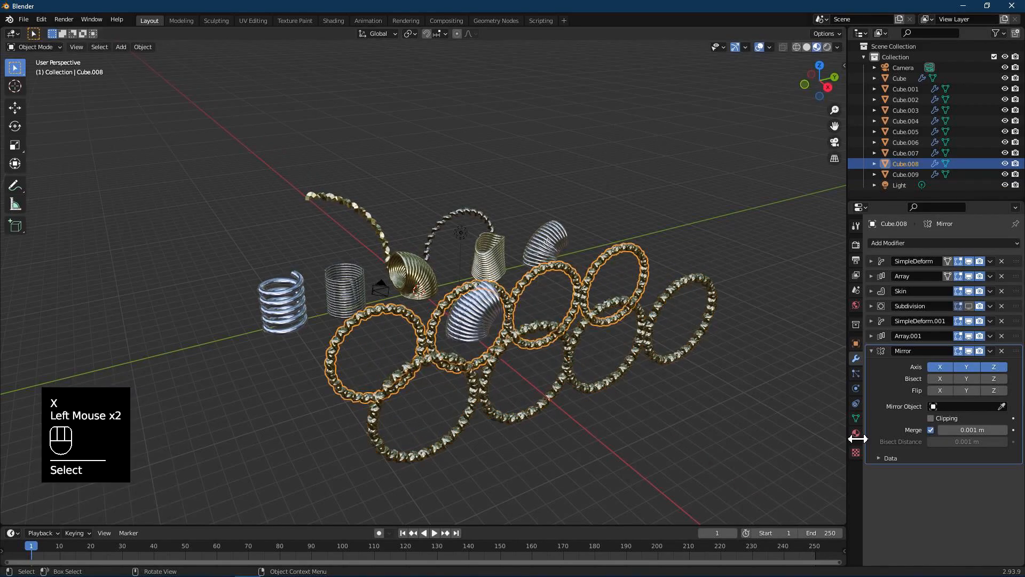
{"action": "left_click", "coordinate": [969, 350]}
{"action": "middle_click_drag", "start_coordinate": [657, 318], "coordinate": [559, 395]}
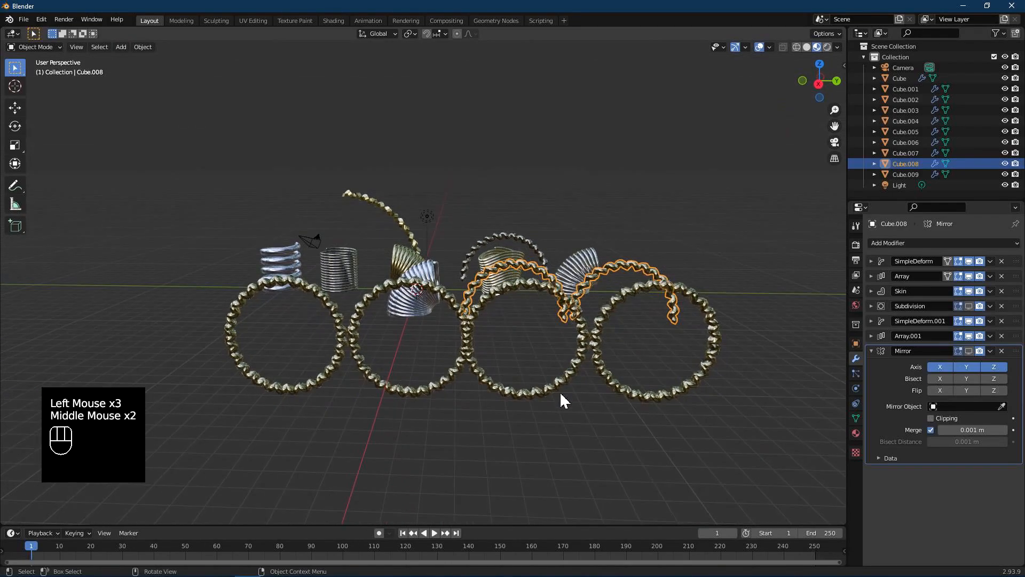
Step: Examine the whole set of coil variations from several angles with nothing selected
{"action": "left_click", "coordinate": [440, 335]}
{"action": "middle_click_drag", "start_coordinate": [441, 335], "coordinate": [631, 372]}
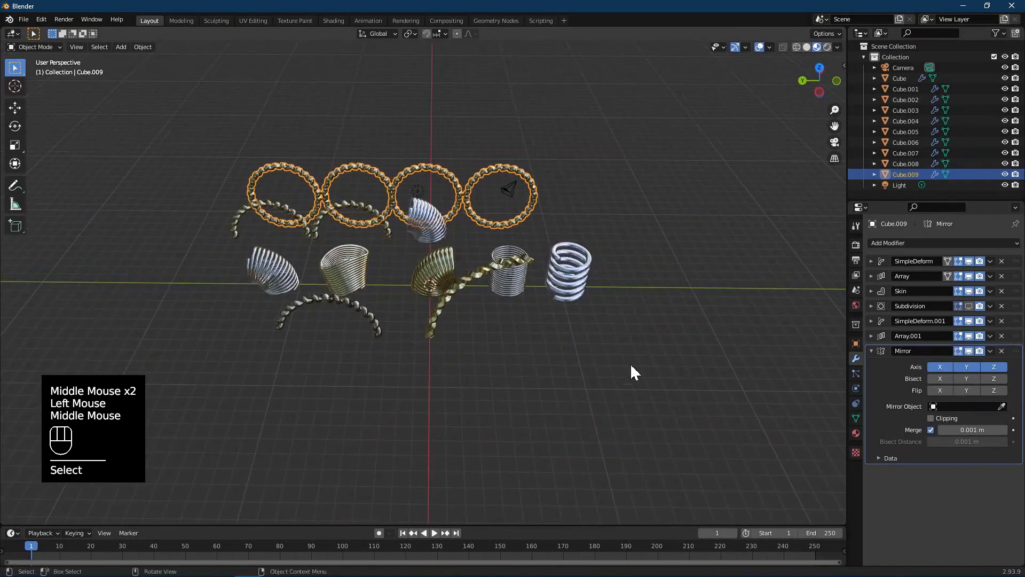
{"action": "left_click", "coordinate": [425, 315]}
{"action": "scroll", "coordinate": [410, 287], "scroll_direction": "up", "scroll_amount": 3}
{"action": "middle_click_drag", "start_coordinate": [410, 287], "coordinate": [502, 242]}
{"action": "middle_click_drag", "start_coordinate": [502, 243], "coordinate": [474, 241], "text": "shift"}
{"action": "scroll", "coordinate": [568, 290], "scroll_direction": "down", "scroll_amount": 2}
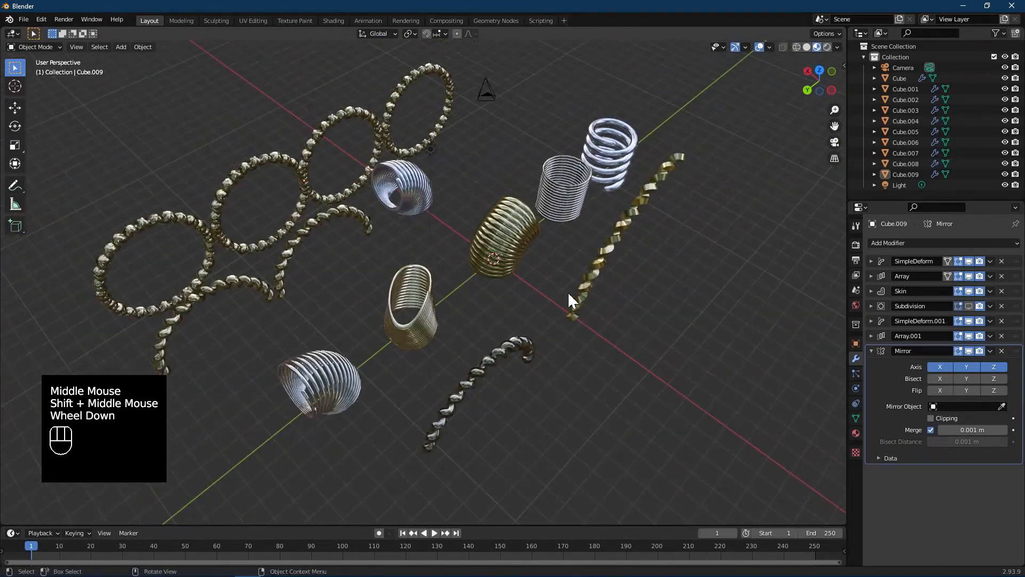
{"action": "middle_click_drag", "start_coordinate": [568, 290], "coordinate": [557, 292]}
Step: Add a 2 m plane mesh at the world origin and enter Edit Mode on it
{"action": "key", "text": "shift+a"}
{"action": "mouse_move", "coordinate": [552, 319]}
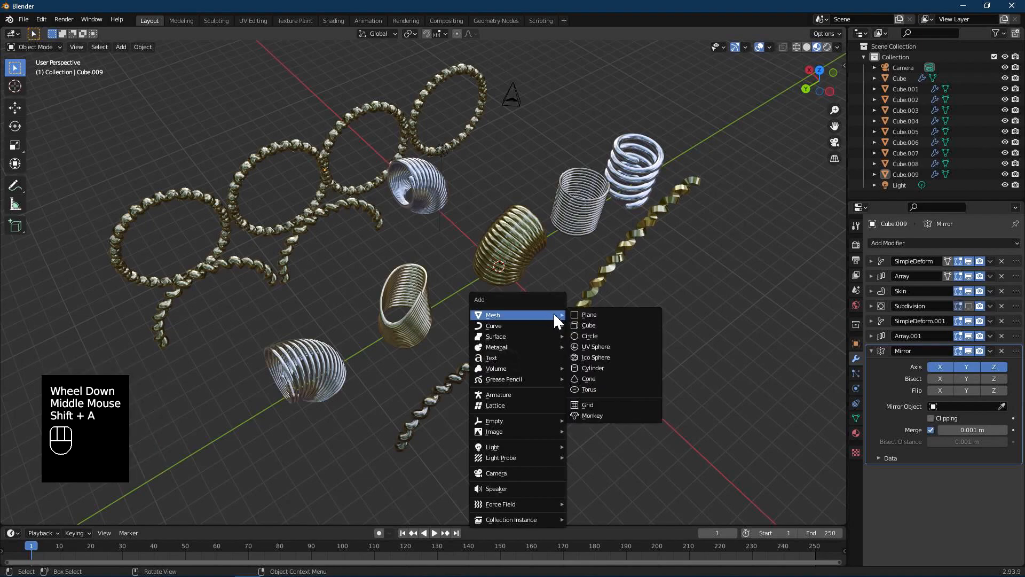
{"action": "left_click", "coordinate": [594, 314]}
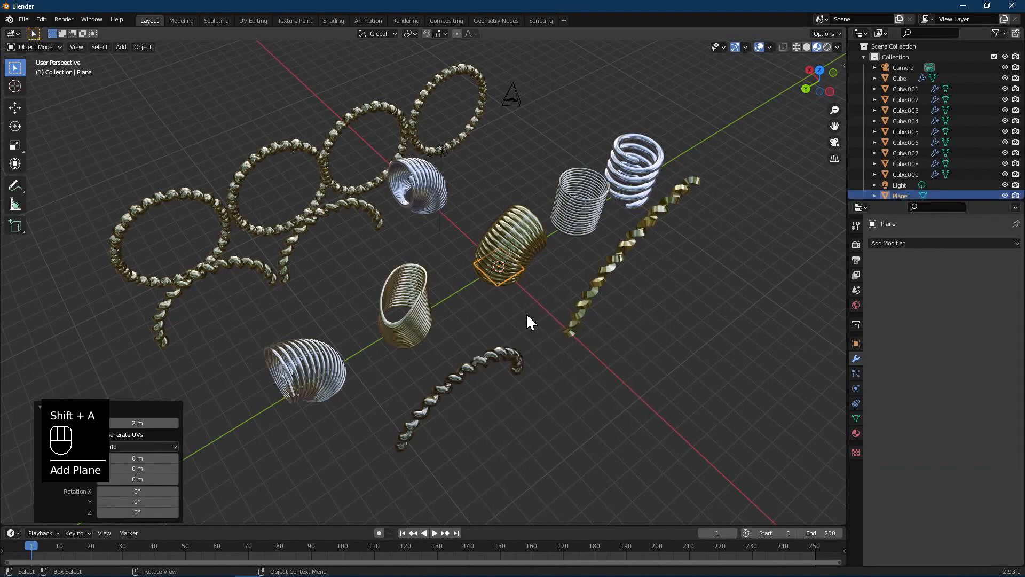
{"action": "key", "text": "Tab"}
Step: Try scaling the plane's geometry up by a factor of 525 and undo it
{"action": "key", "text": "s"}
{"action": "key", "text": "5"}
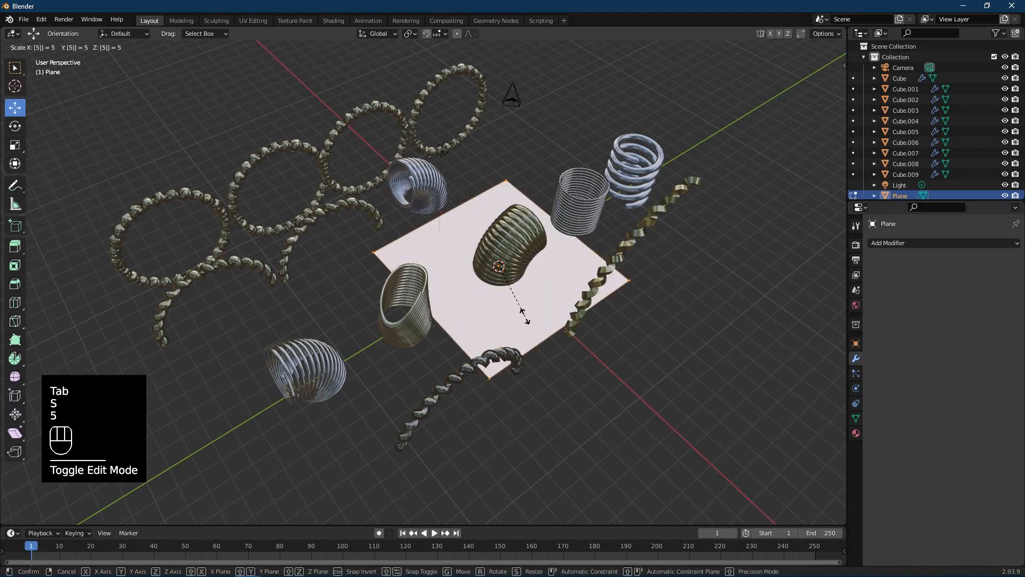
{"action": "key", "text": "2"}
{"action": "key", "text": "5"}
{"action": "left_click", "coordinate": [529, 321]}
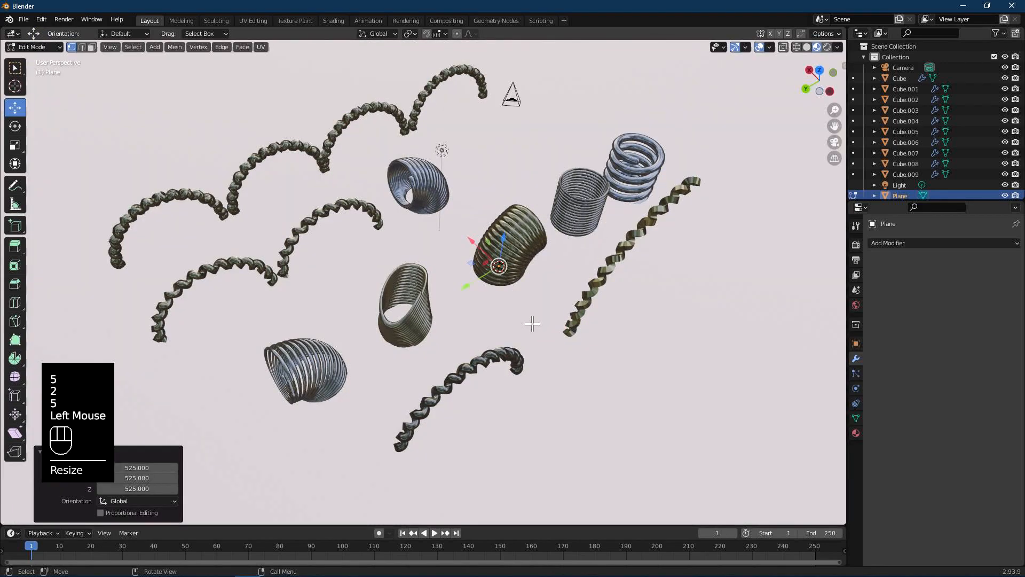
{"action": "scroll", "coordinate": [532, 324], "scroll_direction": "down", "scroll_amount": 6}
{"action": "key", "text": "ctrl+z"}
Step: Scale the plane's geometry up by a factor of 25 in Edit Mode as a ground beneath the coils
{"action": "scroll", "coordinate": [488, 298], "scroll_direction": "up", "scroll_amount": 4}
{"action": "key", "text": "s"}
{"action": "key", "text": "2"}
{"action": "key", "text": "5"}
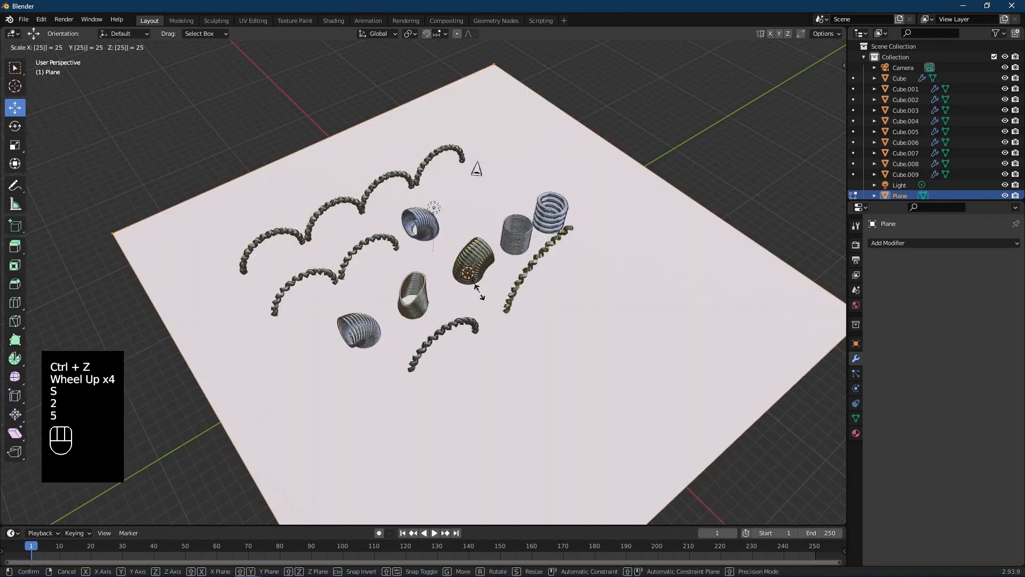
{"action": "left_click", "coordinate": [476, 290]}
{"action": "middle_click_drag", "start_coordinate": [477, 290], "coordinate": [528, 282]}
{"action": "scroll", "coordinate": [470, 275], "scroll_direction": "up", "scroll_amount": 3}
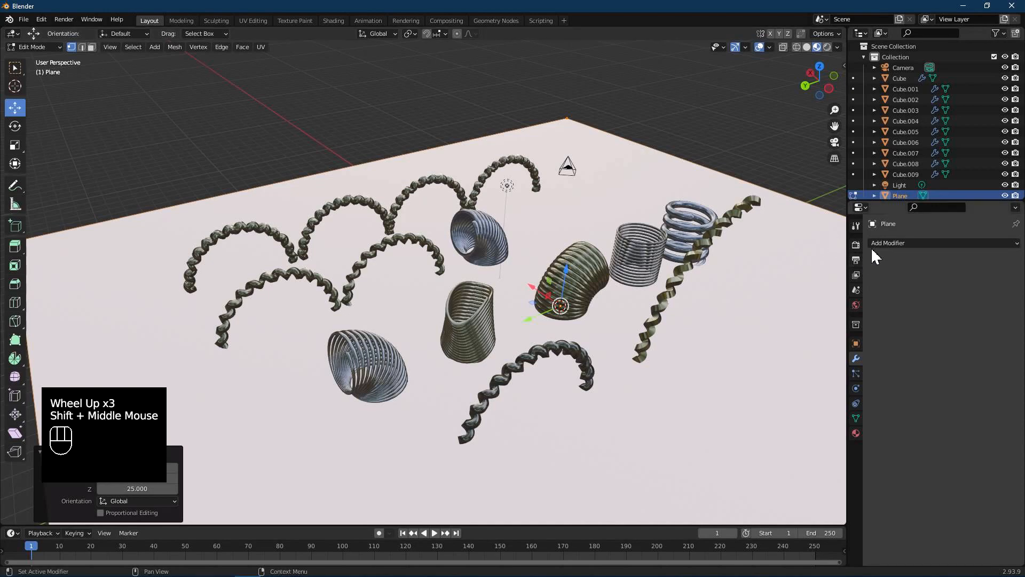
Step: Set the render engine to Cycles with GPU Compute and enable NLM denoising for renders
{"action": "left_click", "coordinate": [857, 245]}
{"action": "left_click", "coordinate": [956, 244]}
{"action": "left_click", "coordinate": [940, 279]}
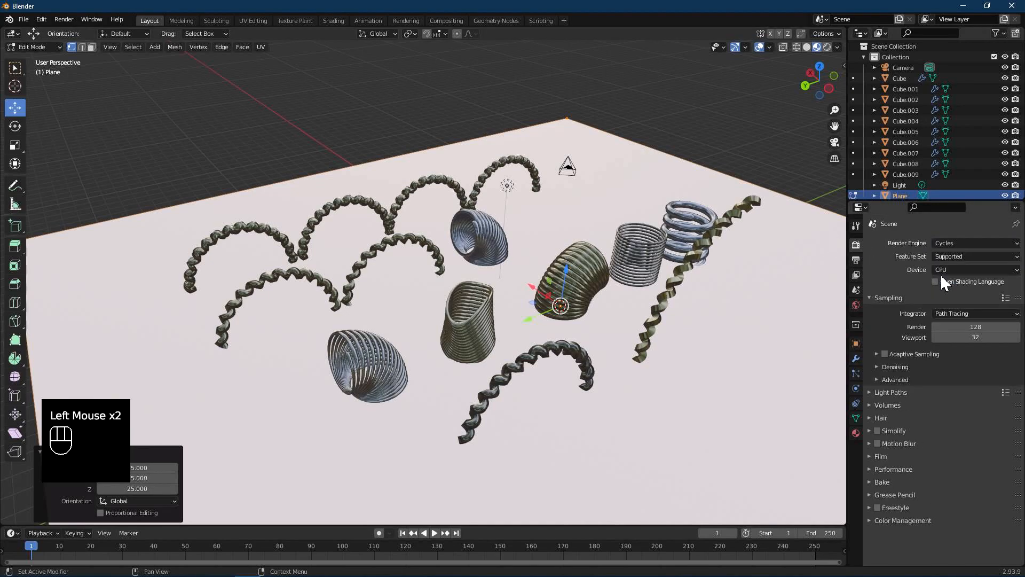
{"action": "left_click", "coordinate": [950, 269]}
{"action": "left_click", "coordinate": [951, 294]}
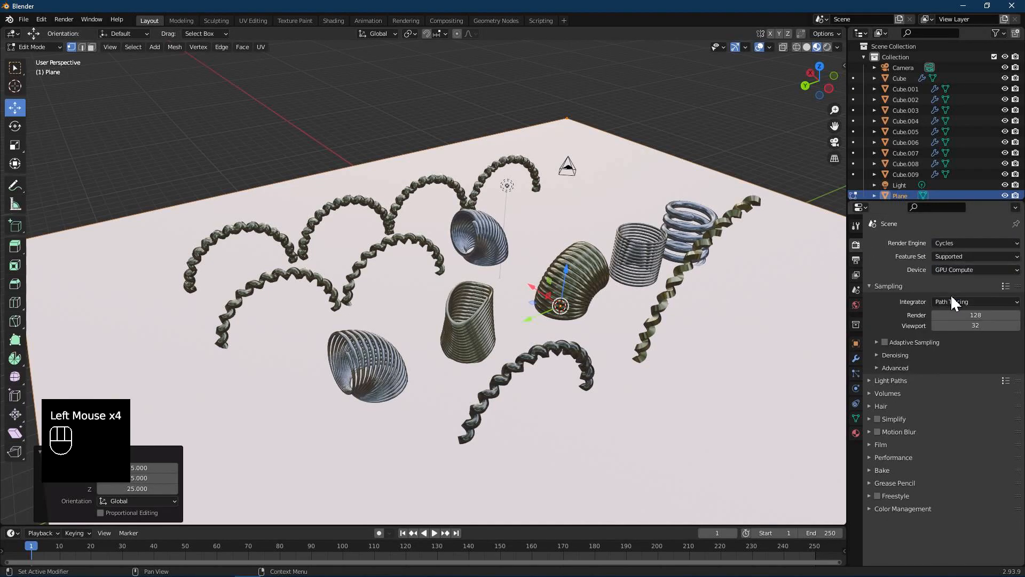
{"action": "left_click", "coordinate": [883, 355]}
{"action": "left_click", "coordinate": [935, 370]}
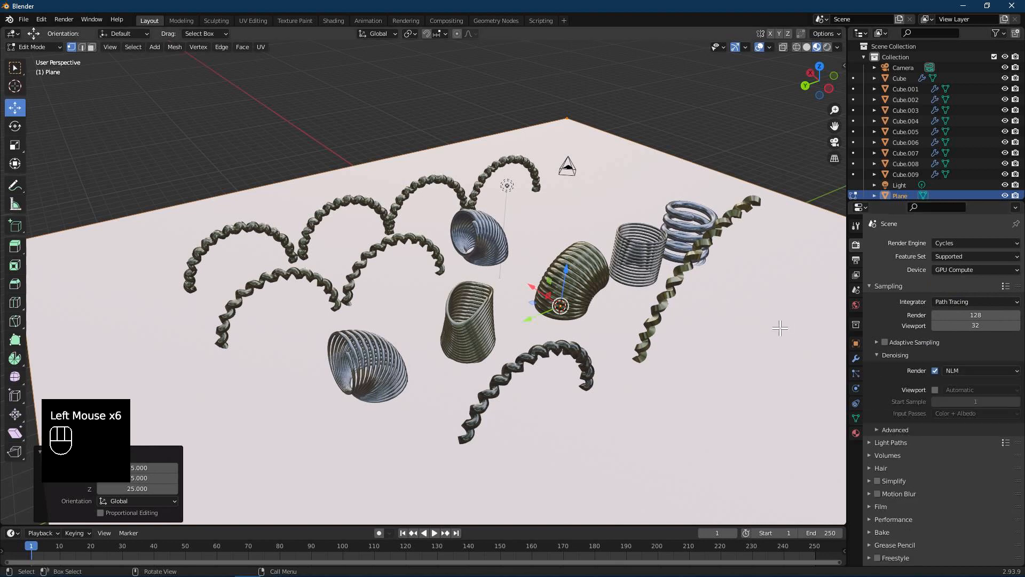
Step: Leave Edit Mode on the plane and change the scene's light to an Area light
{"action": "middle_click_drag", "start_coordinate": [732, 298], "coordinate": [748, 292]}
{"action": "key", "text": "Tab"}
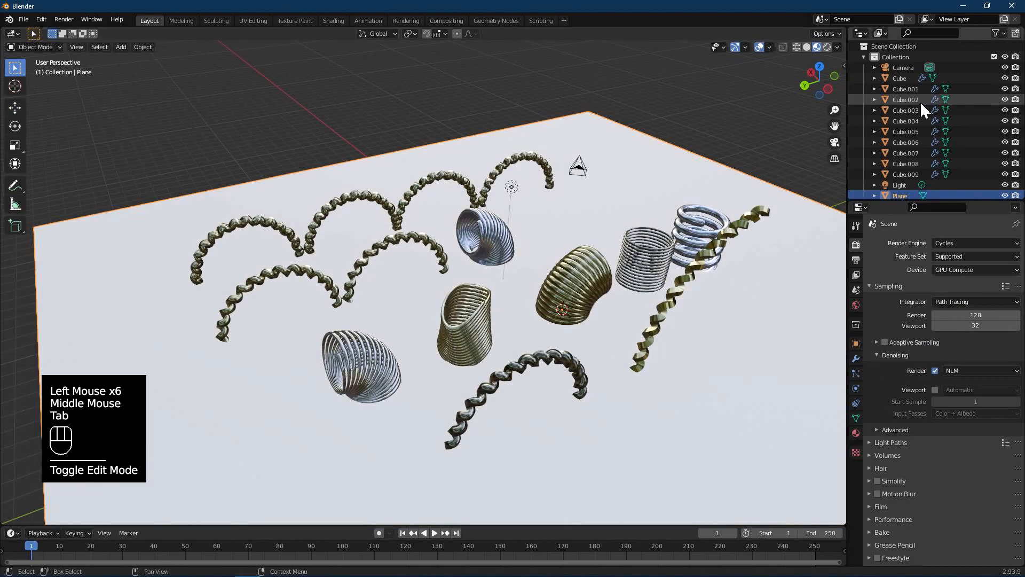
{"action": "scroll", "coordinate": [922, 117], "scroll_direction": "down", "scroll_amount": 3}
{"action": "scroll", "coordinate": [922, 135], "scroll_direction": "down", "scroll_amount": 1}
{"action": "left_click", "coordinate": [901, 176]}
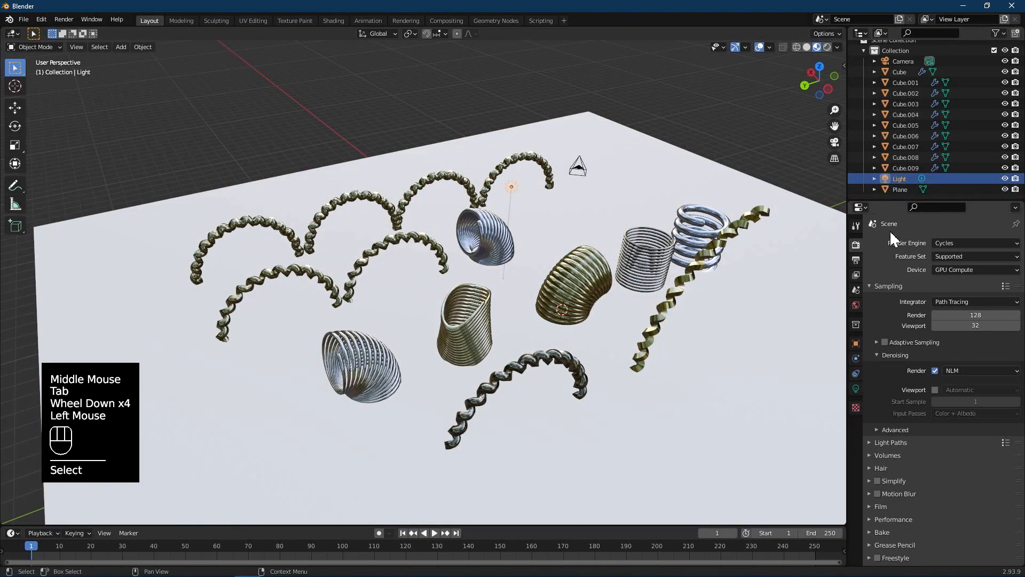
{"action": "left_click", "coordinate": [857, 388]}
{"action": "left_click", "coordinate": [987, 288]}
Step: Lock the camera to the view and look through the scene camera at the coils
{"action": "middle_click_drag", "start_coordinate": [609, 306], "coordinate": [620, 303]}
{"action": "key", "text": "n"}
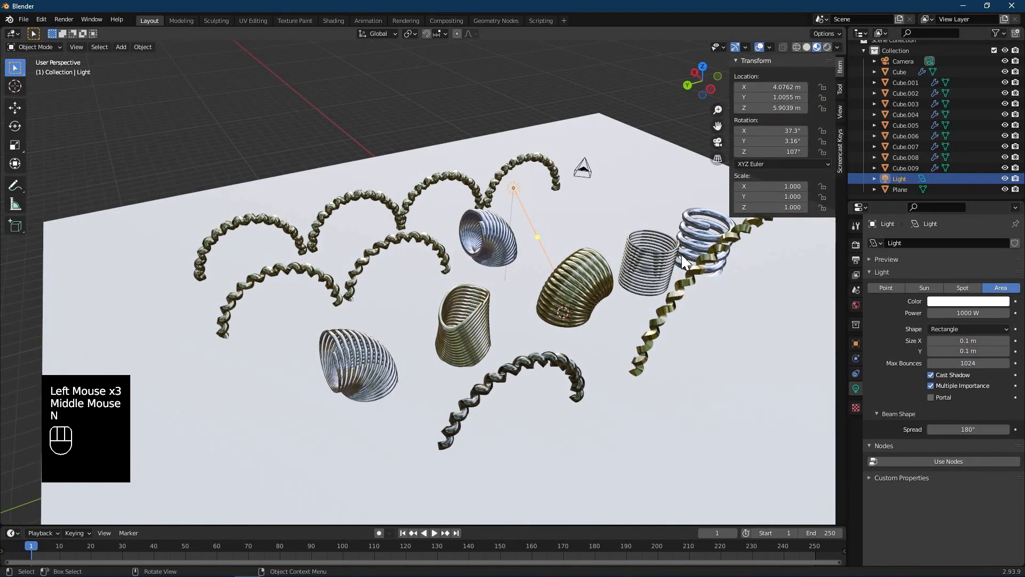
{"action": "left_click", "coordinate": [840, 112]}
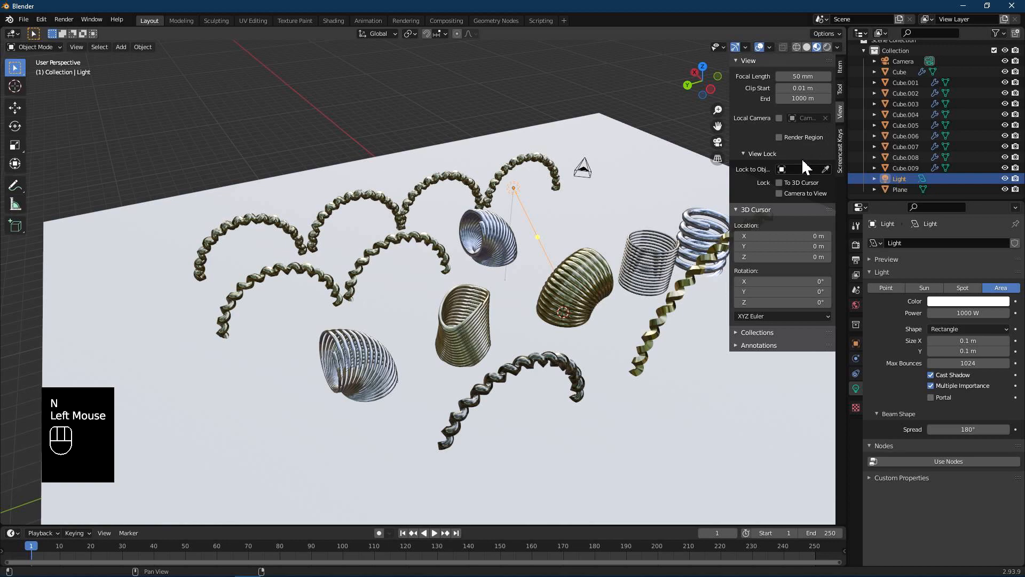
{"action": "left_click", "coordinate": [780, 193]}
{"action": "middle_click_drag", "start_coordinate": [603, 293], "coordinate": [575, 281]}
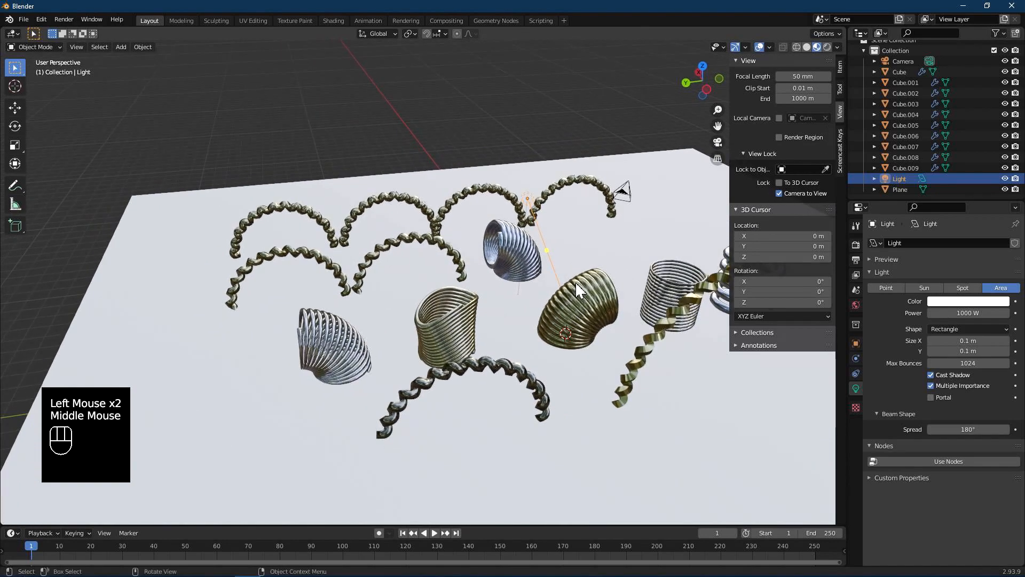
{"action": "key", "text": "KP_0"}
{"action": "scroll", "coordinate": [542, 272], "scroll_direction": "down", "scroll_amount": 4}
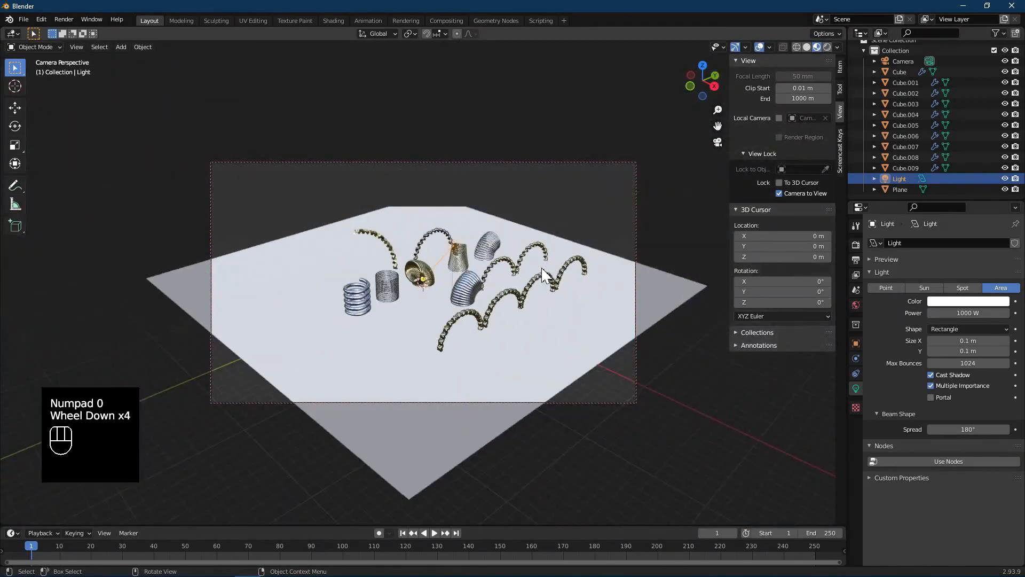
{"action": "scroll", "coordinate": [522, 273], "scroll_direction": "up", "scroll_amount": 1}
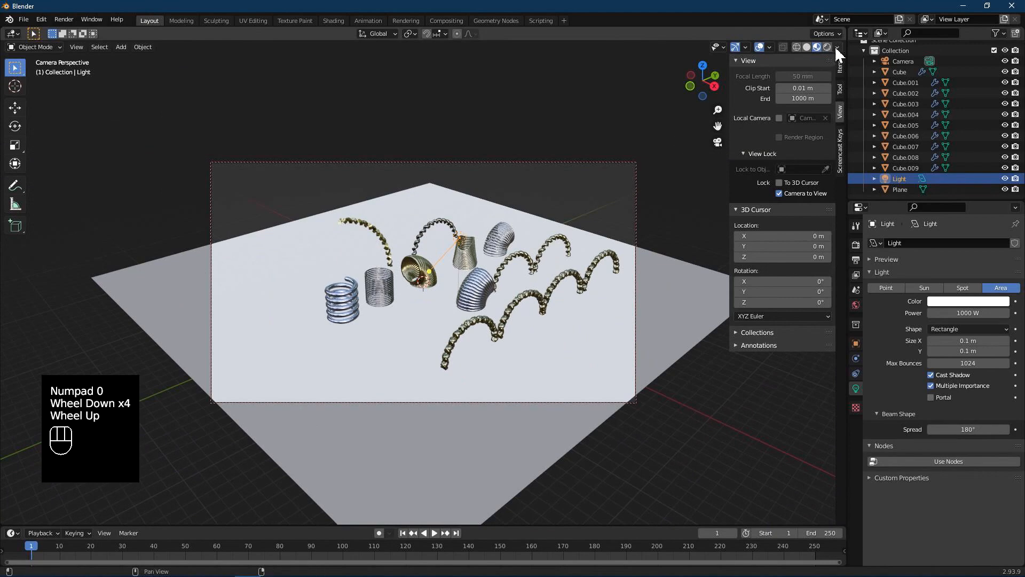
Step: Switch the viewport to rendered shading and reposition the camera to face the coil rows from the front
{"action": "left_click", "coordinate": [836, 47]}
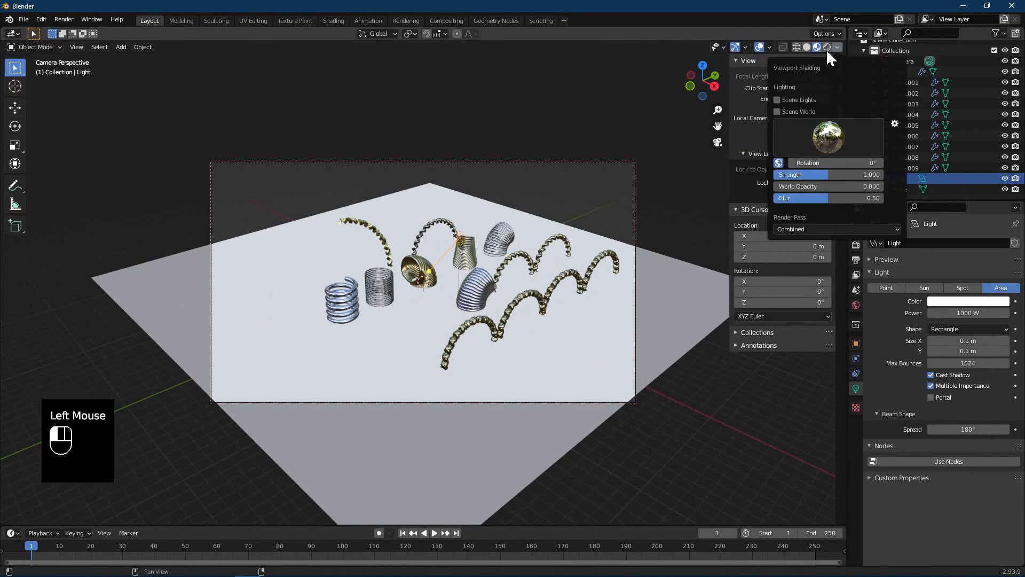
{"action": "left_click", "coordinate": [827, 47]}
{"action": "scroll", "coordinate": [519, 229], "scroll_direction": "up", "scroll_amount": 1}
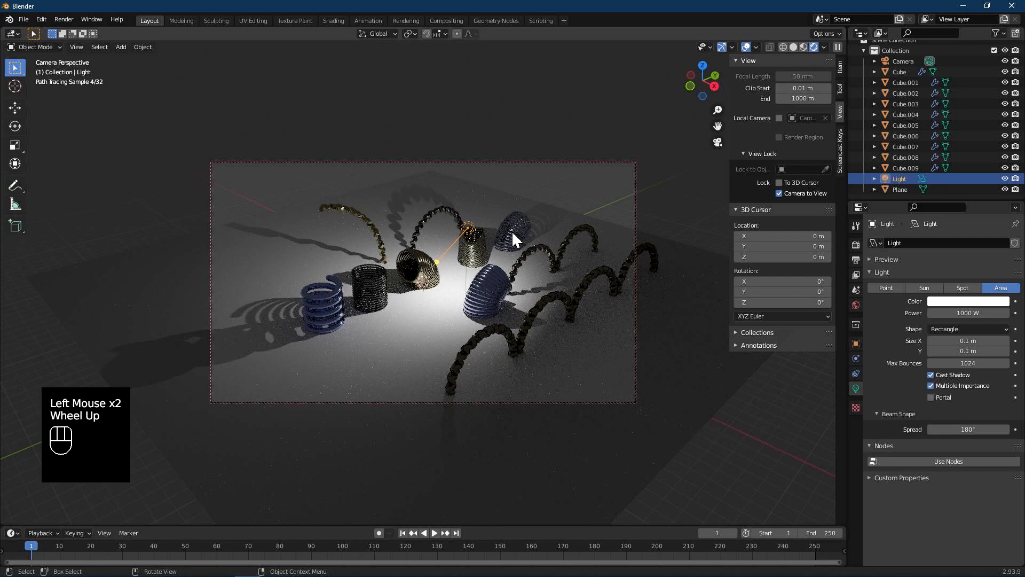
{"action": "mouse_move", "coordinate": [428, 241]}
{"action": "middle_mouse_down"}
{"action": "mouse_move", "coordinate": [520, 227]}
{"action": "mouse_move", "coordinate": [581, 260]}
{"action": "mouse_move", "coordinate": [562, 241]}
{"action": "mouse_move", "coordinate": [485, 244]}
{"action": "mouse_move", "coordinate": [527, 274]}
{"action": "mouse_move", "coordinate": [508, 275]}
{"action": "mouse_move", "coordinate": [515, 307]}
{"action": "middle_mouse_up"}
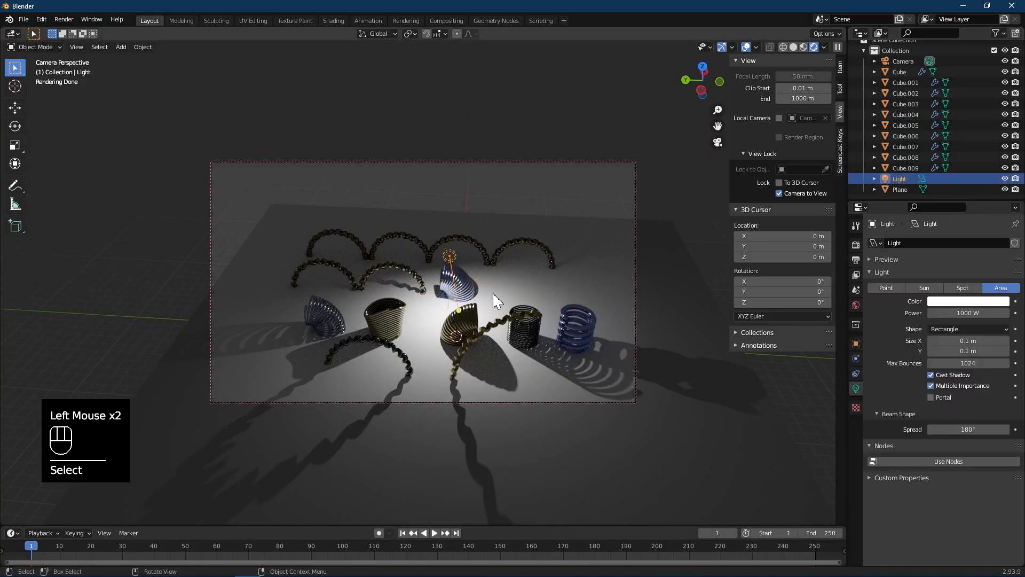
Step: Duplicate the area light three times, spreading the copies across both sides and high above the coils
{"action": "key", "text": "shift+d"}
{"action": "left_click", "coordinate": [341, 273]}
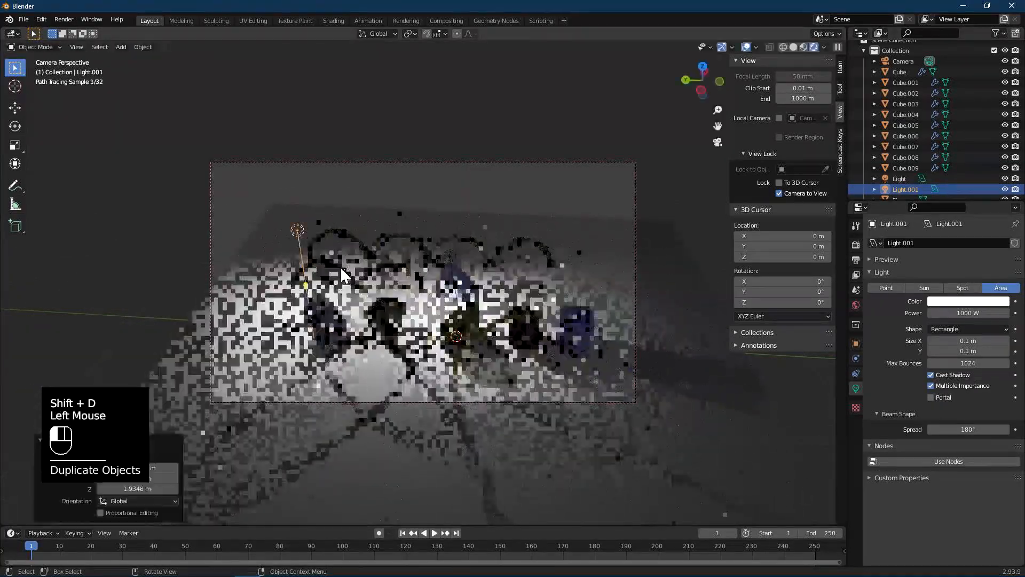
{"action": "key", "text": "shift+d"}
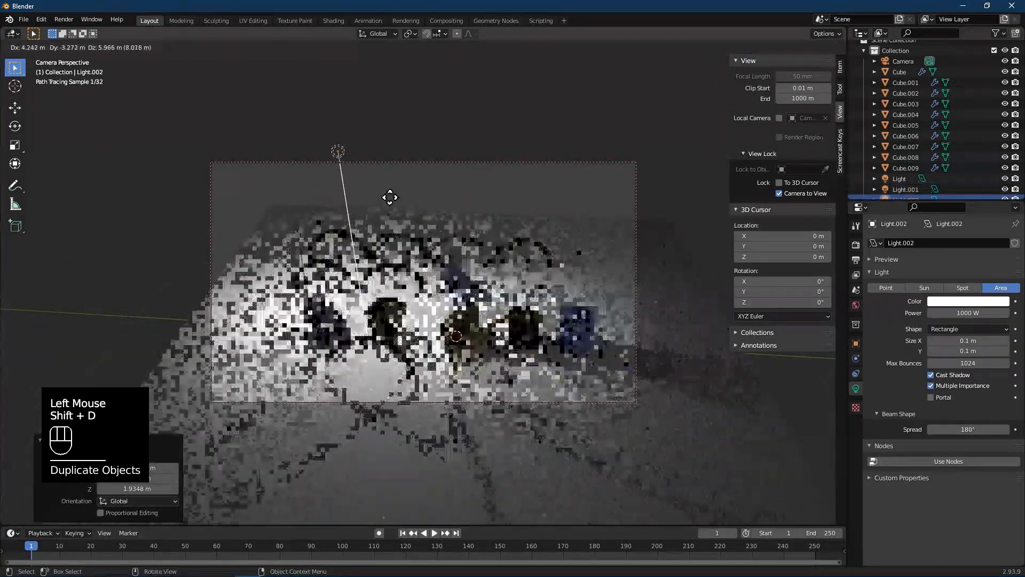
{"action": "left_click", "coordinate": [390, 197]}
{"action": "key", "text": "shift+d"}
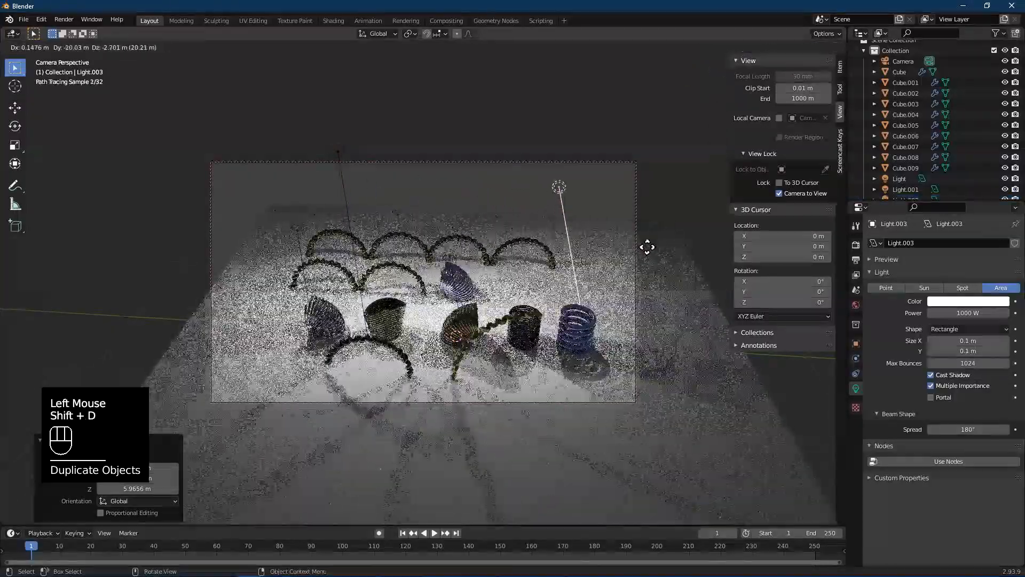
{"action": "left_click", "coordinate": [645, 246]}
{"action": "mouse_move", "coordinate": [506, 315]}
{"action": "middle_mouse_down"}
{"action": "mouse_move", "coordinate": [510, 331]}
{"action": "mouse_move", "coordinate": [457, 304]}
{"action": "mouse_move", "coordinate": [447, 313]}
{"action": "middle_mouse_up"}
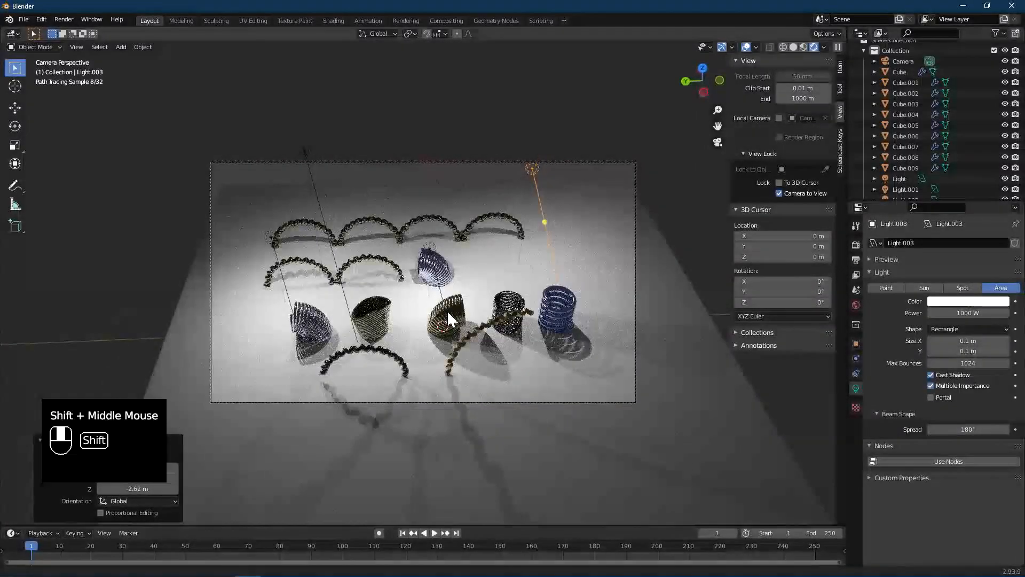
Step: Raise the rear row of four mirrored coil rings about 5.6 m along Z, and lower it about 2.2 m
{"action": "left_click", "coordinate": [357, 220]}
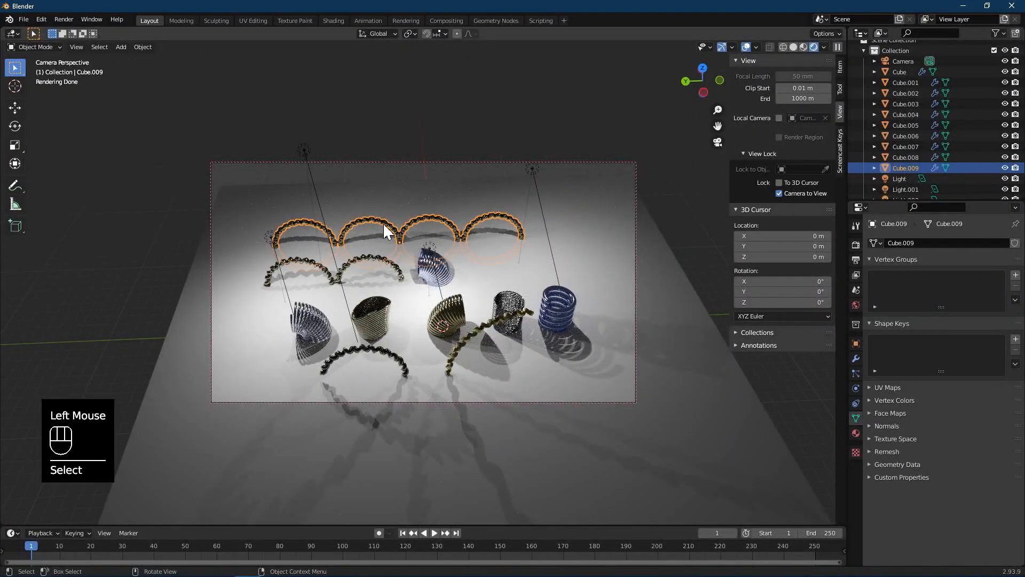
{"action": "key", "text": "g"}
{"action": "key", "text": "z"}
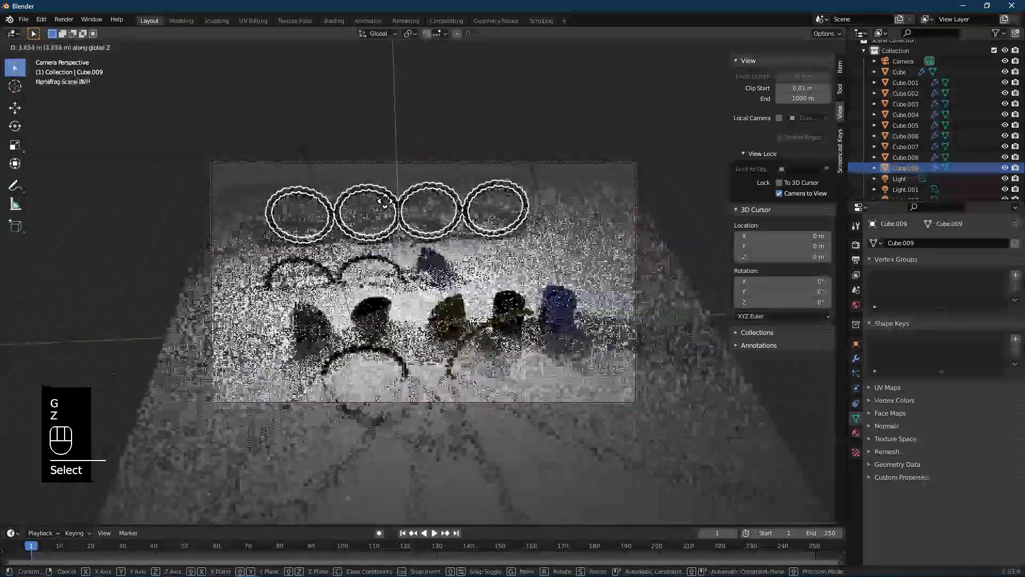
{"action": "left_click", "coordinate": [384, 189]}
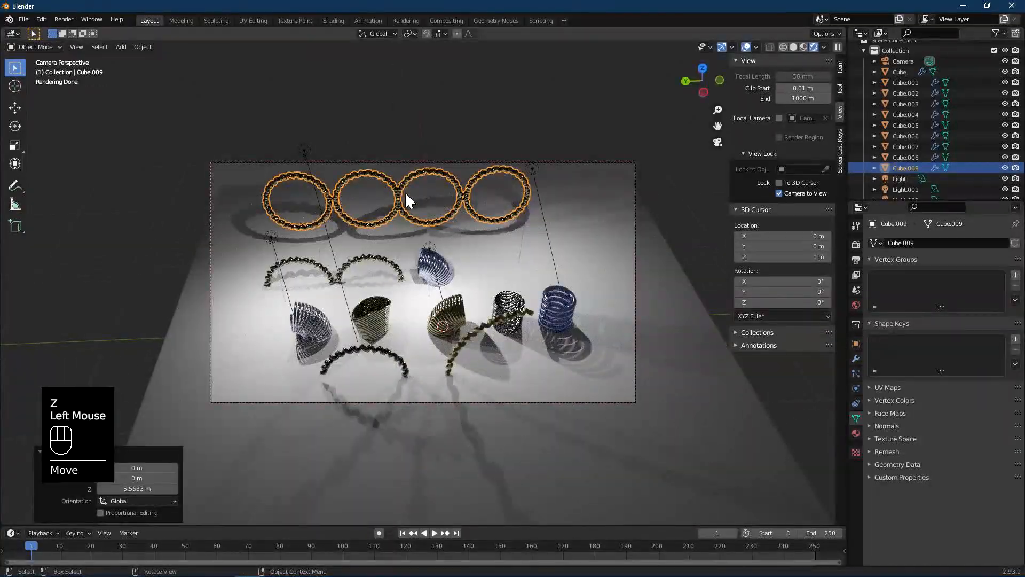
{"action": "key", "text": "g"}
{"action": "key", "text": "z"}
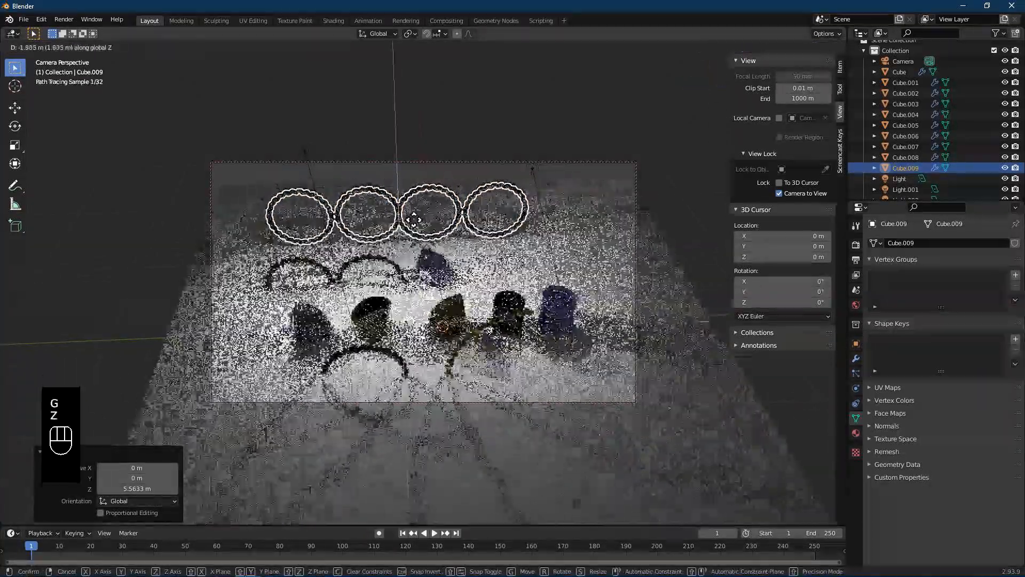
{"action": "left_click", "coordinate": [405, 210]}
Step: Reframe the camera to a diagonal view of the coils, render a test image and close it
{"action": "middle_click_drag", "start_coordinate": [550, 283], "coordinate": [569, 280]}
{"action": "middle_click_drag", "start_coordinate": [406, 264], "coordinate": [498, 276], "text": "shift"}
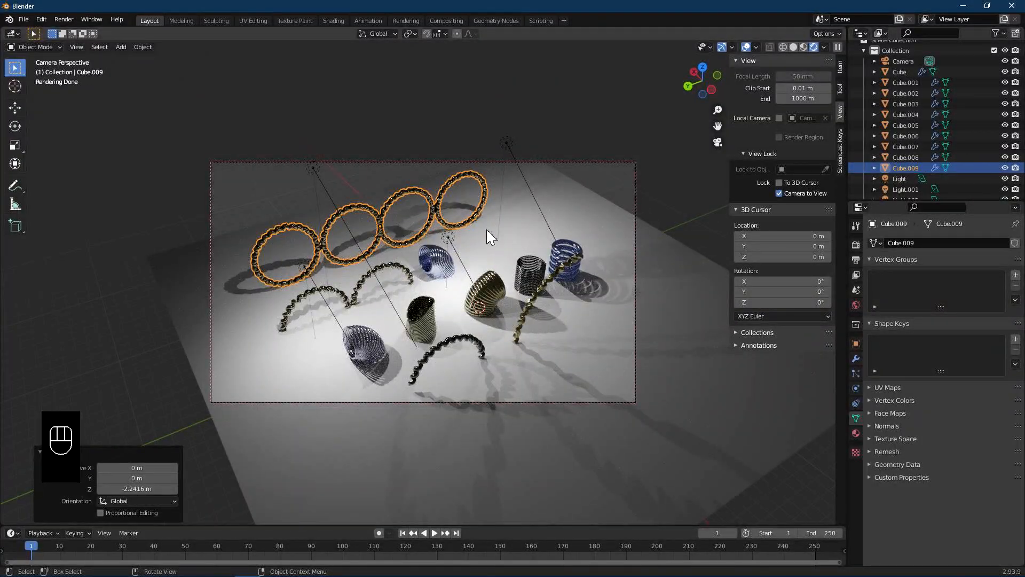
{"action": "left_click", "coordinate": [65, 20]}
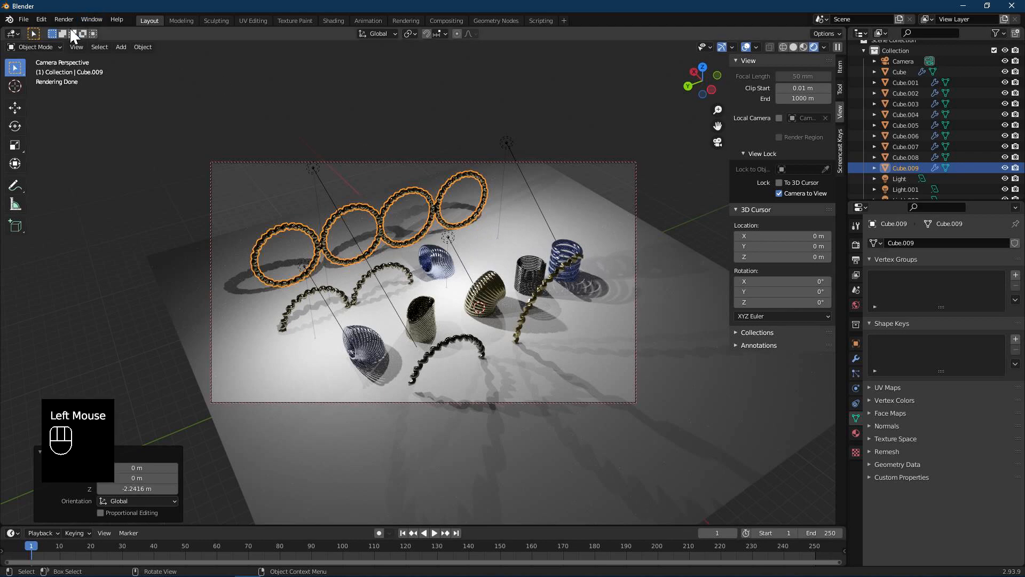
{"action": "left_click", "coordinate": [69, 31]}
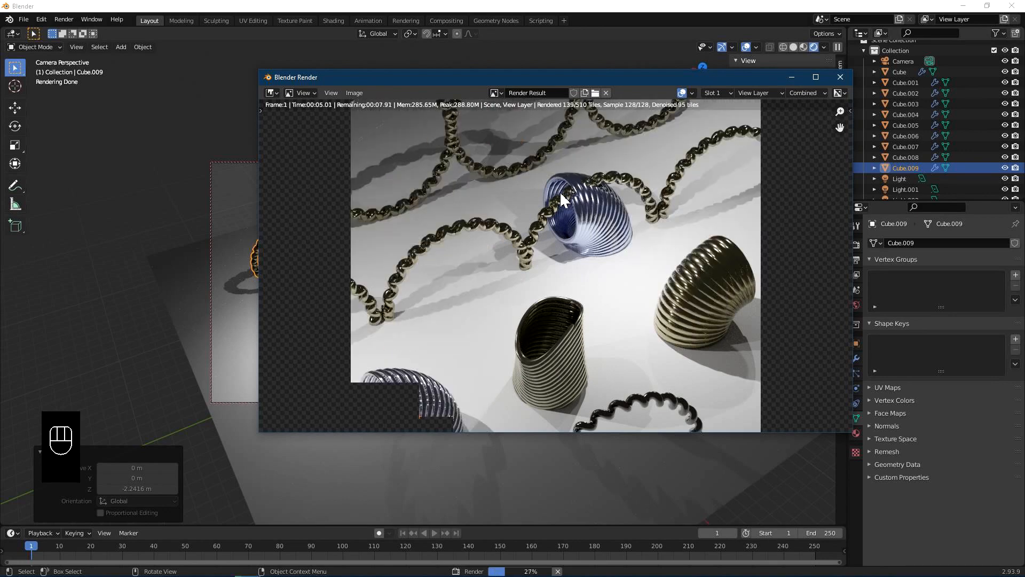
{"action": "left_click", "coordinate": [839, 78]}
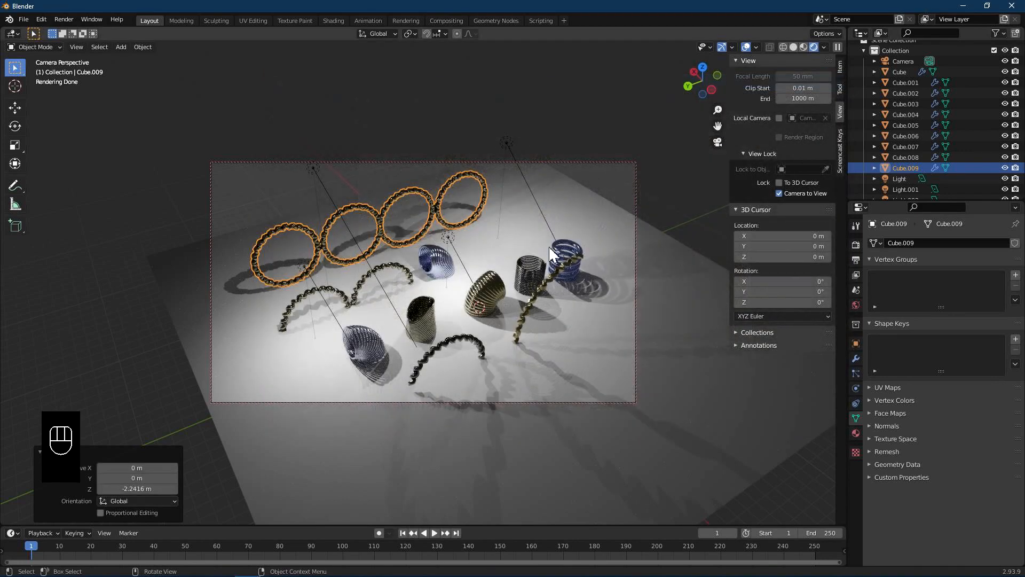
Step: Reframe the camera on the coils from the front and disable Scene World lighting in the rendered viewport
{"action": "left_click", "coordinate": [439, 272]}
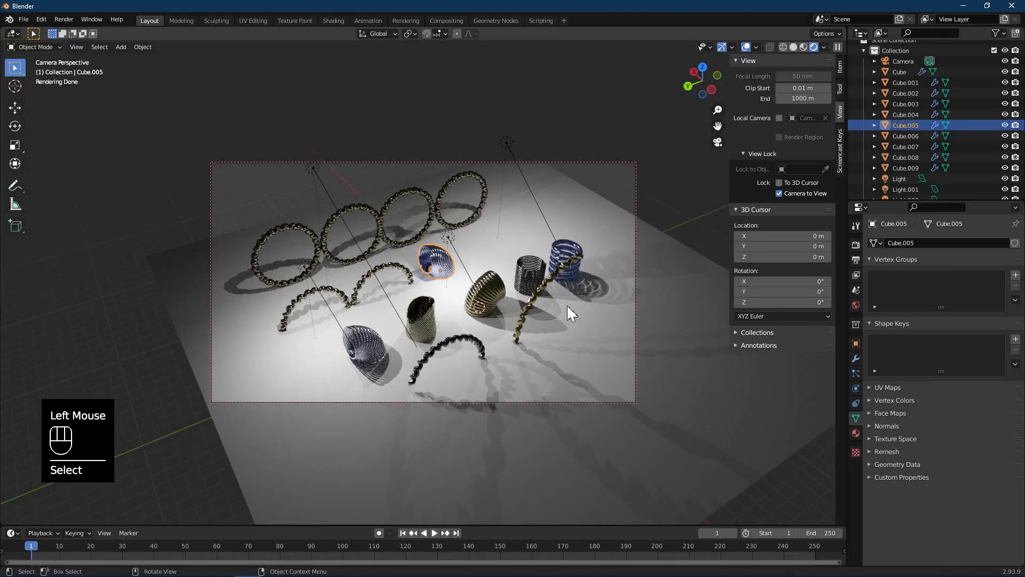
{"action": "middle_click_drag", "start_coordinate": [567, 308], "coordinate": [526, 298]}
{"action": "scroll", "coordinate": [427, 284], "scroll_direction": "down", "scroll_amount": 1}
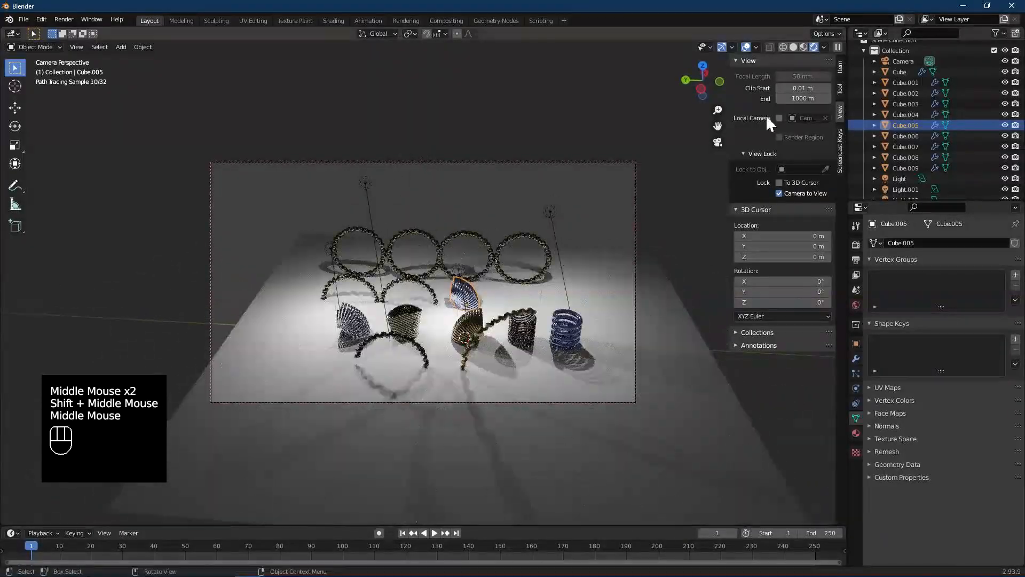
{"action": "left_click", "coordinate": [823, 47]}
{"action": "left_click", "coordinate": [762, 109]}
Step: Render a test image of the frontal camera view and close the render window
{"action": "left_click", "coordinate": [64, 19]}
{"action": "left_click", "coordinate": [74, 31]}
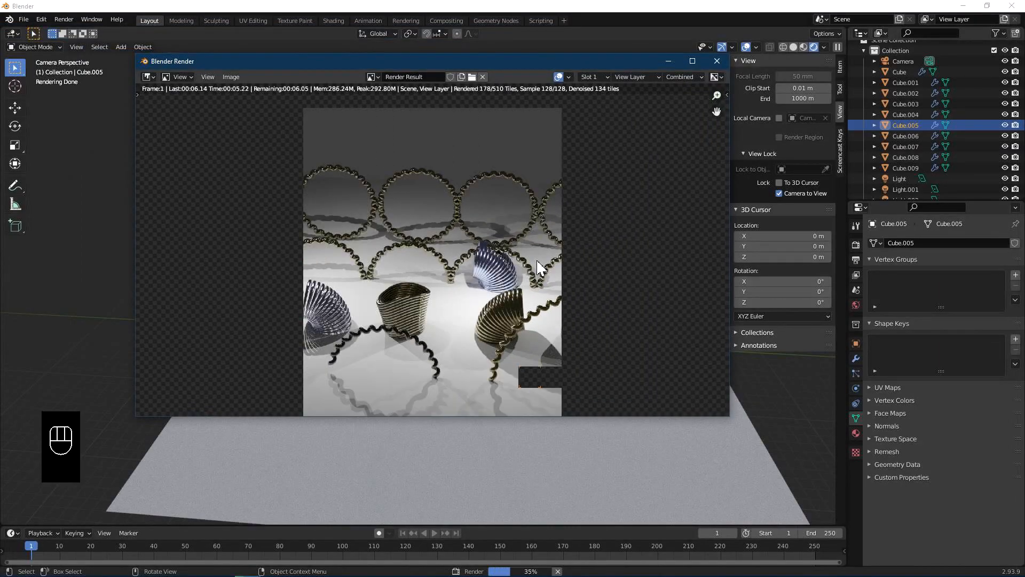
{"action": "left_click", "coordinate": [717, 62]}
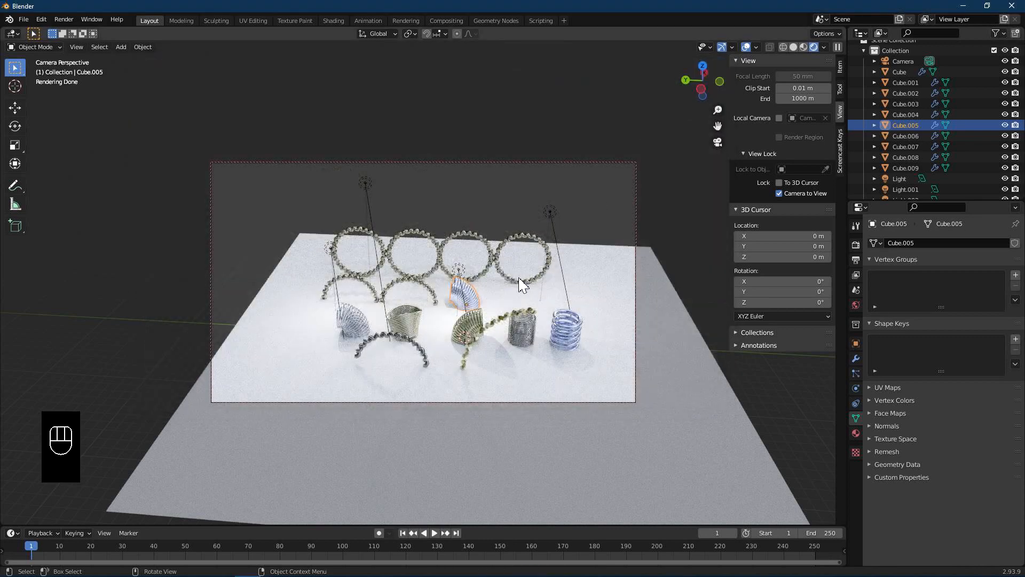
Step: Remove the Mirror and Subdivision modifiers from the middle row's two-arch coil
{"action": "left_click", "coordinate": [405, 288]}
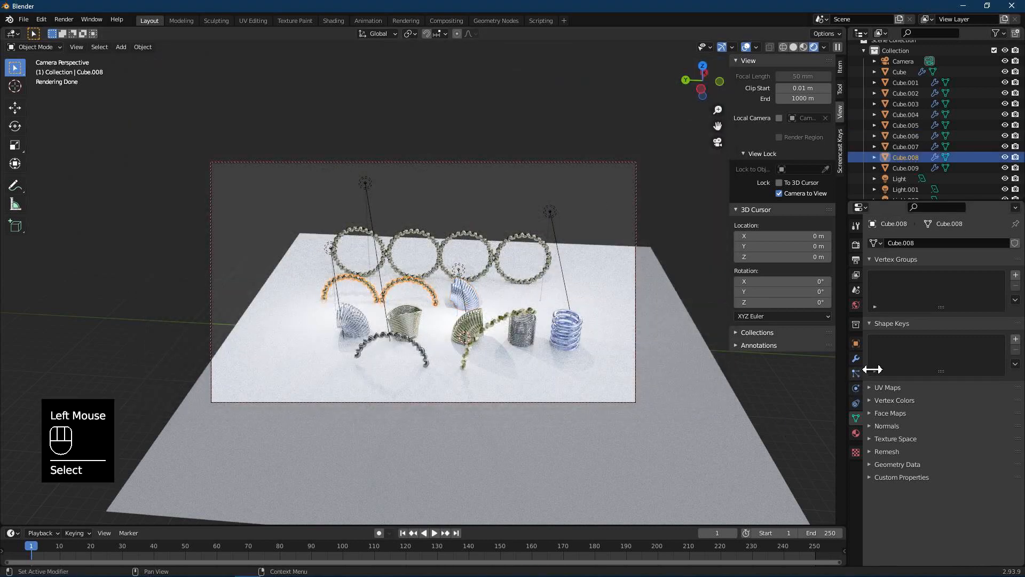
{"action": "left_click", "coordinate": [856, 358]}
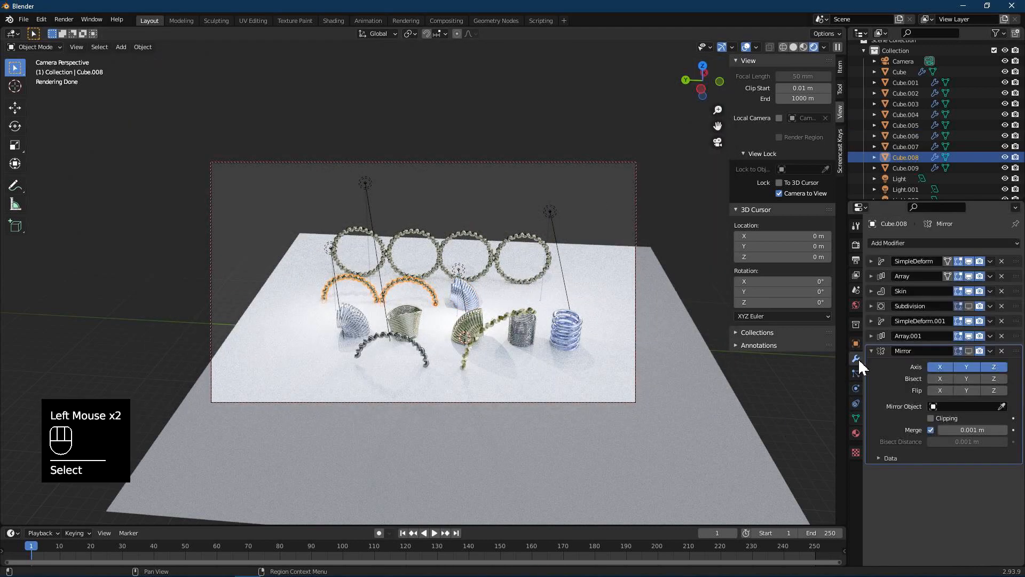
{"action": "left_click", "coordinate": [1002, 351]}
{"action": "left_click", "coordinate": [1002, 306]}
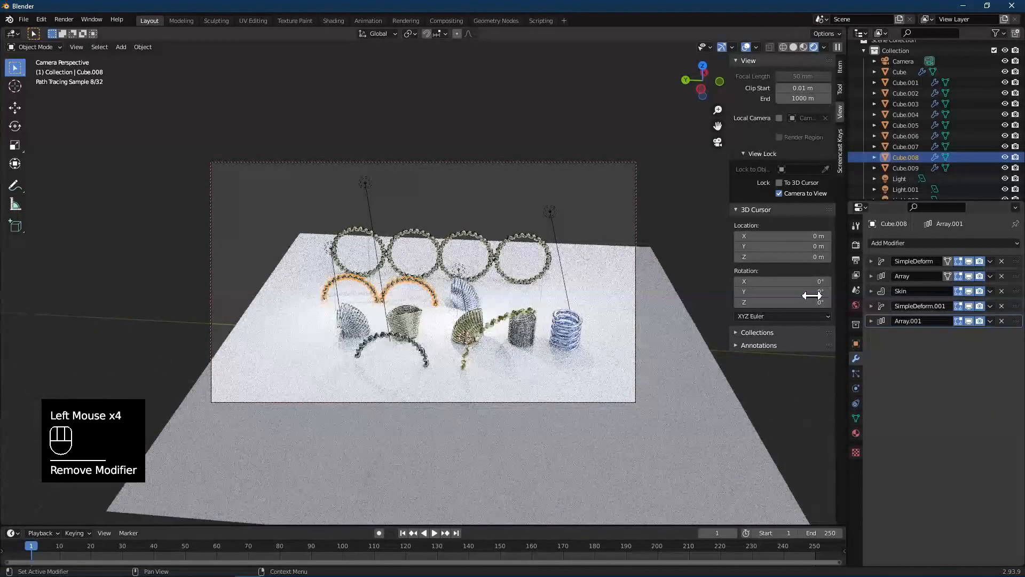
Step: Render the image again with the two-arch coil's reduced modifiers and fit the result in the render window
{"action": "left_click", "coordinate": [61, 19]}
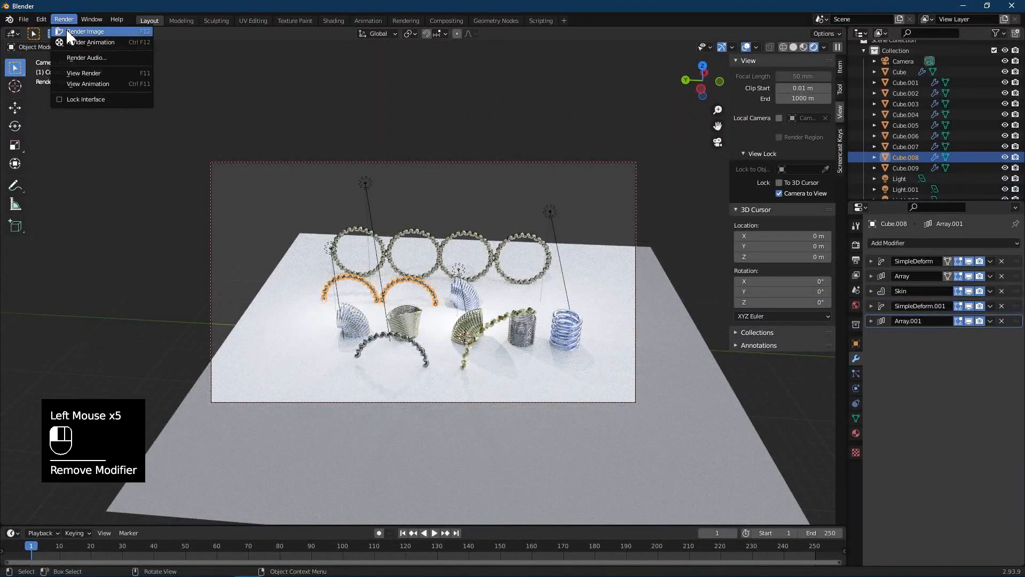
{"action": "left_click", "coordinate": [67, 32]}
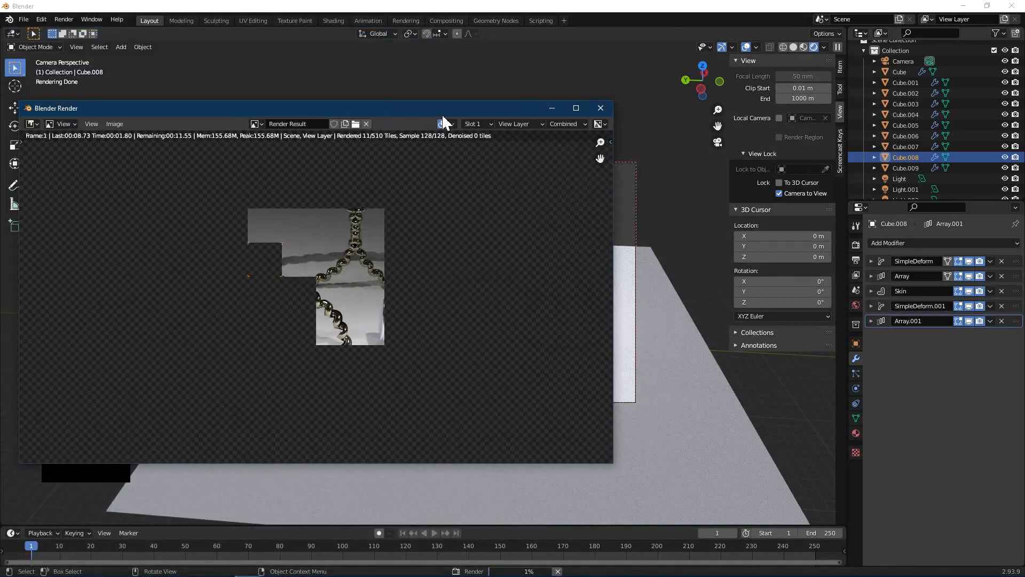
{"action": "key", "text": "Home"}
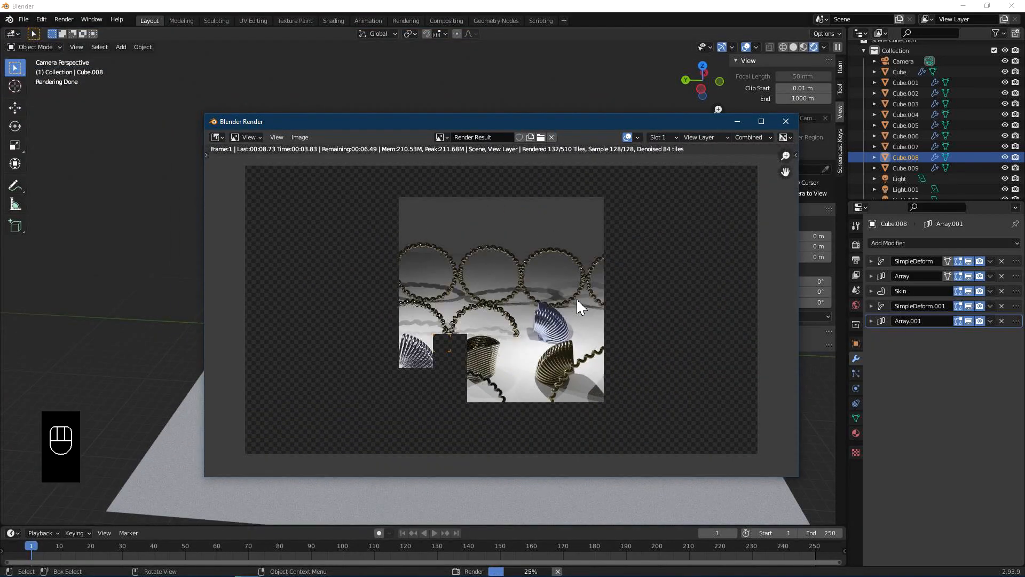